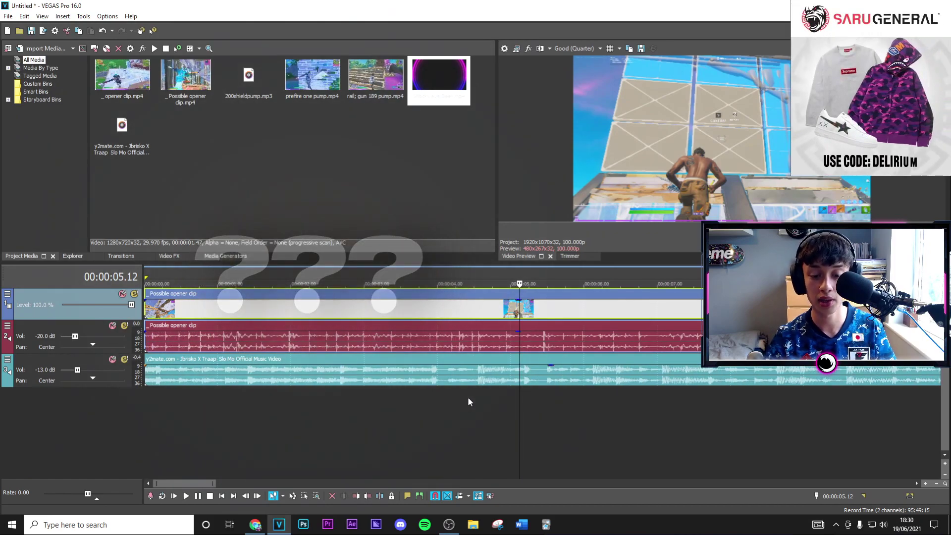
Step: Add a timeline marker at the music's first main beat drop, 00:00:04.56
click(475, 391)
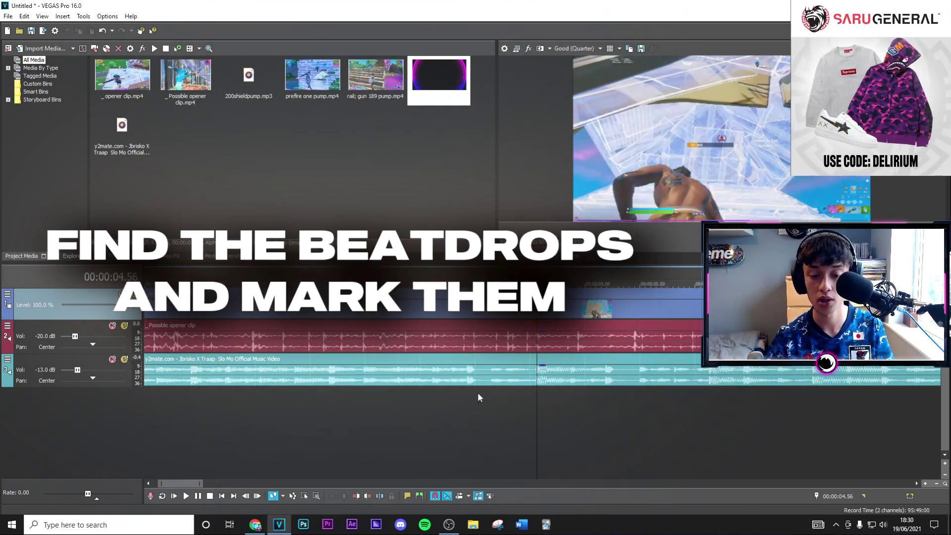
scroll(479, 397, up, 8)
scroll(479, 397, down, 4)
scroll(720, 400, down, 3)
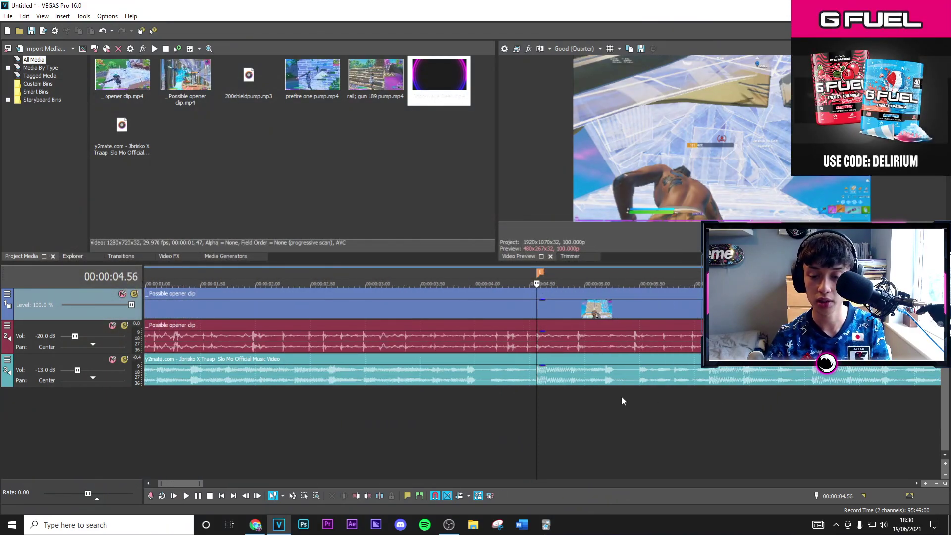
Step: Add markers on the next two beats of the music, at 00:00:06.12 and 00:00:06.44
key(space)
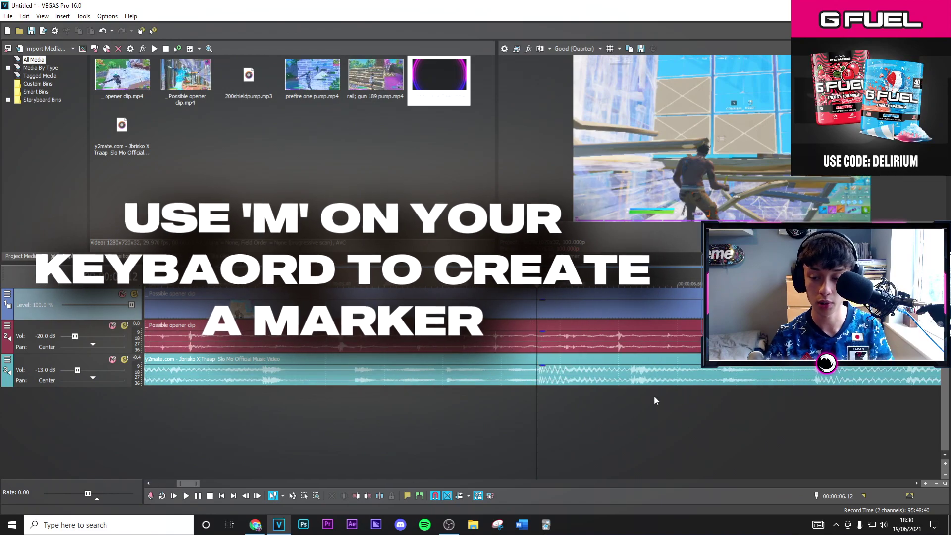
key(m)
scroll(634, 396, down, 3)
click(561, 391)
scroll(561, 391, up, 4)
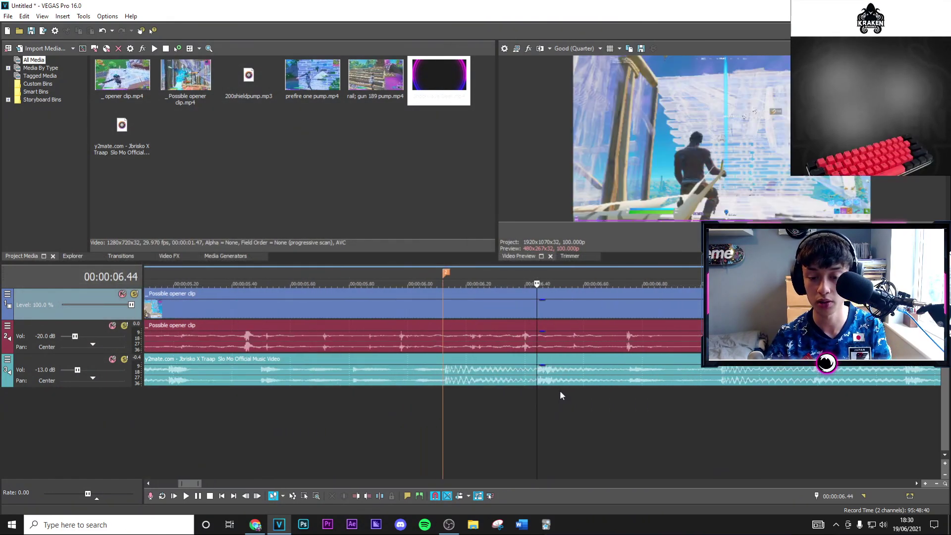
key(m)
Step: Add two more beat markers on the timeline, at 00:00:07.07 and 00:00:08.64
scroll(583, 394, down, 5)
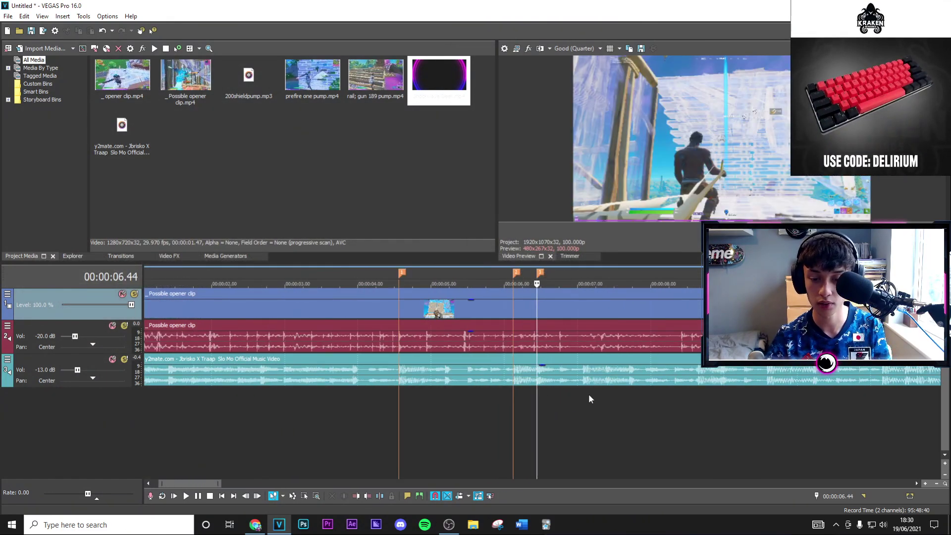
click(583, 391)
key(m)
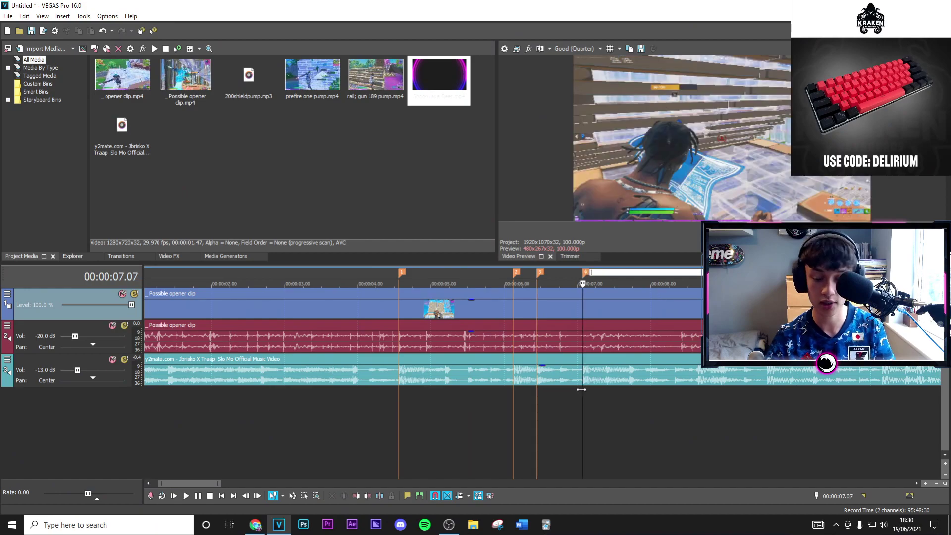
click(698, 397)
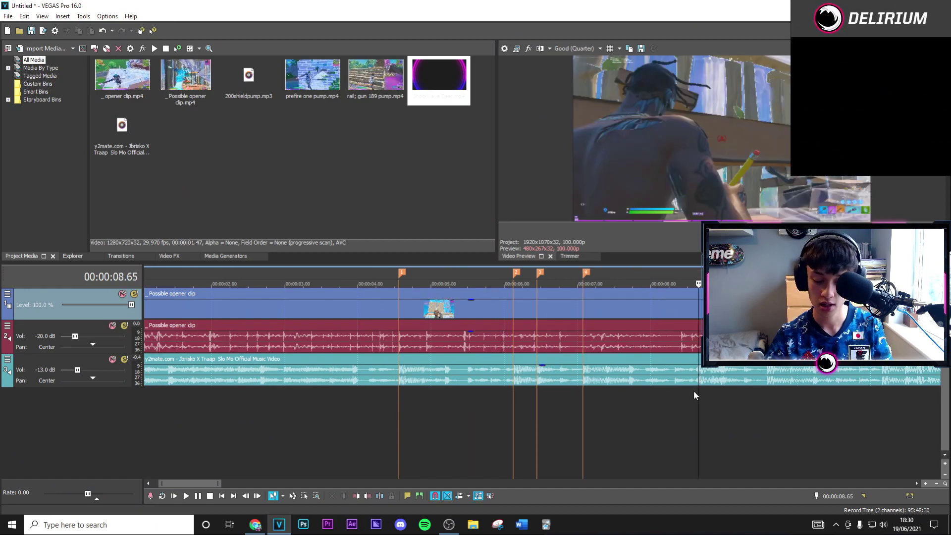
scroll(424, 389, down, 6)
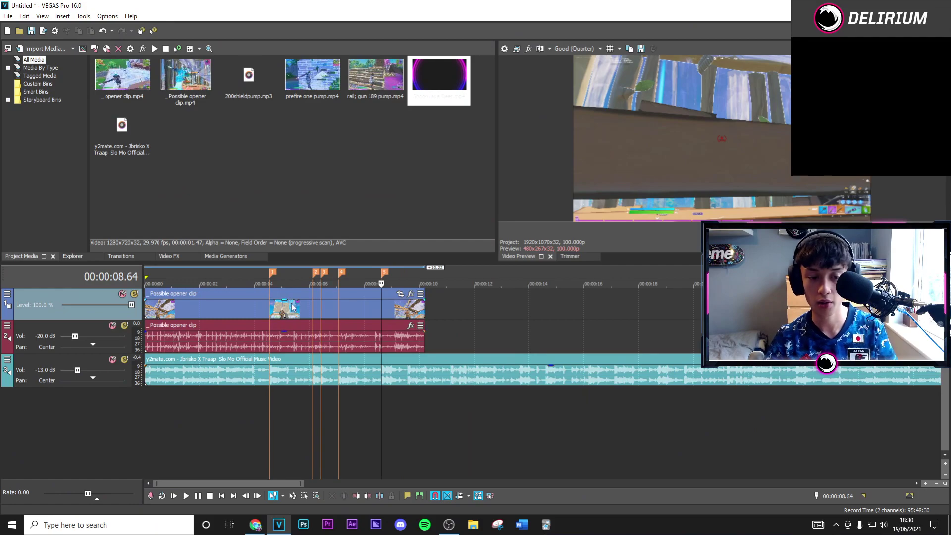
Step: Split the opener clip at the frame where the shield is cracked, 00:00:09.22, and delete the part before the split
click(363, 305)
scroll(362, 304, up, 4)
click(548, 283)
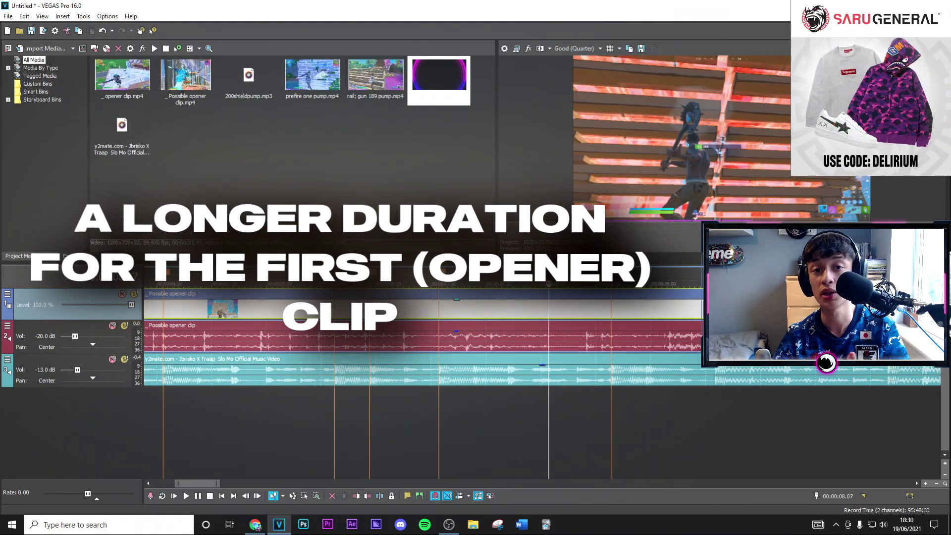
scroll(568, 323, down, 2)
click(568, 323)
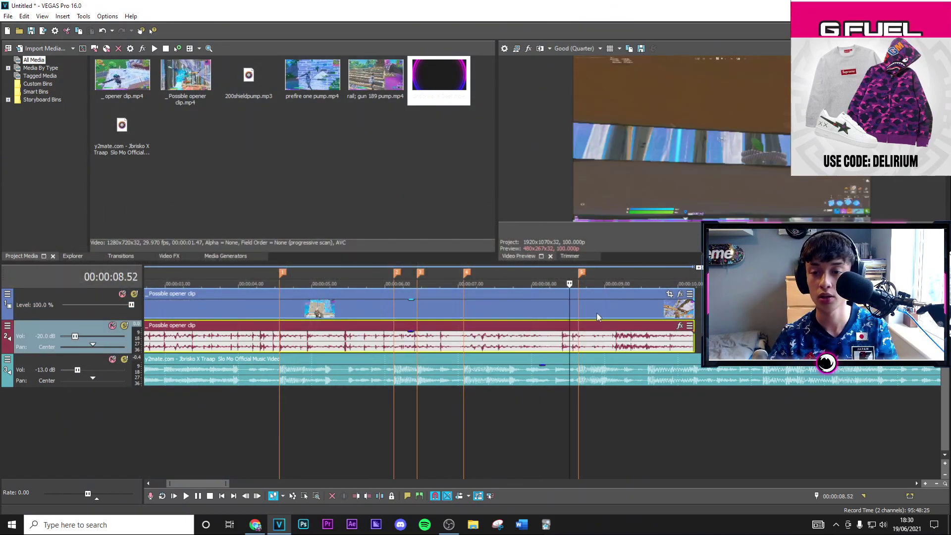
click(593, 313)
key(Right)
key(Right)
key(Right)
key(Right)
key(Right)
key(Right)
key(Right)
key(Right)
key(Right)
key(Right)
key(Right)
key(Right)
scroll(592, 314, up, 1)
scroll(592, 313, up, 1)
key(Right)
key(Right)
key(Right)
key(Right)
key(Right)
key(Right)
key(Right)
key(Right)
key(Right)
key(Right)
key(Right)
key(Right)
key(Right)
key(Right)
key(Right)
key(Right)
key(Right)
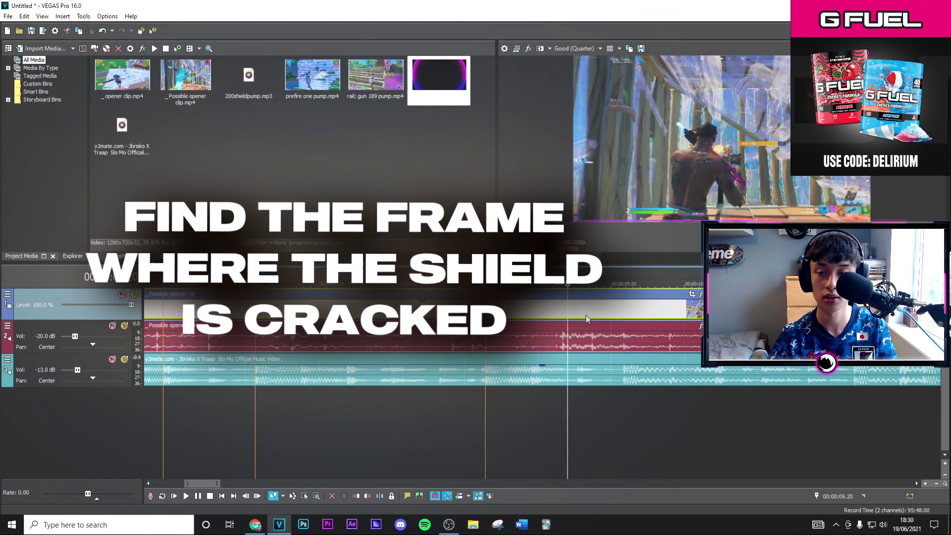
key(Right)
key(Right)
right_click(588, 313)
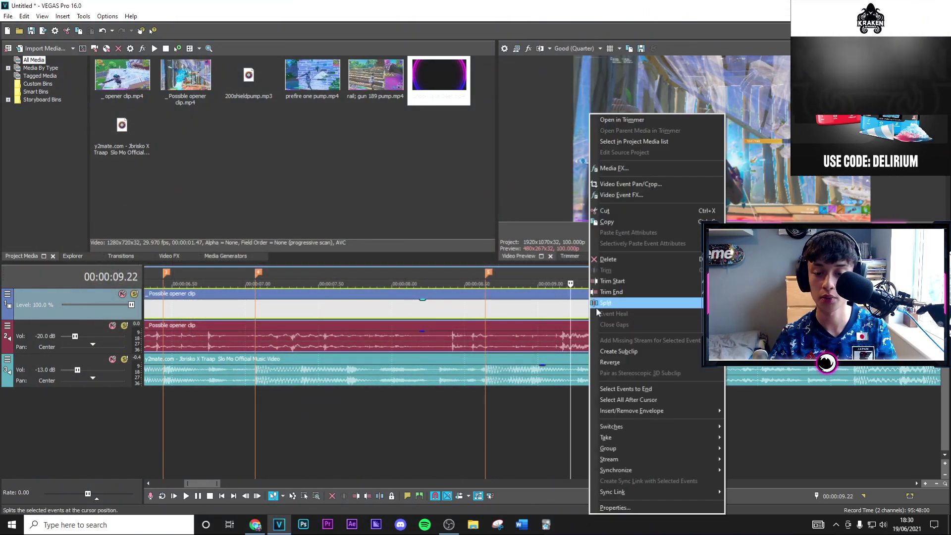
click(597, 303)
click(531, 309)
key(Delete)
Step: Move the remaining piece of the opener clip so it starts at the first beat marker
scroll(536, 309, down, 2)
drag(587, 310, 245, 310)
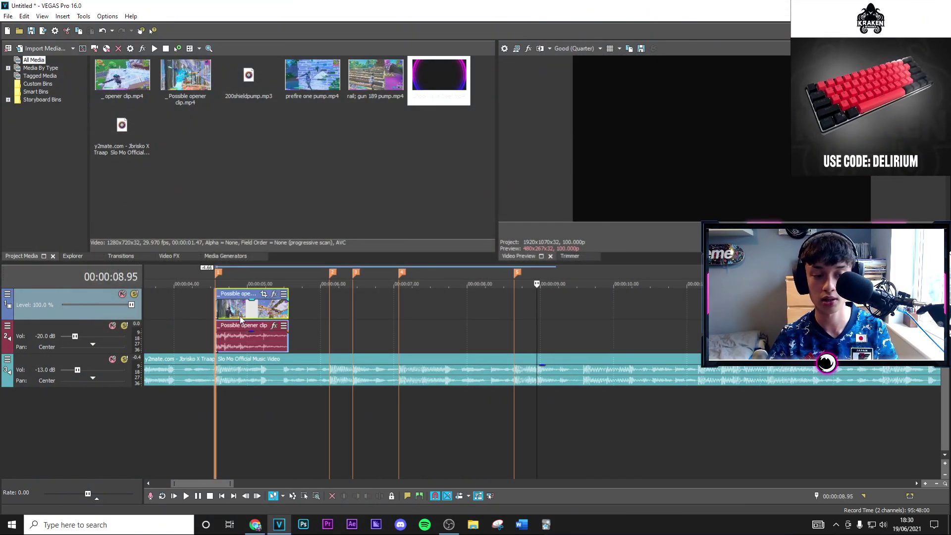
click(216, 312)
Step: Extend the start of the opener clip back to the beginning of the timeline
scroll(216, 311, down, 3)
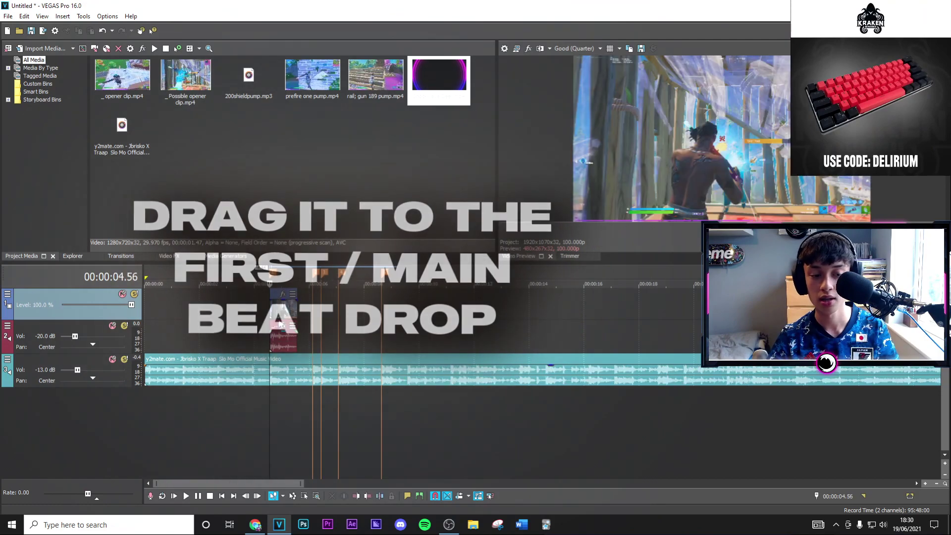
drag(270, 312, 182, 317)
click(146, 302)
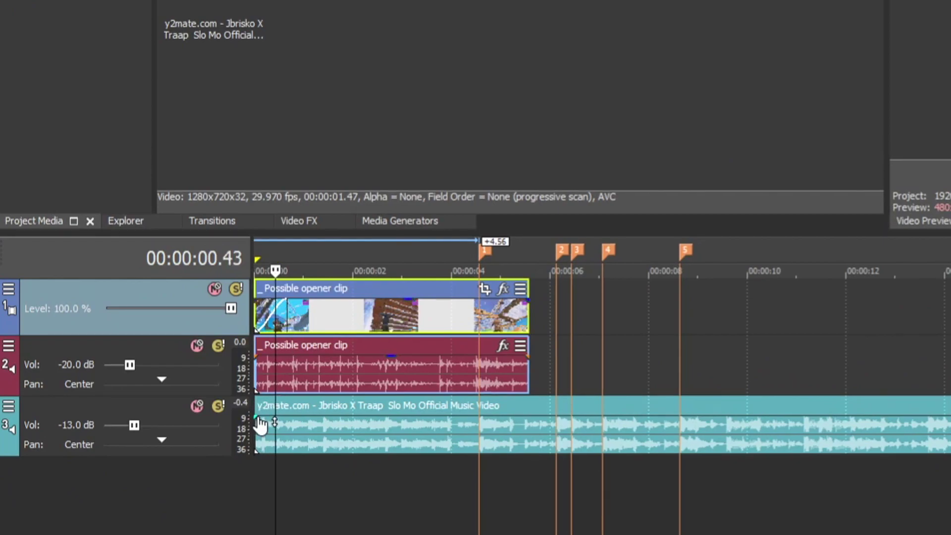
Step: Add fade-ins of about one second at the start of the music and the opener clip's audio, and preview them
drag(260, 417, 261, 416)
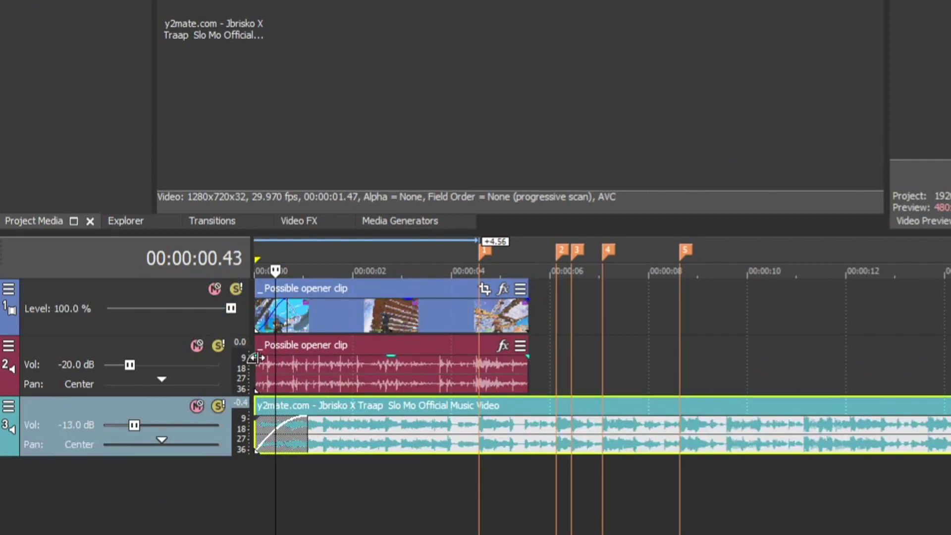
drag(253, 357, 271, 365)
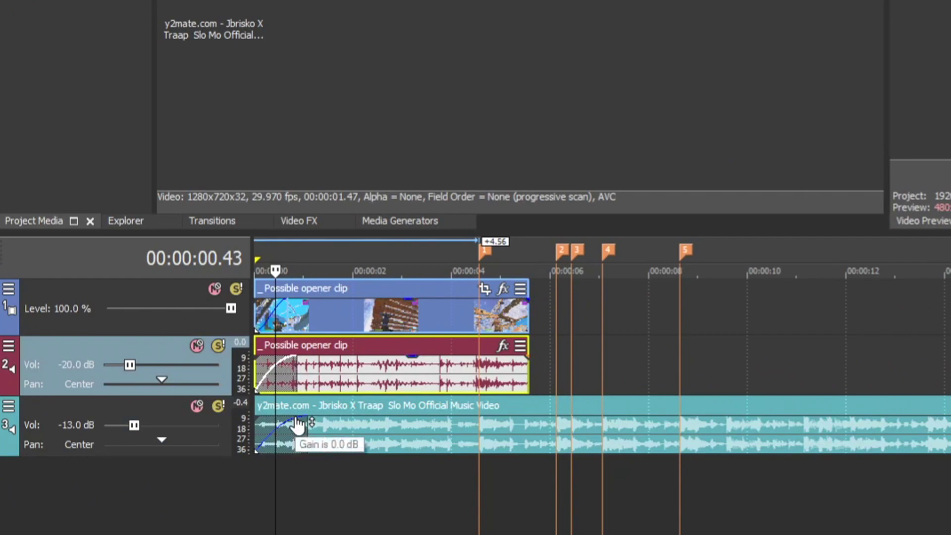
click(333, 487)
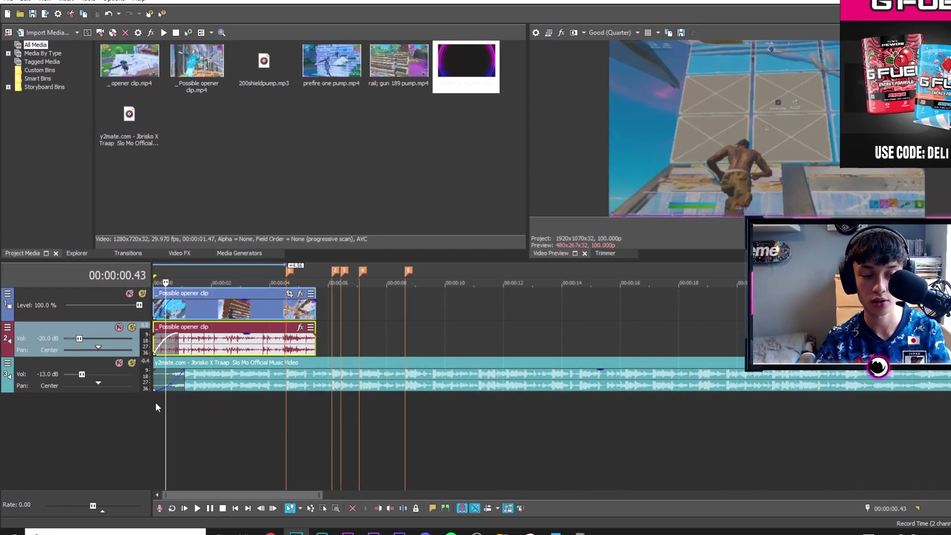
click(155, 402)
key(space)
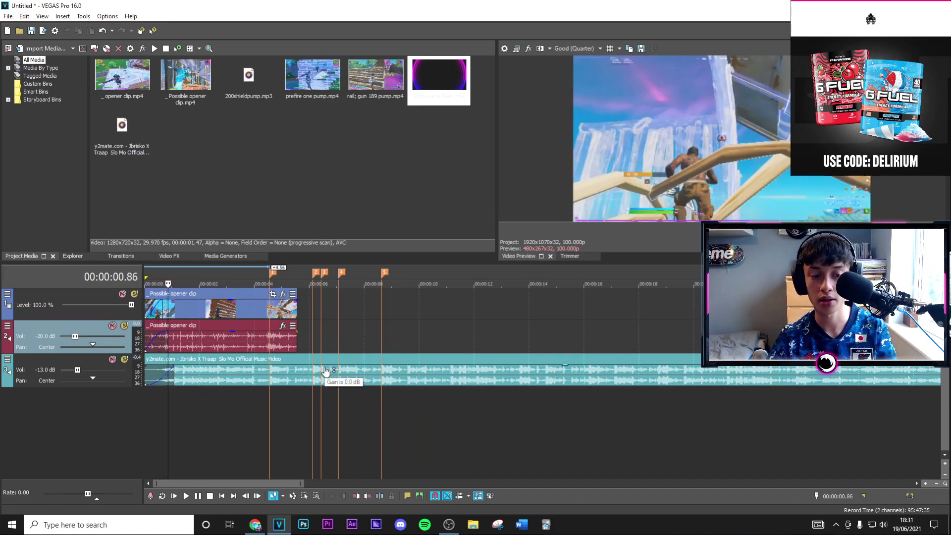
Step: Add a velocity envelope to the opener video clip and set a 300% forward velocity point at the first beat marker
click(269, 314)
scroll(277, 313, up, 5)
right_click(556, 318)
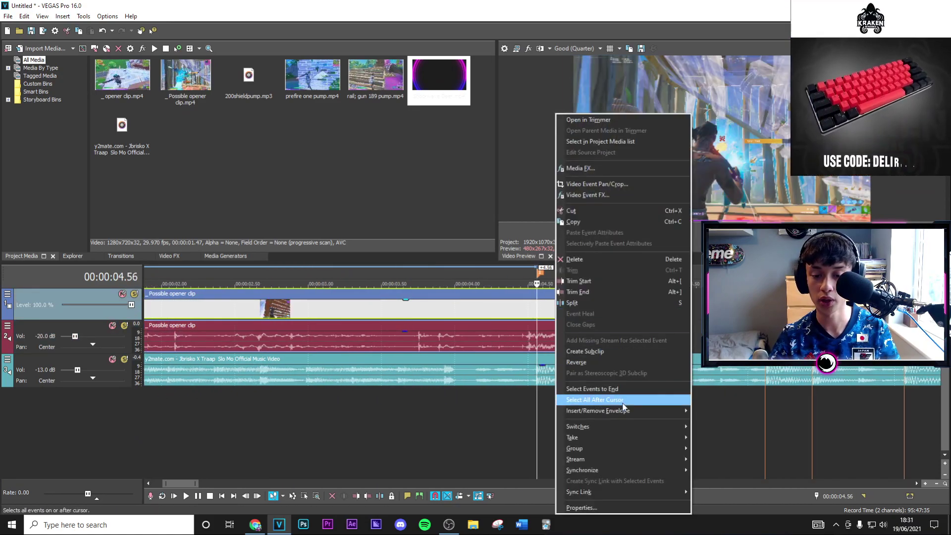
click(713, 411)
scroll(549, 330, up, 3)
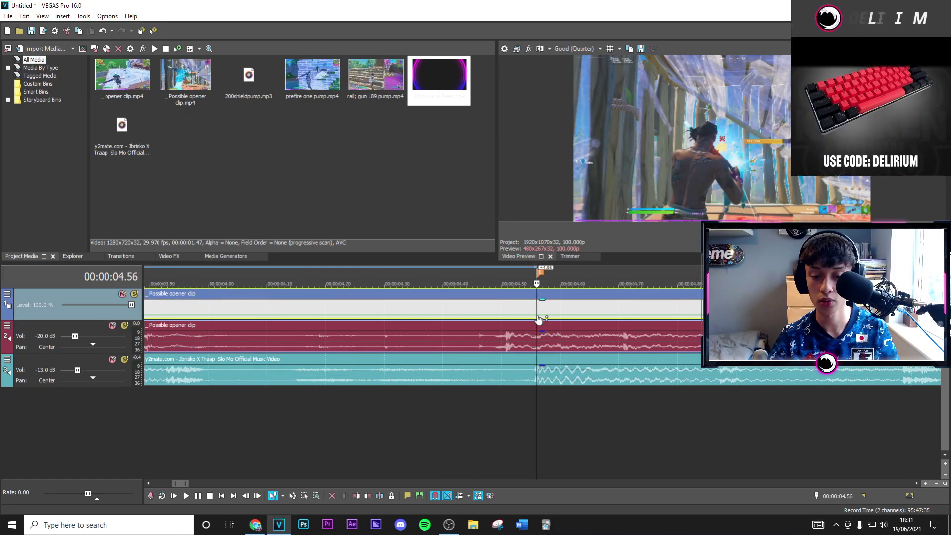
right_click(539, 318)
click(582, 92)
scroll(555, 330, up, 3)
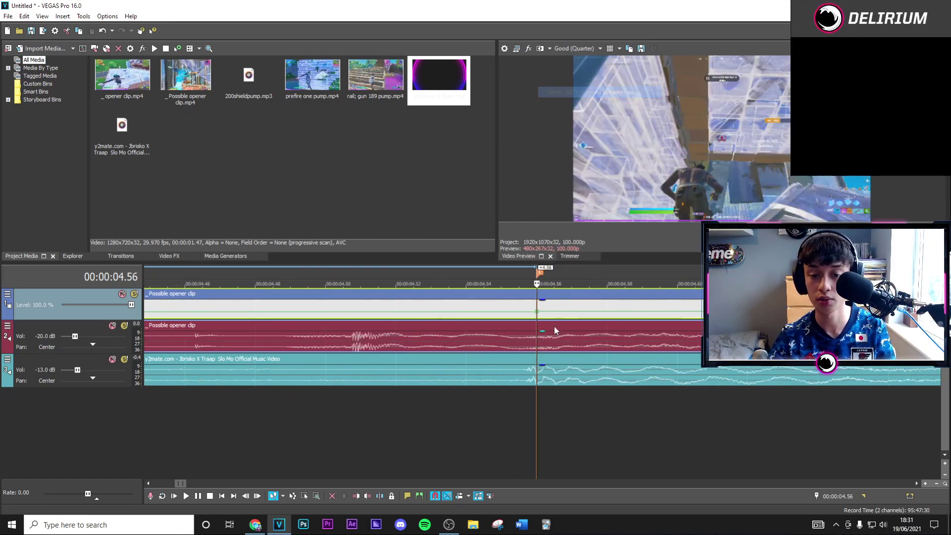
Step: Set a normal-velocity point on the envelope six frames before the first beat marker, at 00:00:04.50
key(Left)
key(Left)
key(Left)
key(Left)
key(Left)
key(Left)
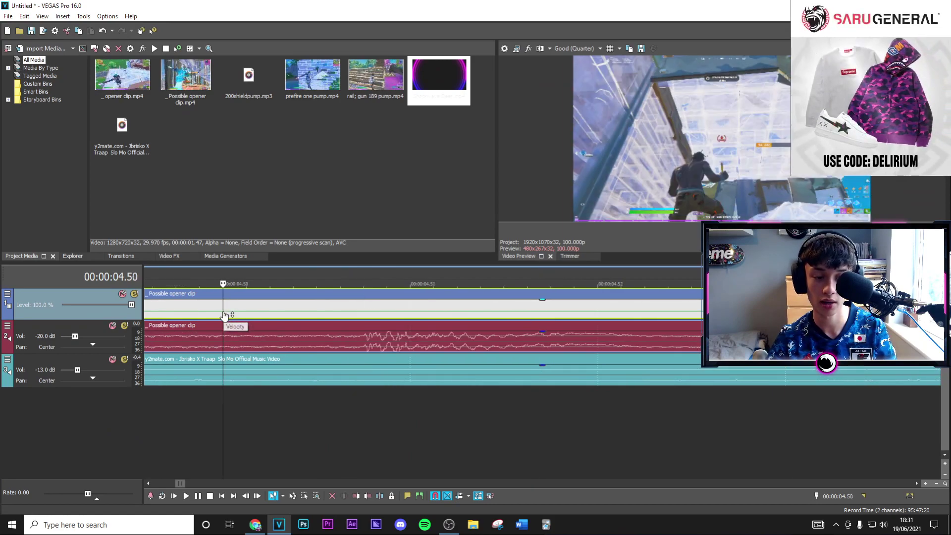
right_click(224, 315)
click(279, 114)
scroll(562, 328, down, 3)
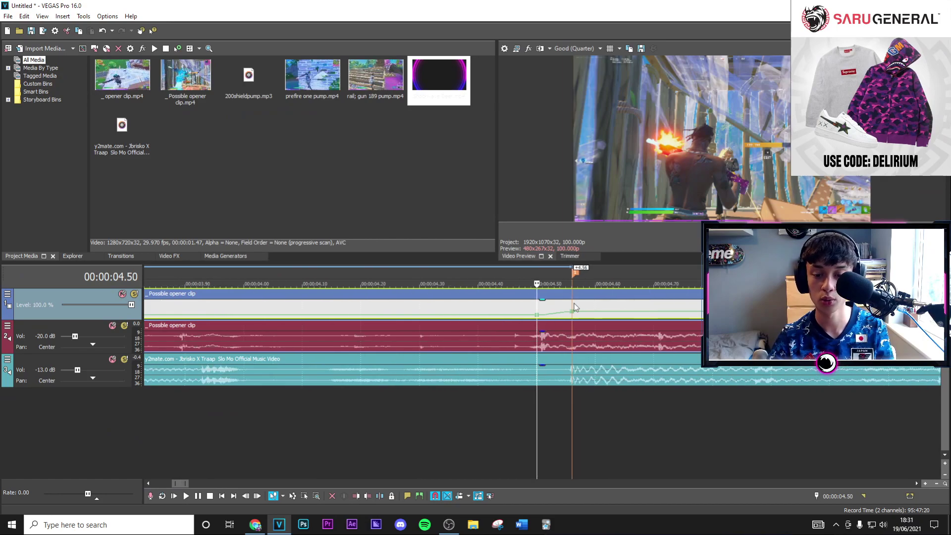
Step: Set a 50% forward velocity point on the envelope just after the first beat marker, at 00:00:04.57
click(576, 309)
scroll(574, 315, up, 5)
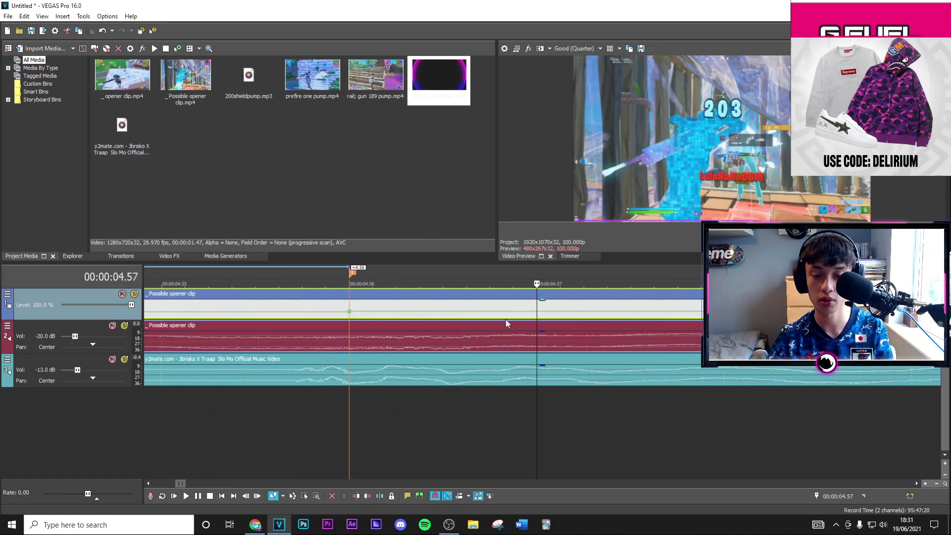
right_click(476, 315)
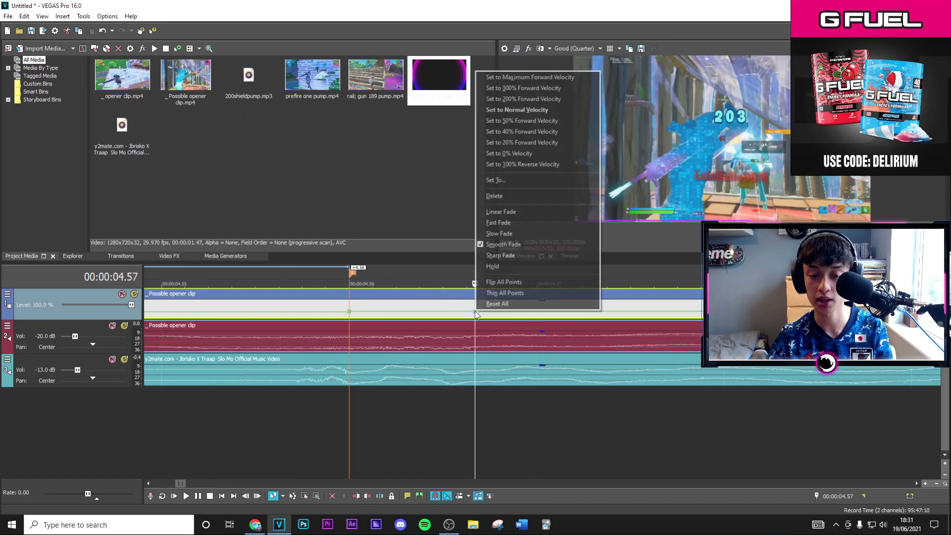
click(523, 122)
scroll(529, 369, down, 3)
Step: Play back the section around the first beat marker to check the velocity change
click(370, 405)
key(space)
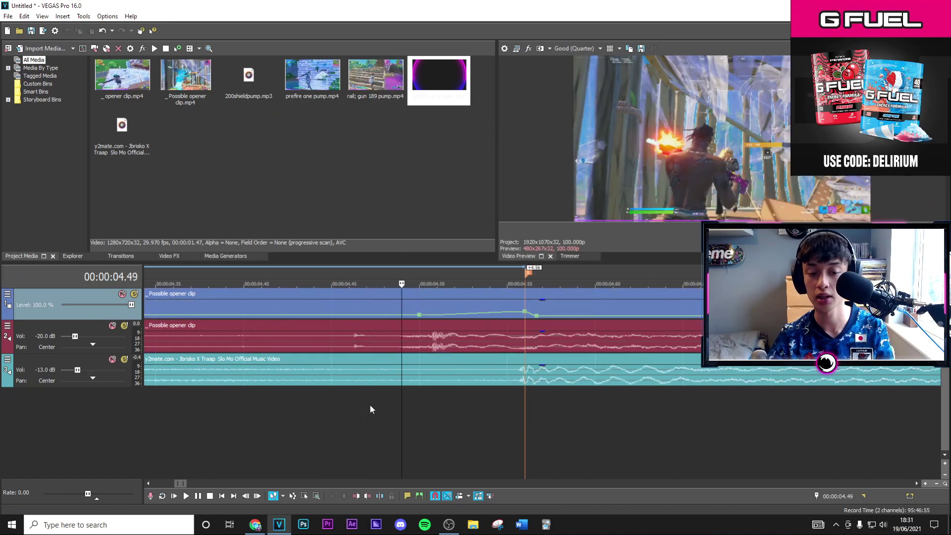
scroll(375, 403, down, 3)
scroll(375, 403, down, 1)
key(space)
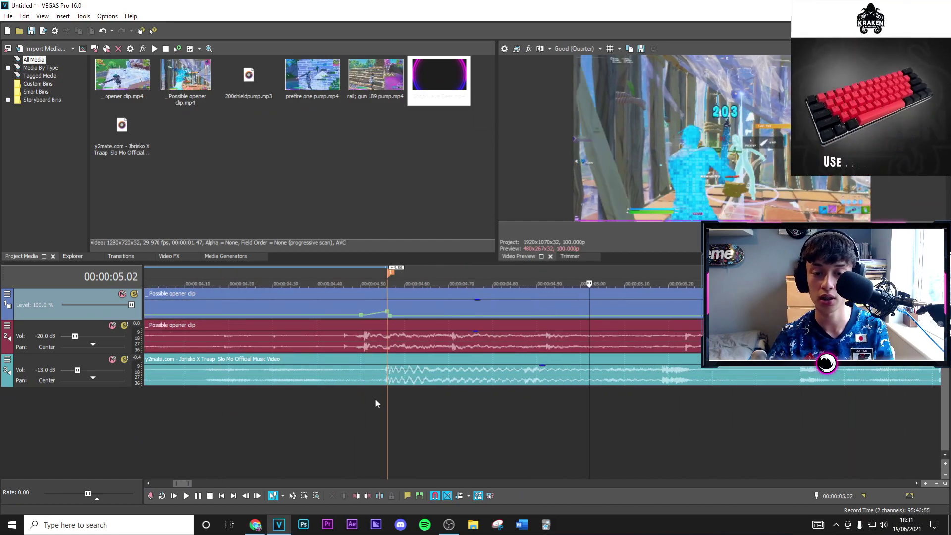
Step: Split the opener clip three frames before the first beat marker, at 00:00:04.53
click(387, 308)
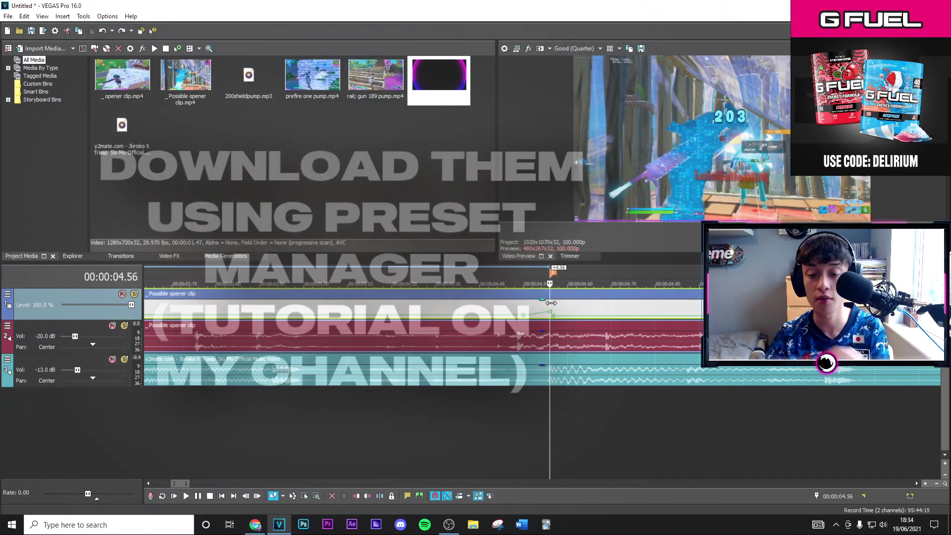
click(551, 305)
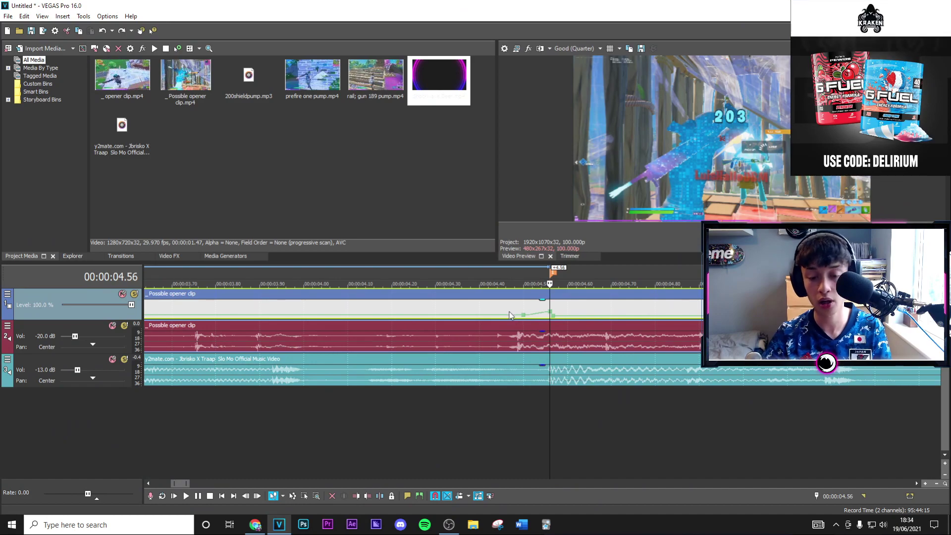
key(Left)
key(Left)
key(Left)
right_click(582, 313)
click(599, 303)
Step: Apply the !TaroImpact2 (3 Frames Before) effect preset to the video piece after the split
click(915, 293)
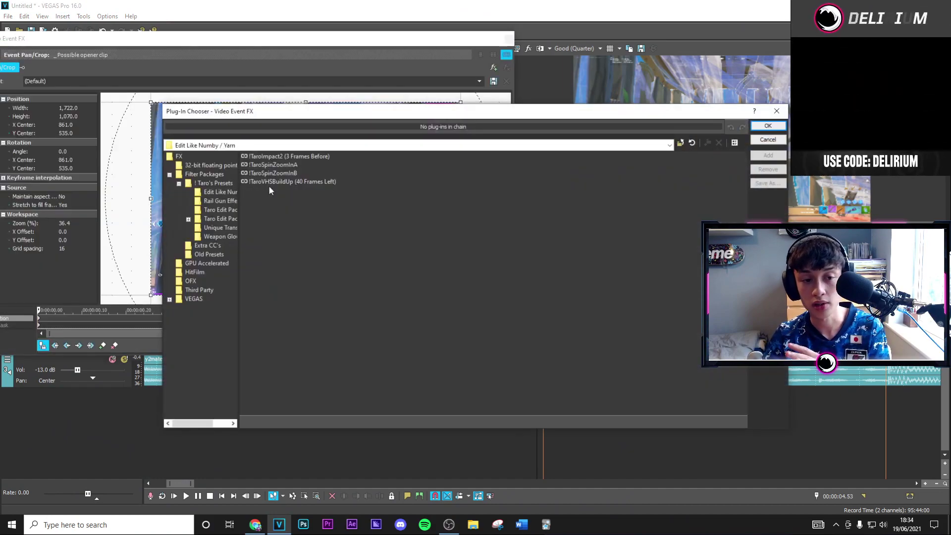
click(278, 157)
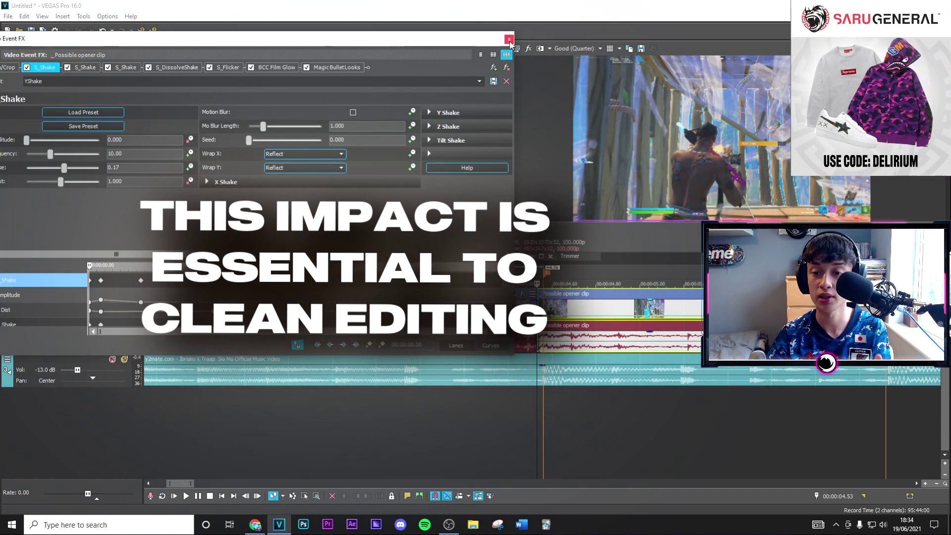
click(508, 39)
Step: Play back the clip from the split to check the impact effect on the beat drop
key(space)
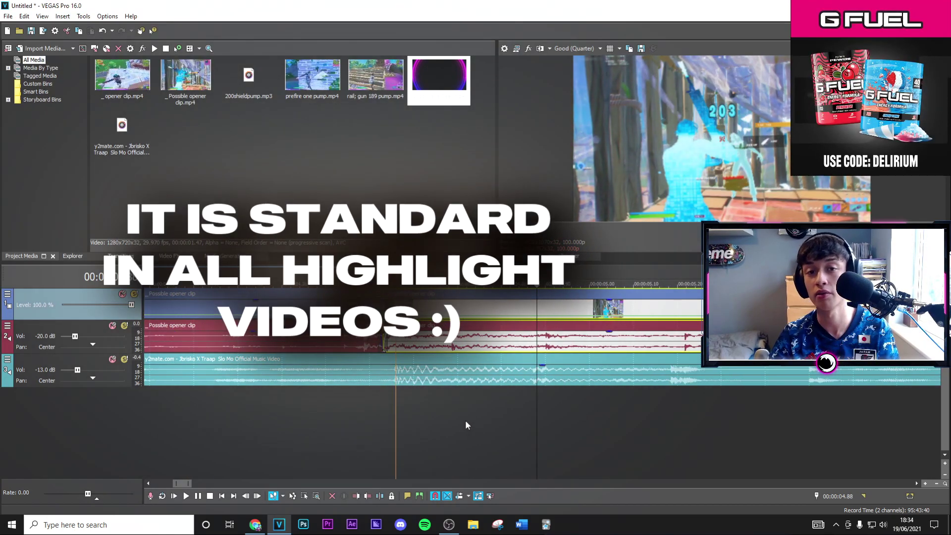
key(space)
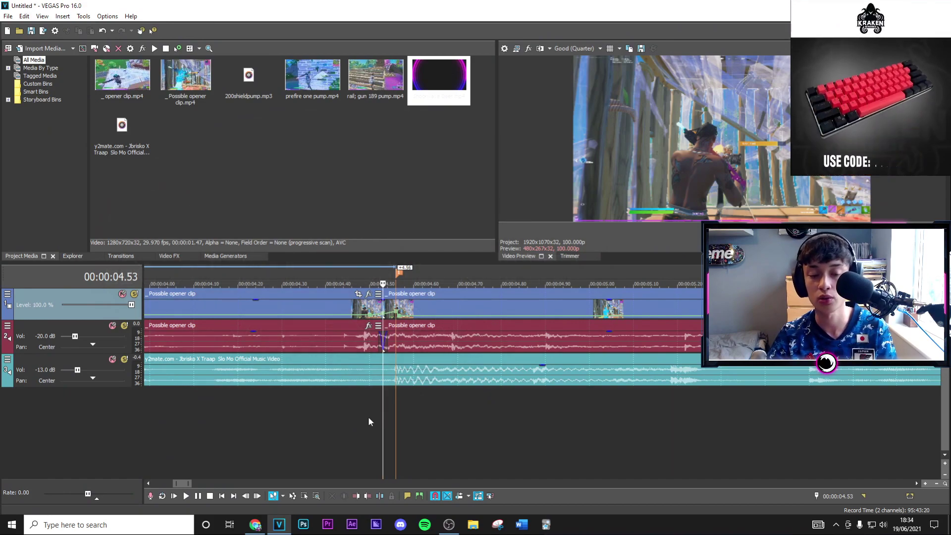
scroll(460, 401, down, 2)
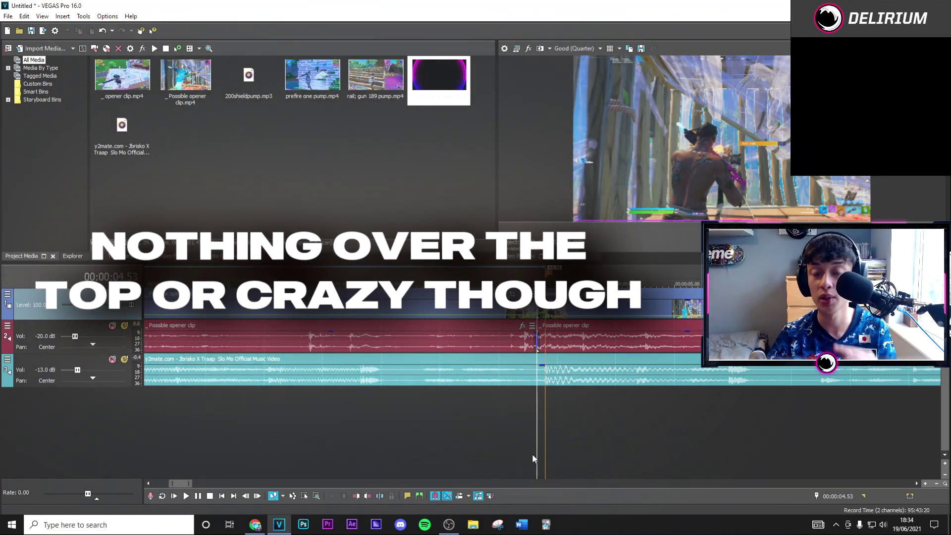
Step: Split the opener clip 40 frames before the impact split, at 00:00:04.13, and apply the !TaroVHSBuildUp (40 Frames Left) preset to the middle piece
click(831, 497)
text(-40)
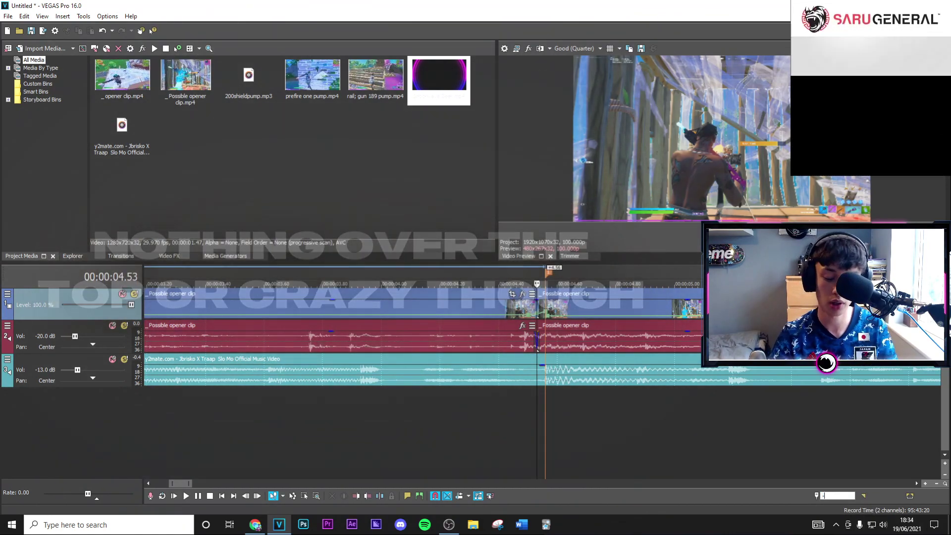
key(Return)
right_click(443, 310)
click(523, 303)
click(522, 293)
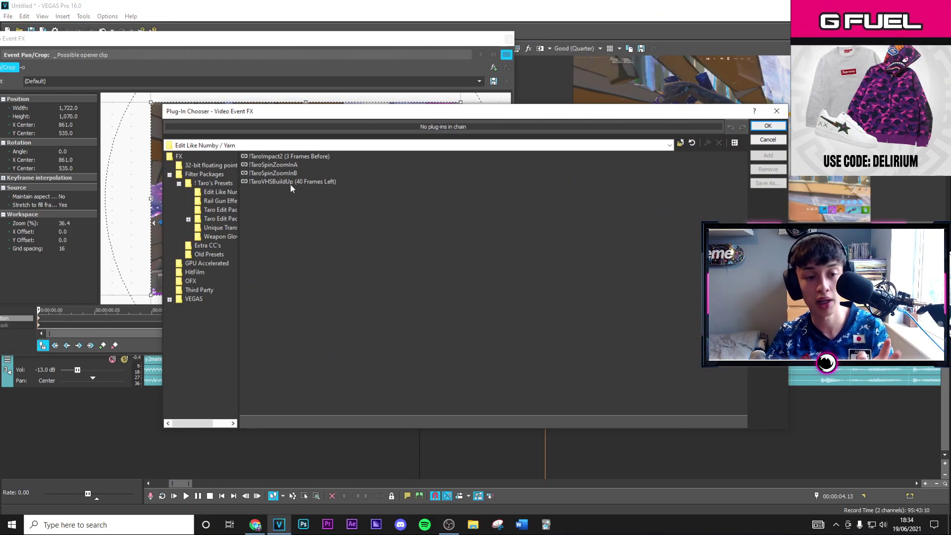
click(290, 183)
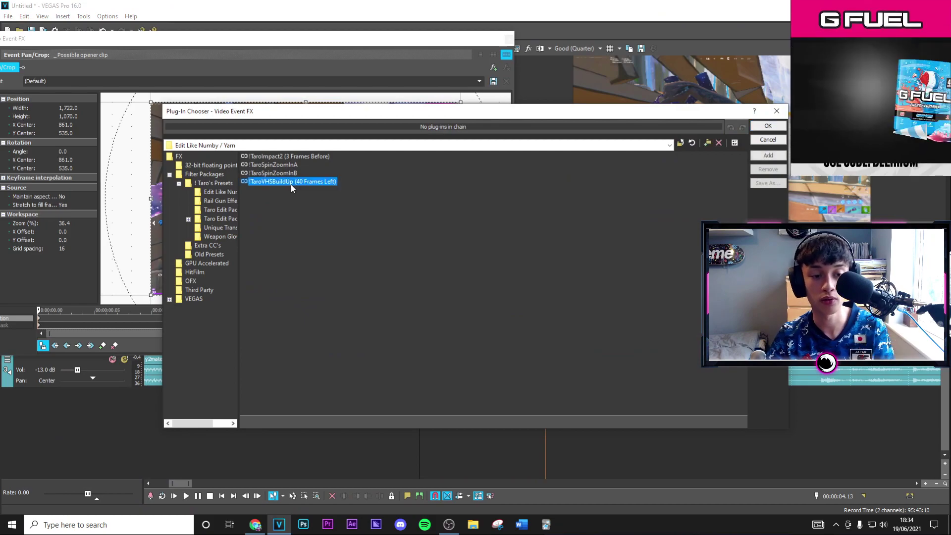
click(758, 126)
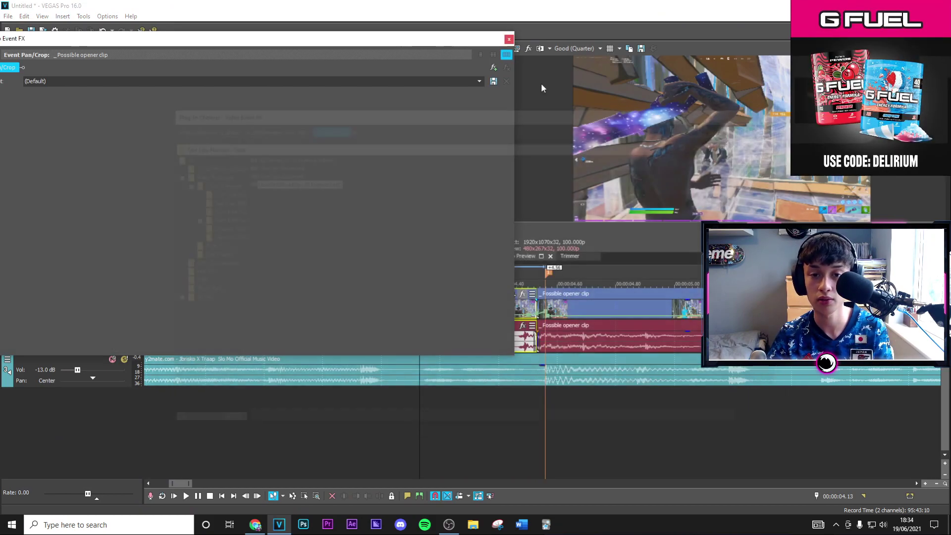
click(509, 39)
Step: Play back from 40 frames before the impact split, at 00:00:04.13, to check the VHS build-up effect
scroll(594, 362, up, 4)
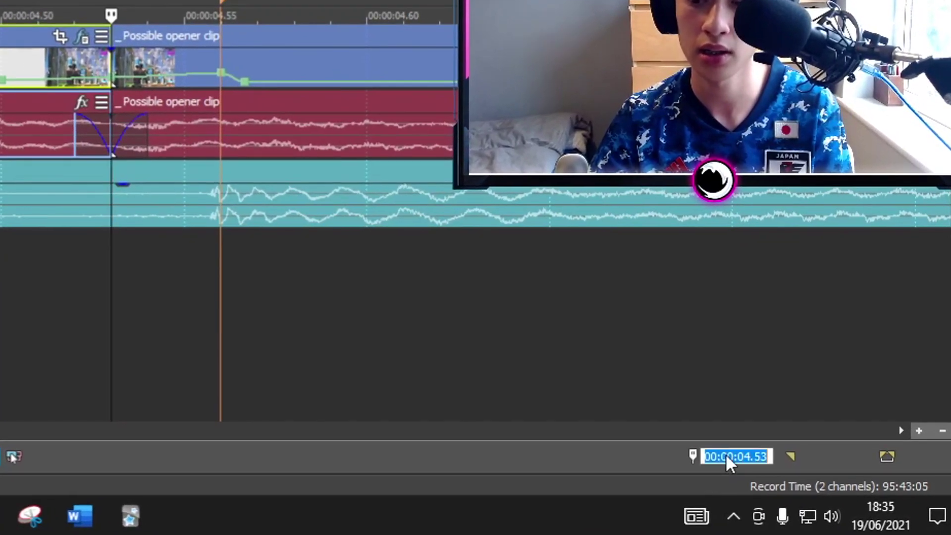
text(-40)
key(Return)
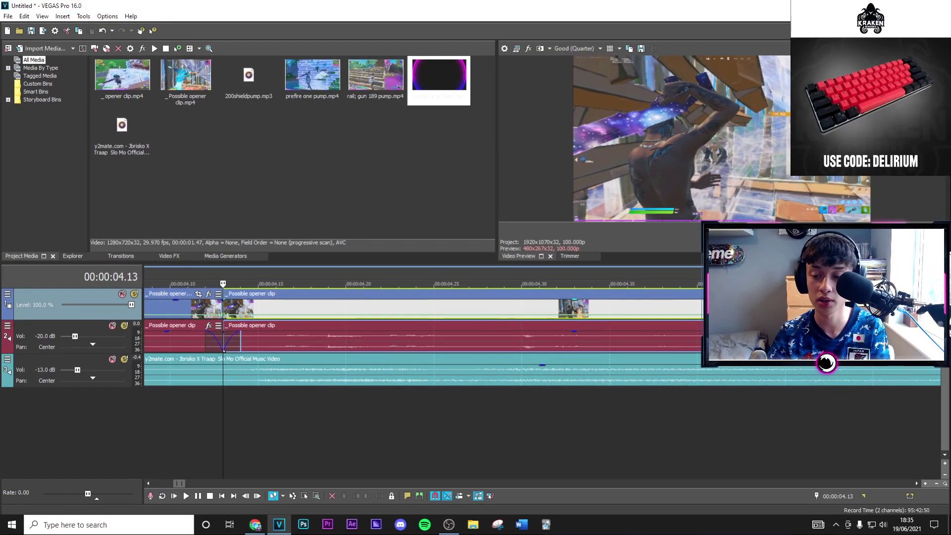
key(space)
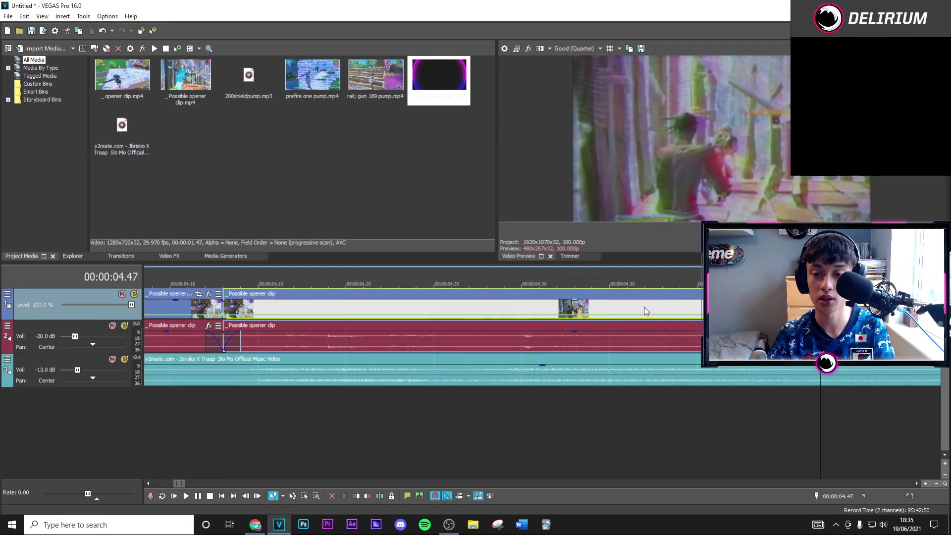
Step: Add 200shieldpump.mp3 on a new audio track starting at the gunshot in the opener clip, at 00:00:04.48
scroll(613, 306, down, 2)
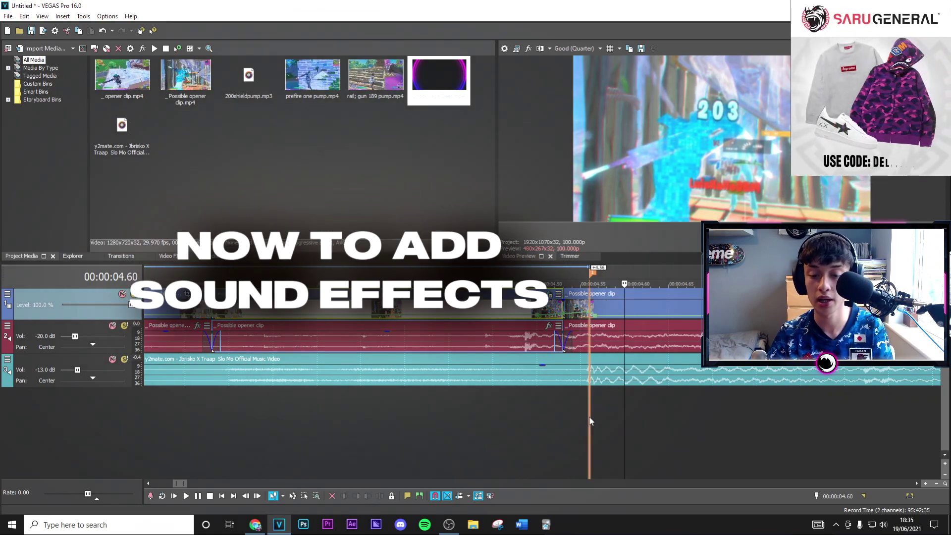
click(588, 416)
key(Left)
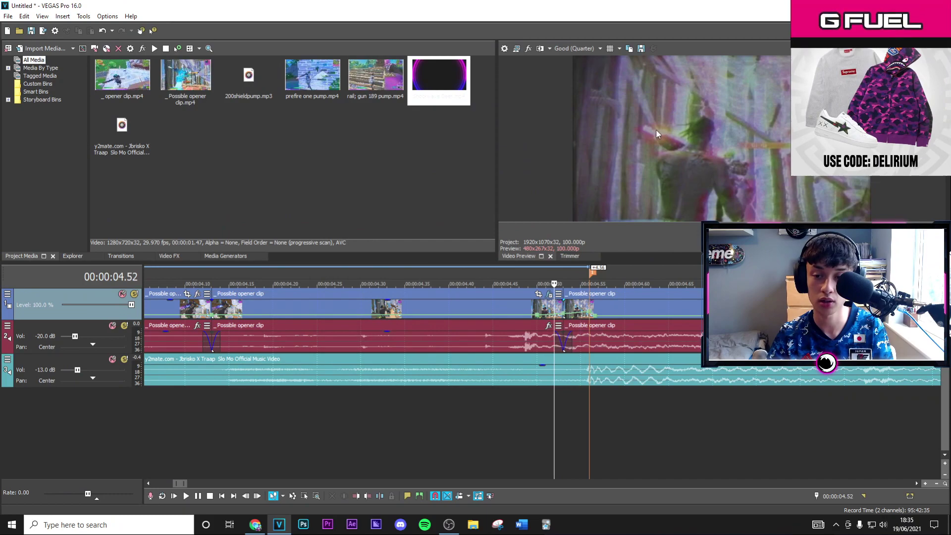
key(Left)
key(Left)
key(Left)
key(Left)
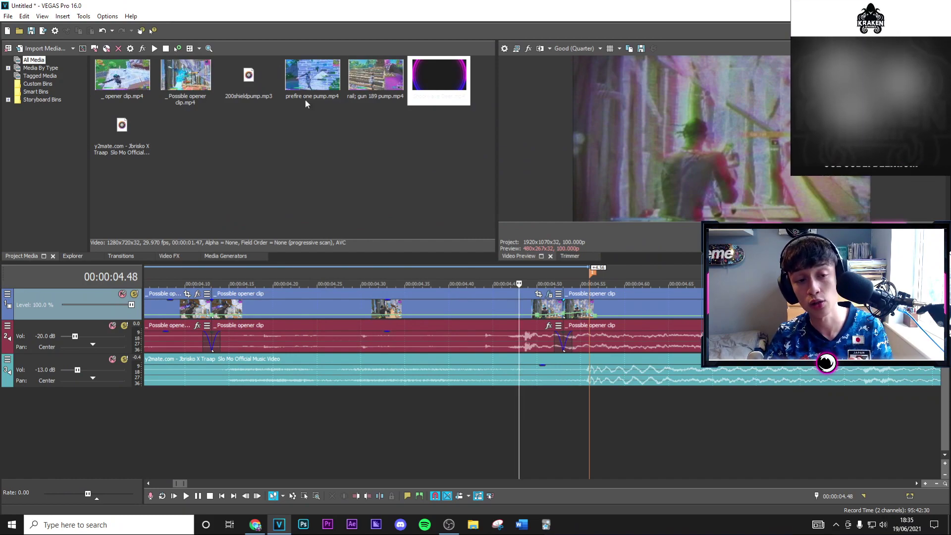
click(249, 95)
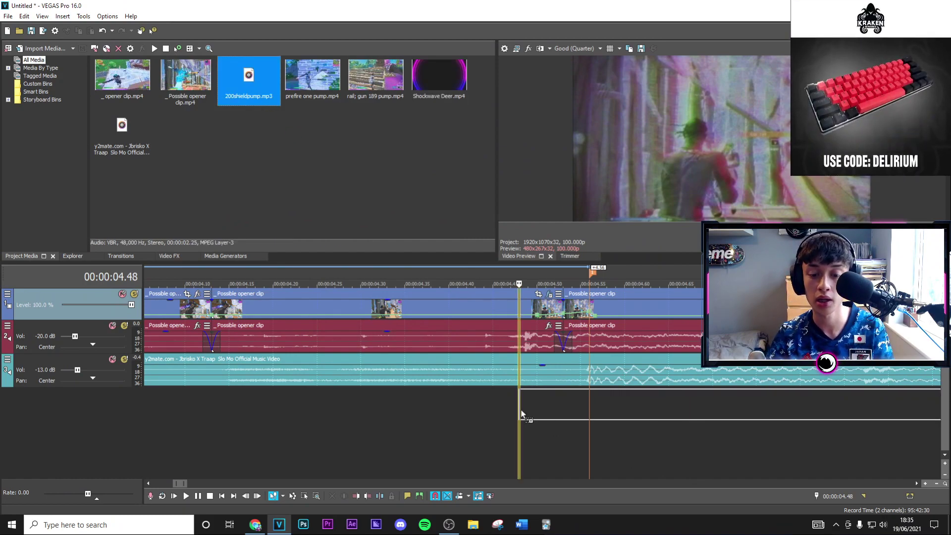
drag(521, 413, 526, 412)
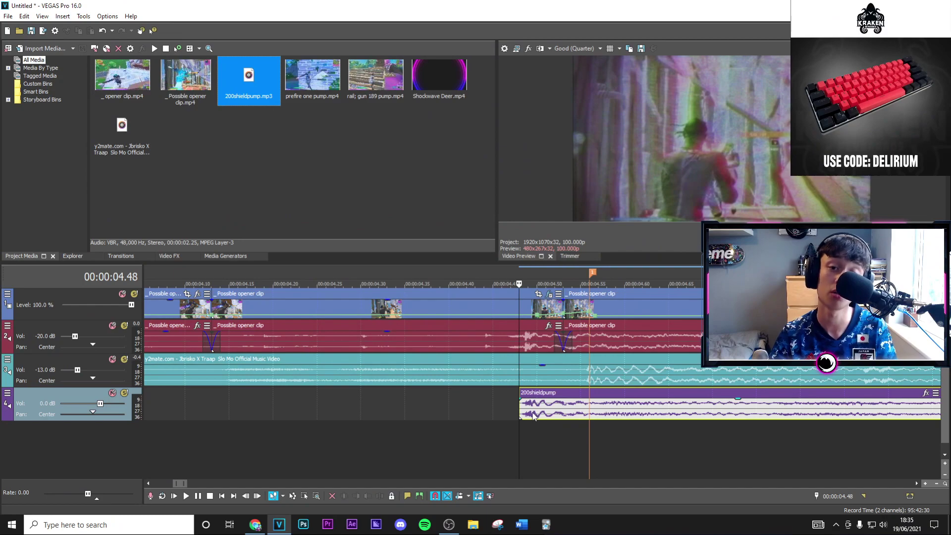
Step: Set the volume of the 200shieldpump sound effect track to -4 dB
scroll(535, 427, down, 1)
click(529, 435)
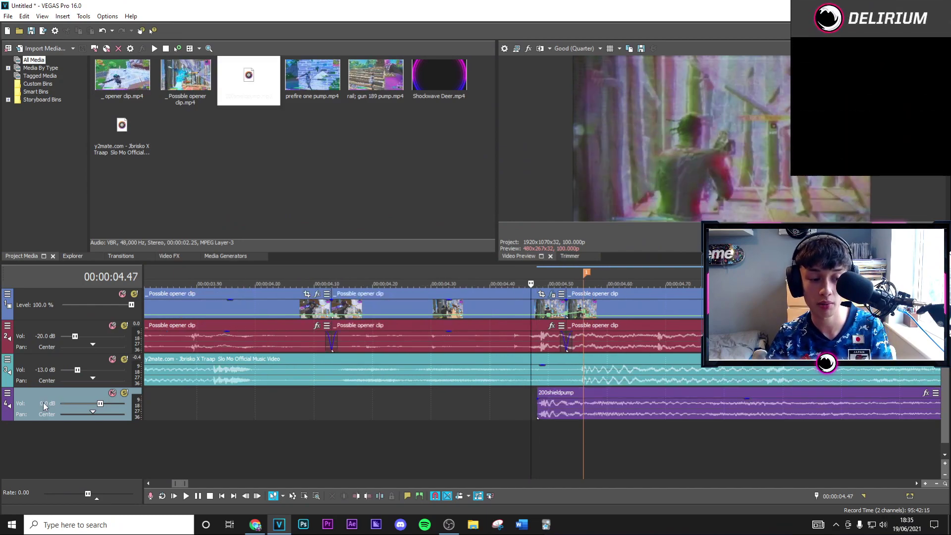
text(-4)
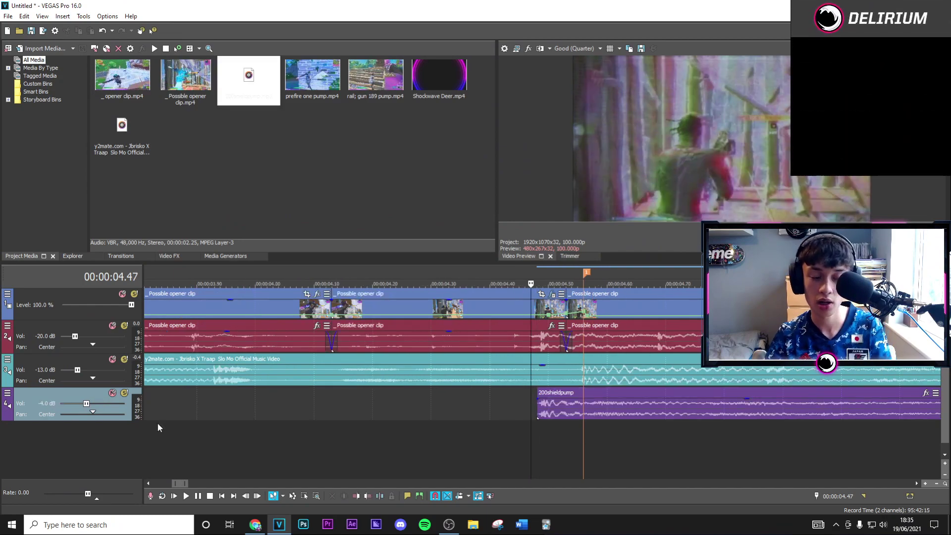
Step: Insert an empty video track above the opener clip's video track for the ident
scroll(506, 411, down, 1)
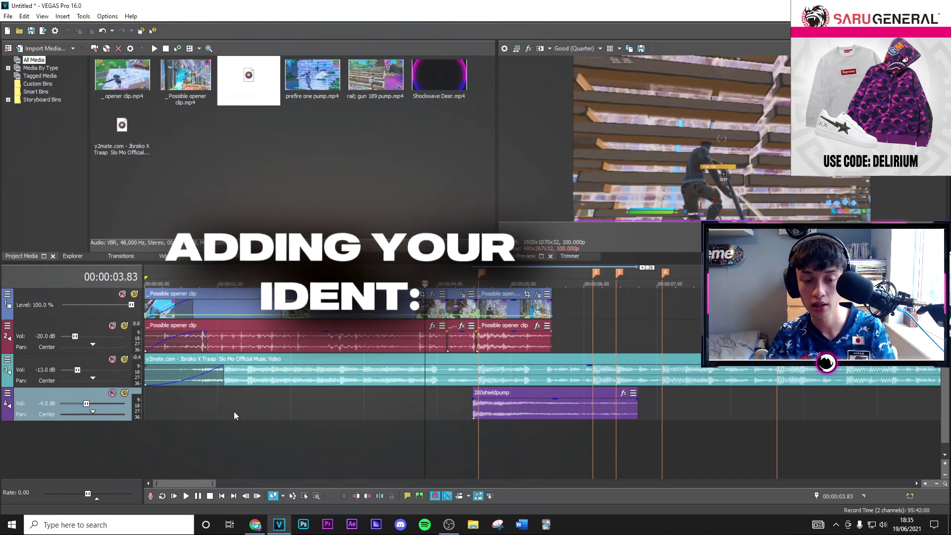
click(158, 400)
right_click(60, 297)
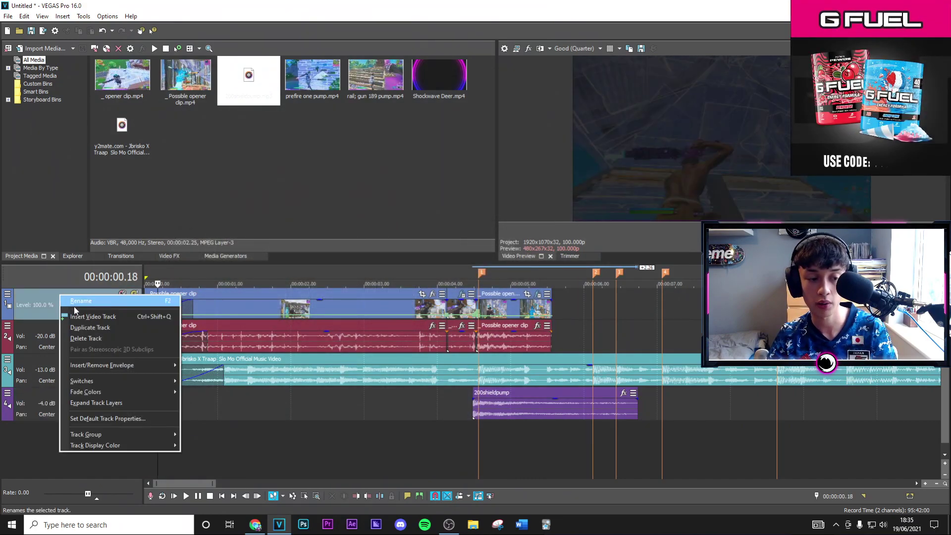
click(85, 317)
Step: Play the start of the opener clip to find where the ident should end, and split the clip at 00:00:01.72
click(230, 310)
key(space)
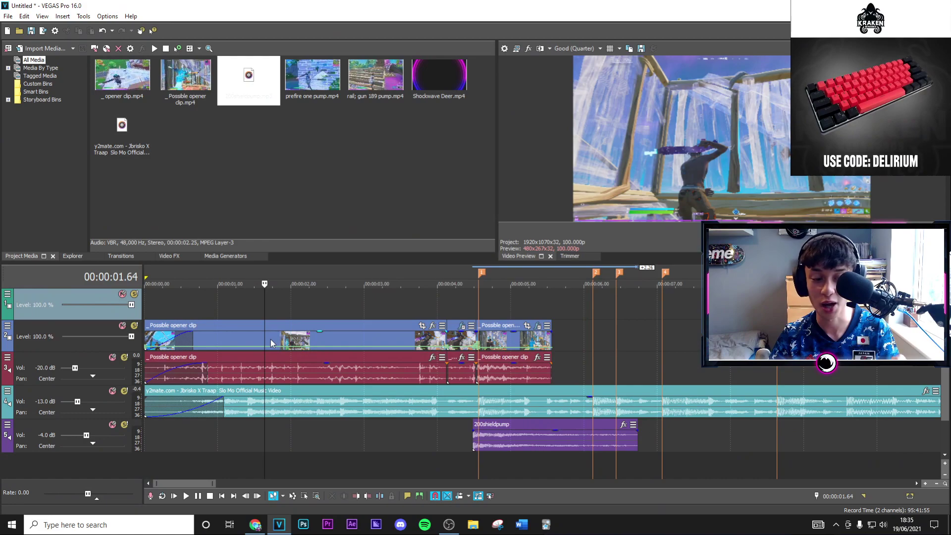
click(271, 341)
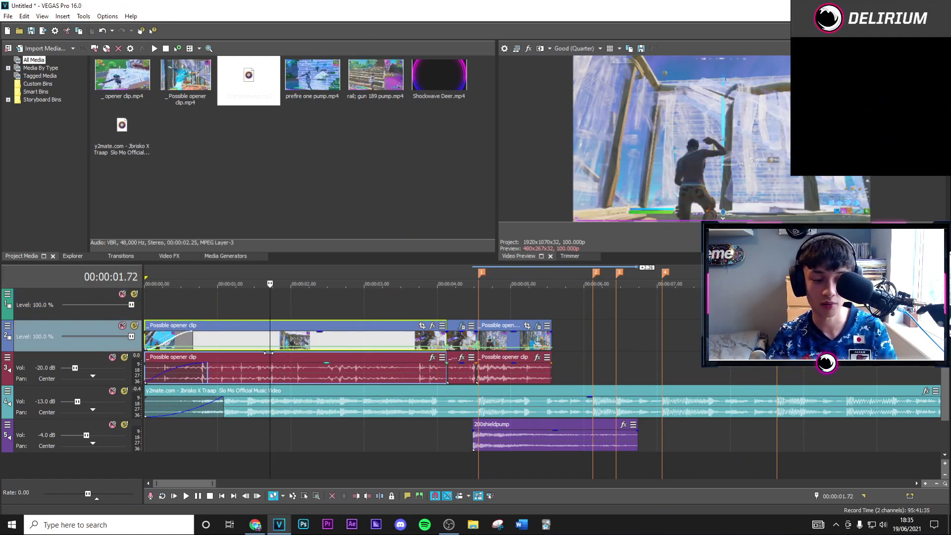
key(s)
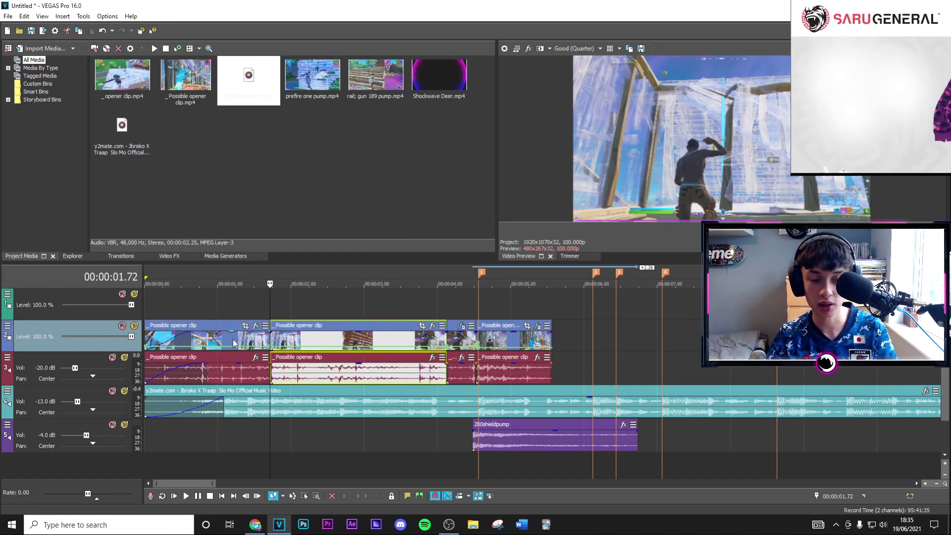
Step: Find BCC Lens Blur among the video effects and apply its !tarolensblur preset to the first piece of the opener clip
click(233, 341)
click(169, 255)
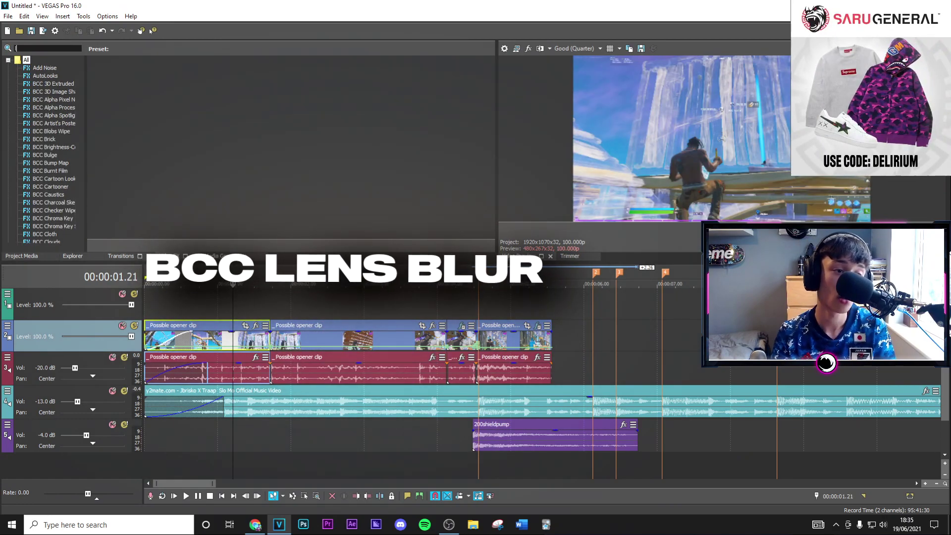
text(le)
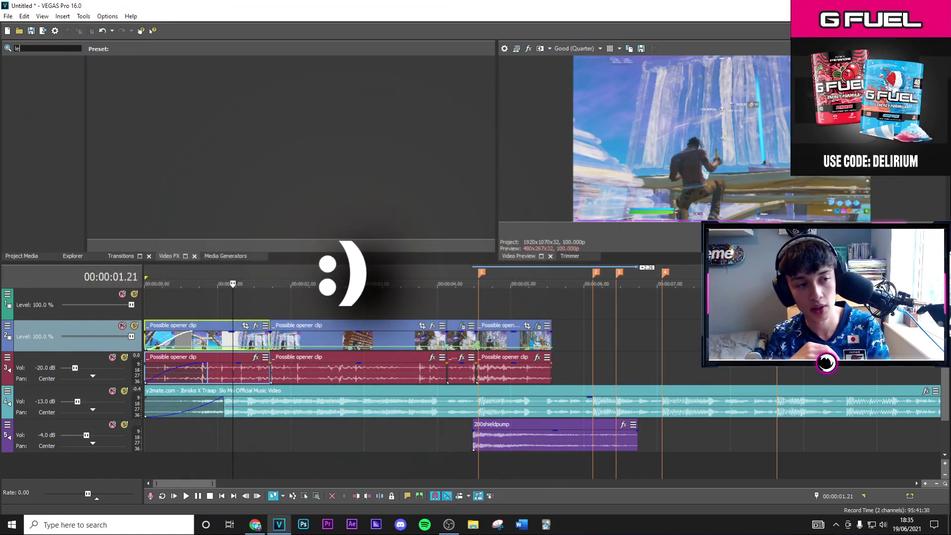
text(ns)
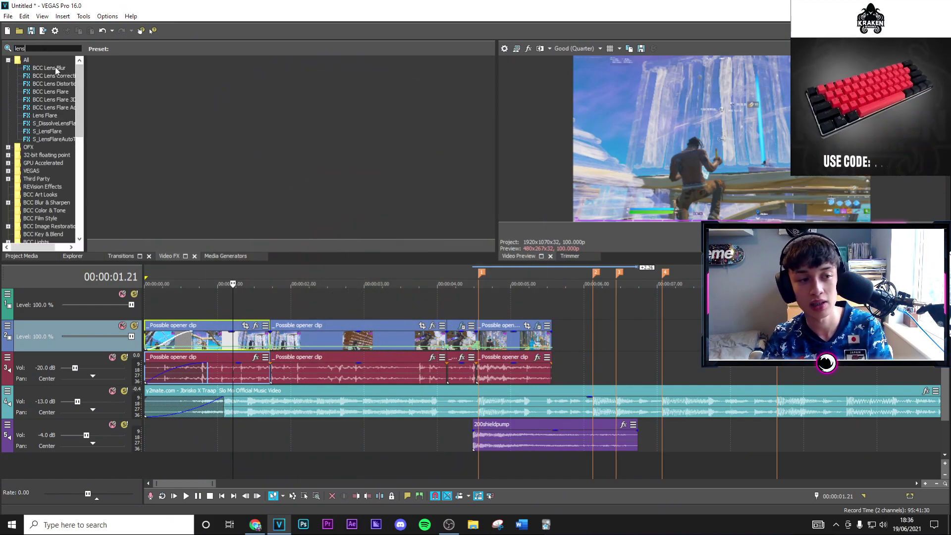
click(55, 68)
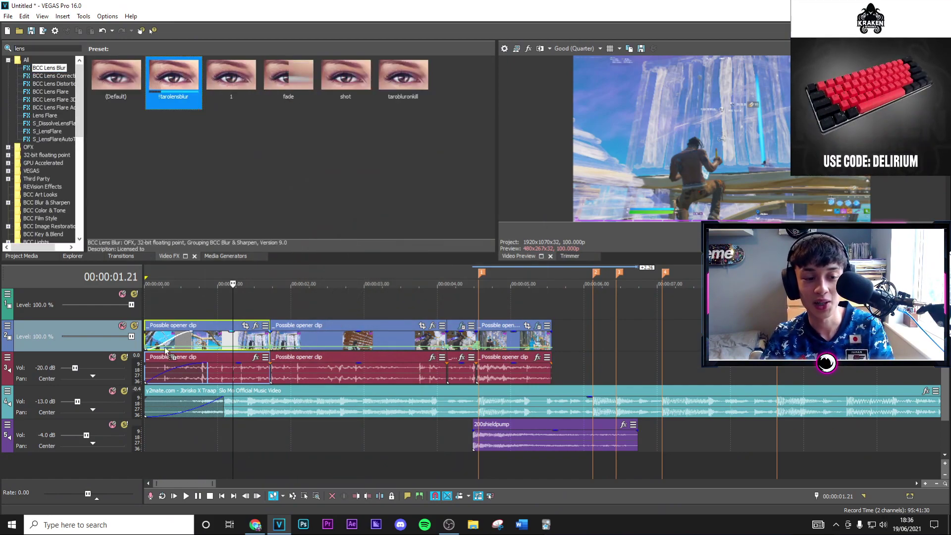
drag(234, 337, 232, 338)
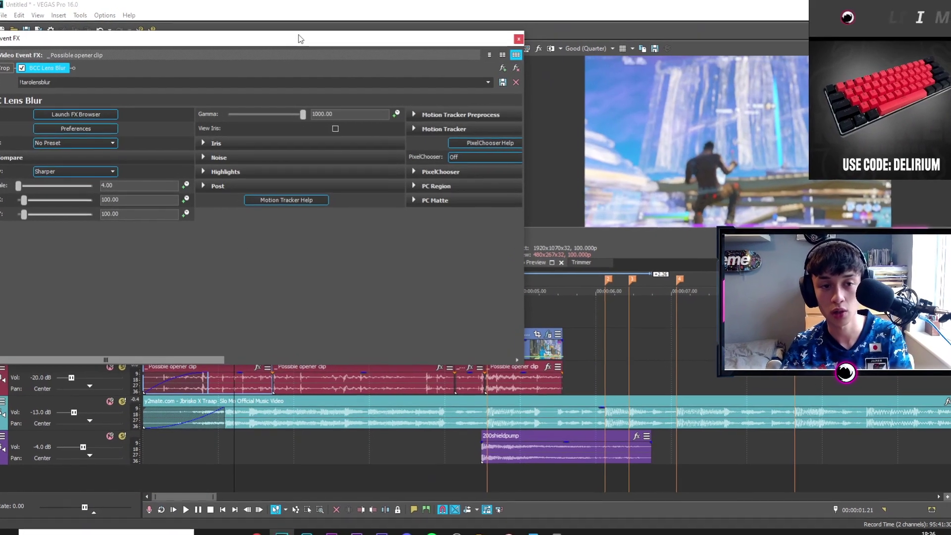
Step: Animate the lens blur's Iris Scale, with a keyframe value of 5 at 00:00:01.21
drag(297, 36, 456, 40)
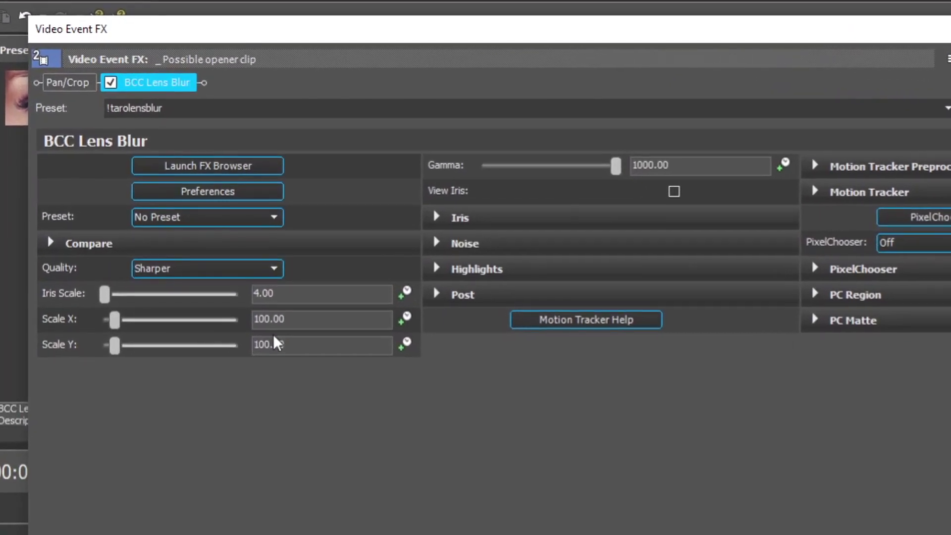
text(8)
key(Return)
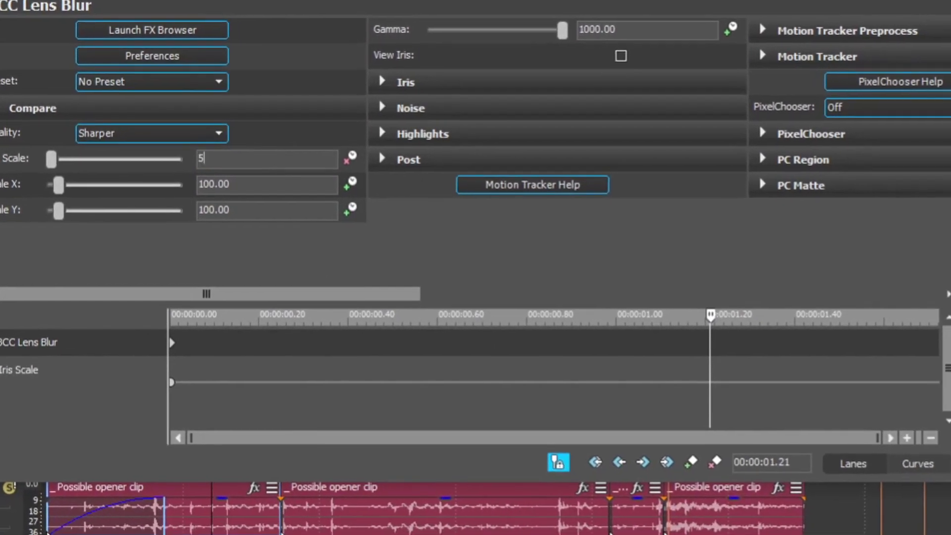
text(5)
key(Return)
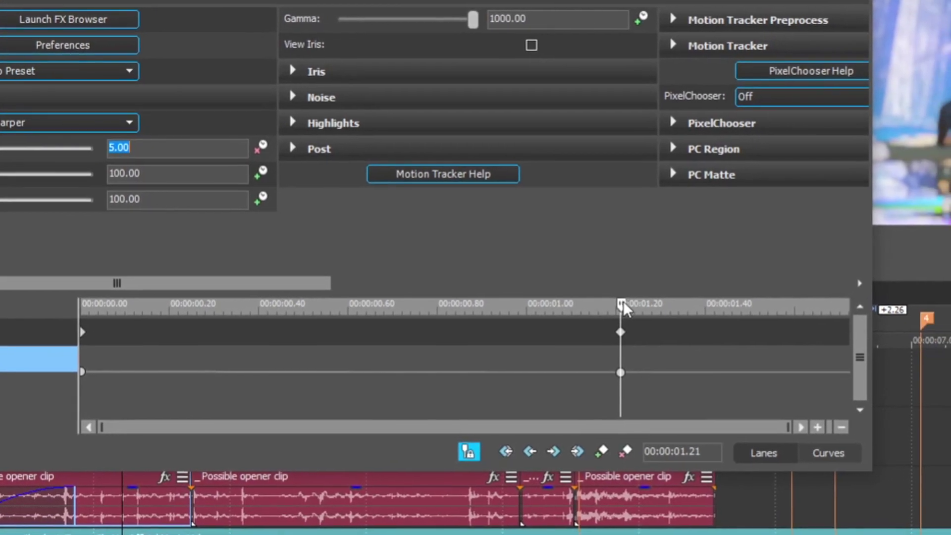
Step: Lower the Iris Scale to its minimum at the end of the piece, 00:00:01.72, and close the effect settings
drag(622, 303, 849, 304)
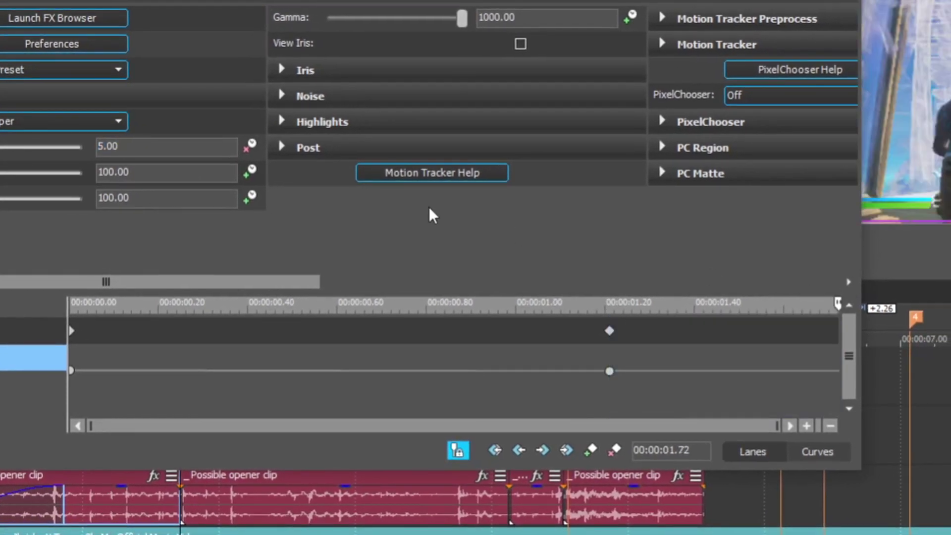
drag(31, 160, 10, 170)
click(653, 23)
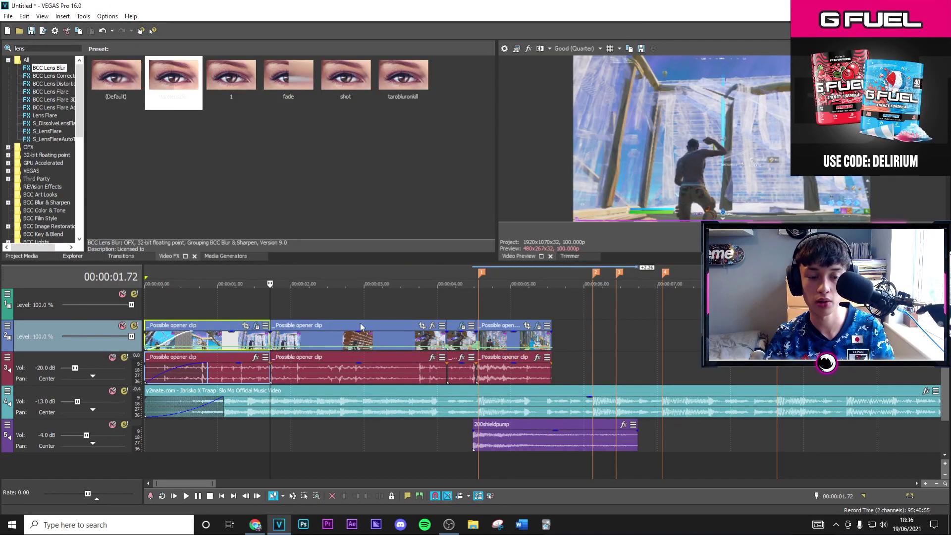
Step: Play back the opener from near its start to check how the lens blur fades out
click(169, 295)
key(space)
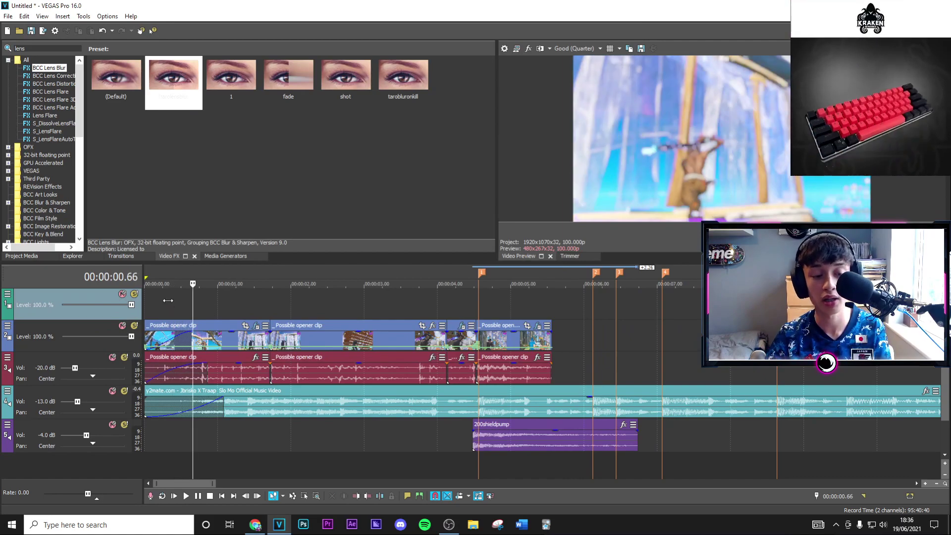
click(242, 309)
scroll(242, 309, up, 2)
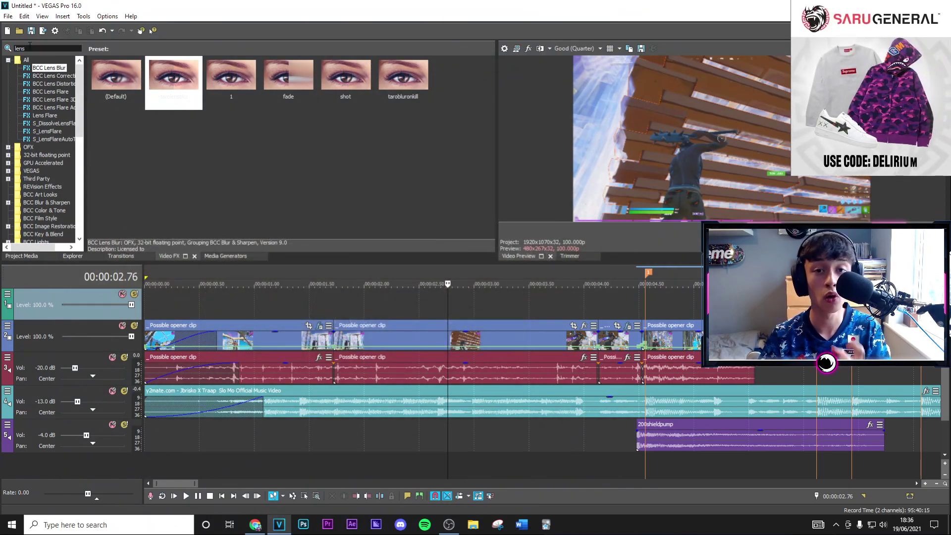
Step: Find S_HueSatBright among the video effects and apply its default preset to the whole gameplay video track
drag(30, 47, 4, 34)
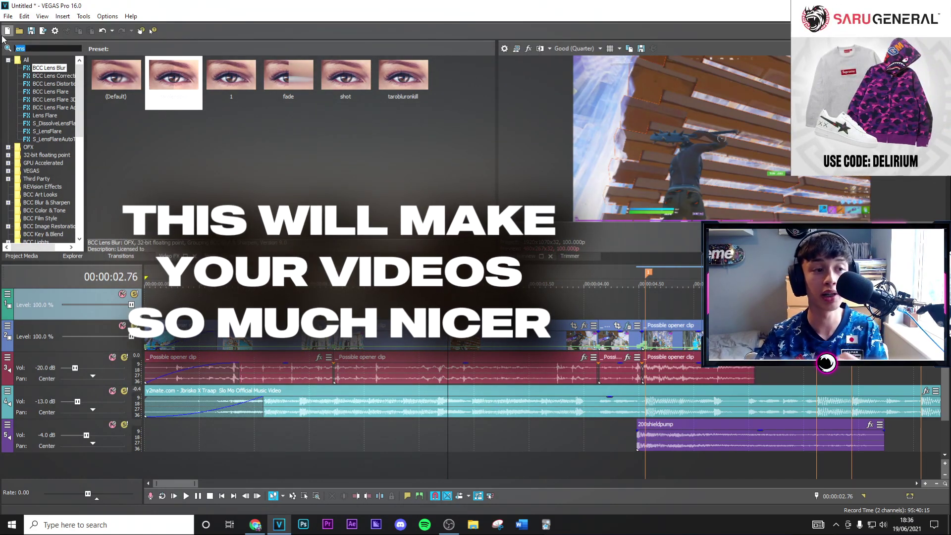
key(BackSpace)
text(huesat)
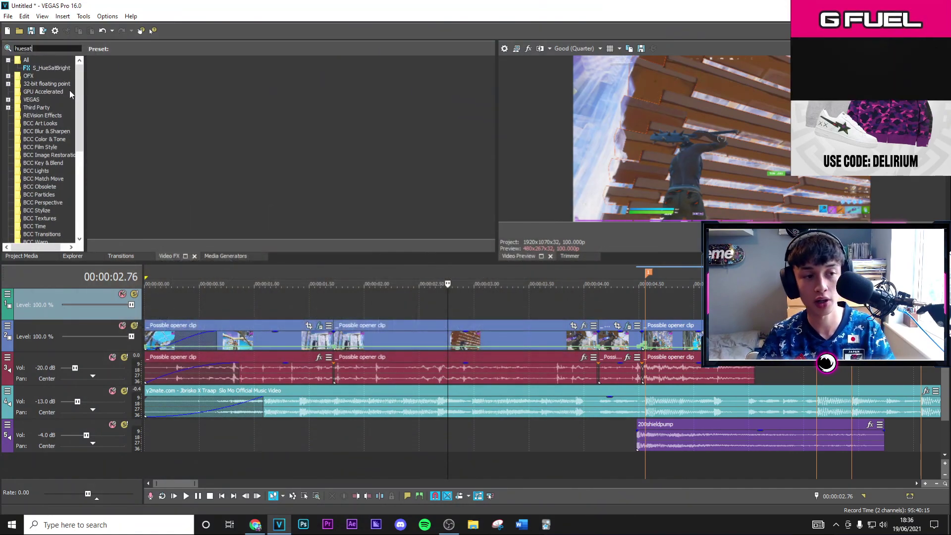
click(58, 68)
click(57, 67)
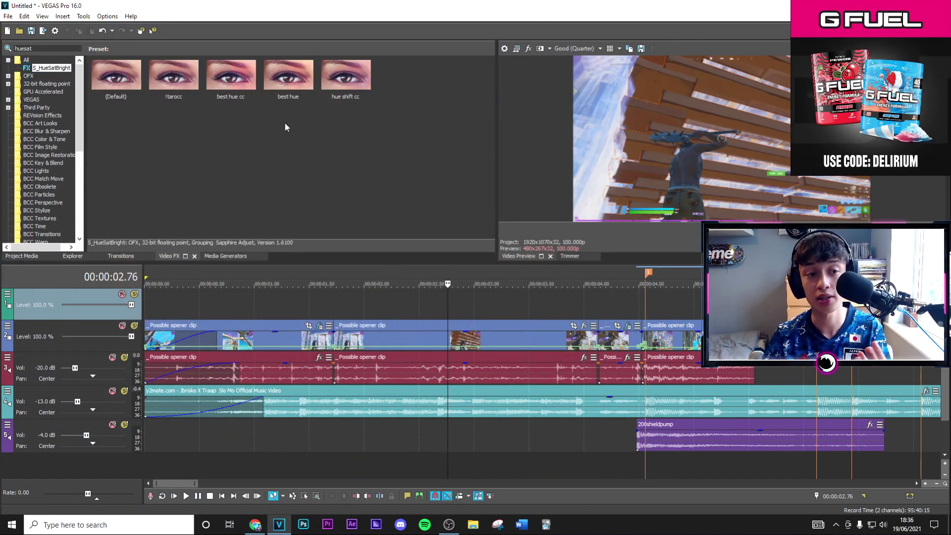
click(233, 84)
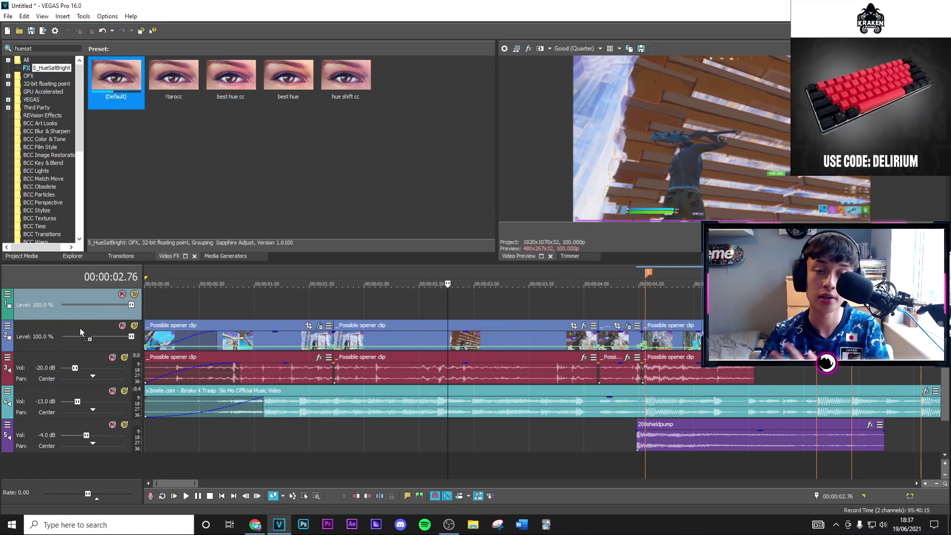
drag(78, 324, 79, 327)
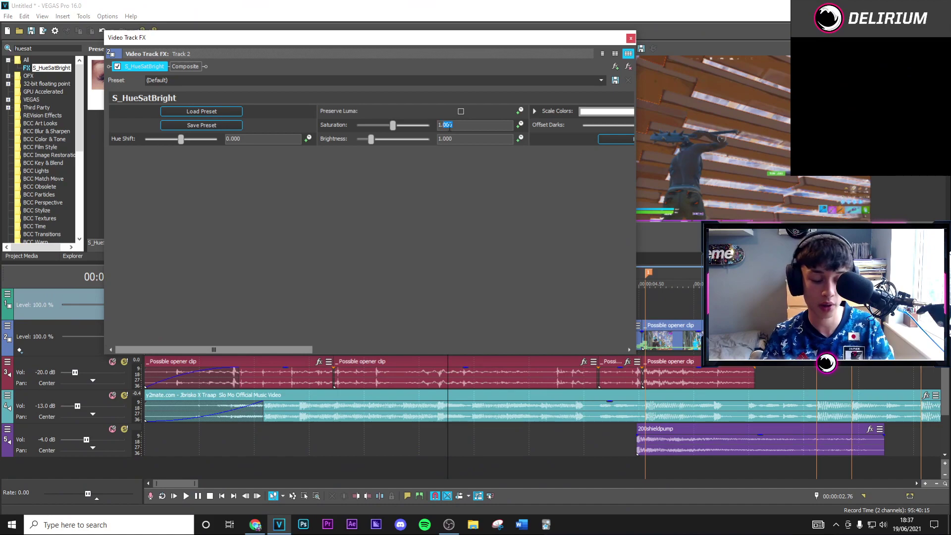
Step: Set the track effect's Saturation to 1.3 and Brightness to 1.05, and close the effect settings
key(Return)
drag(453, 141, 448, 145)
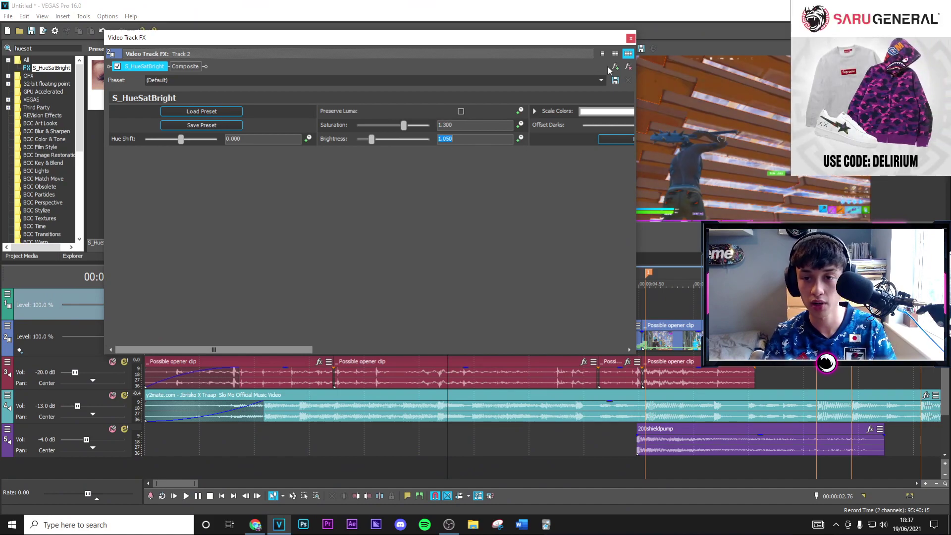
click(629, 39)
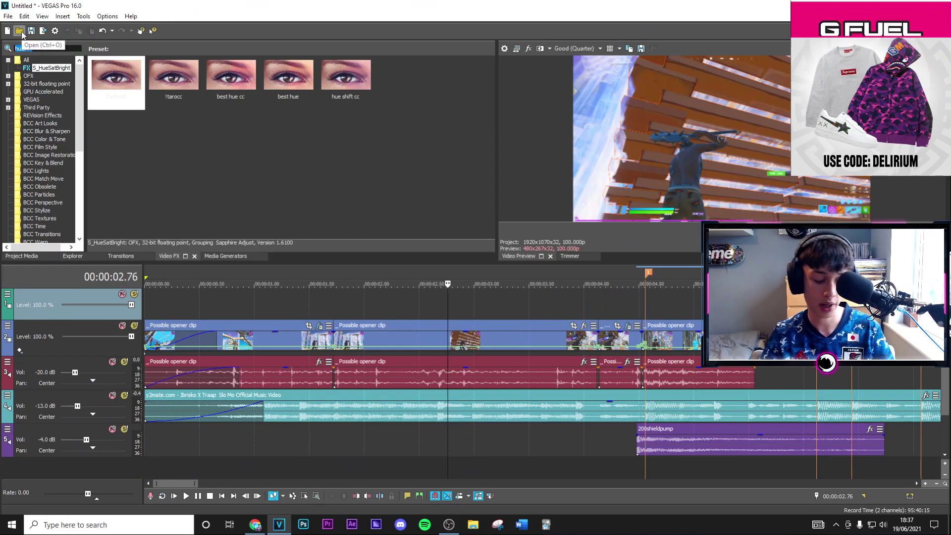
Step: Find RSMB among the video effects and apply its "fortnite settings GPU" preset to the gameplay video track
text(rsmb)
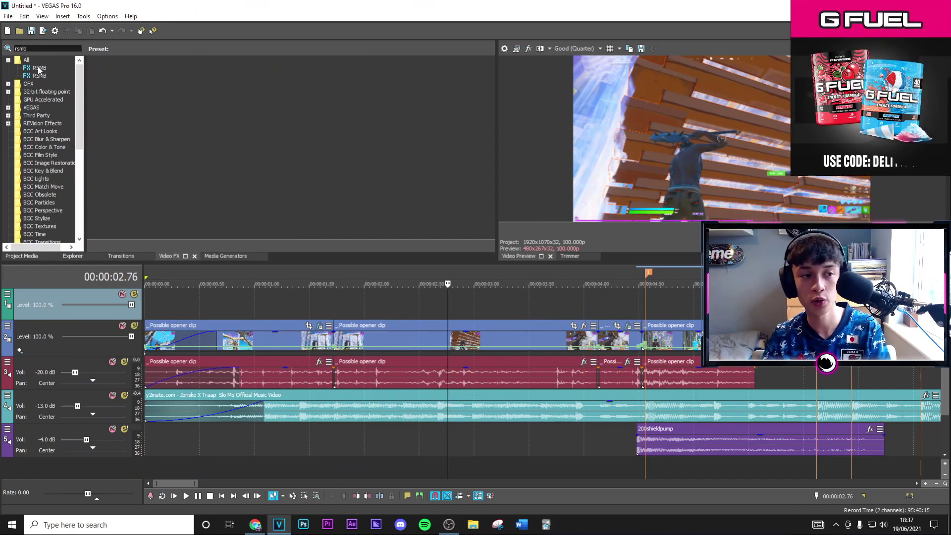
click(39, 75)
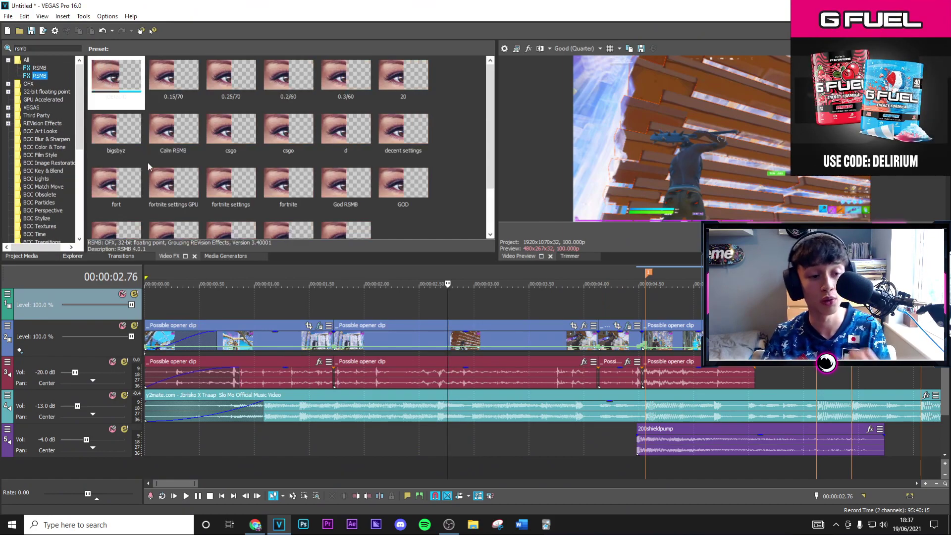
drag(290, 288, 67, 326)
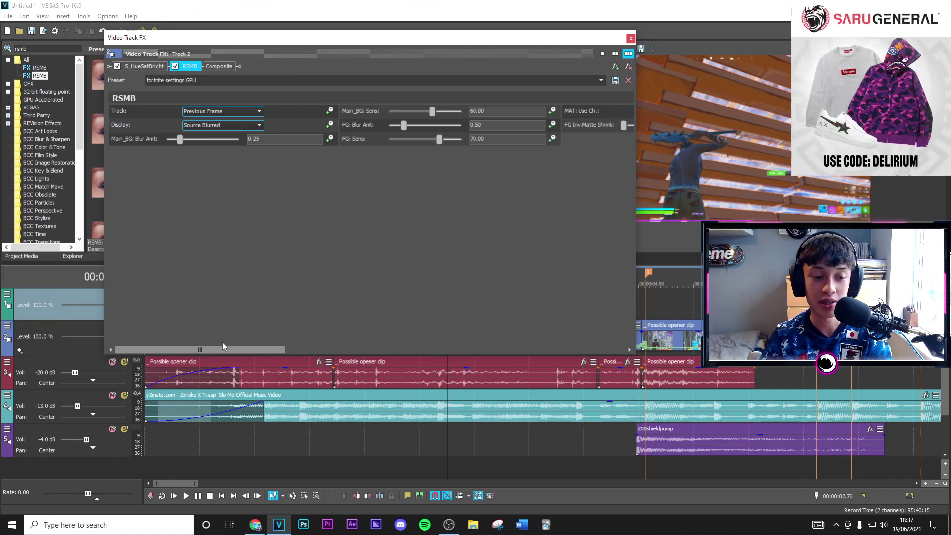
drag(227, 350, 166, 301)
click(631, 39)
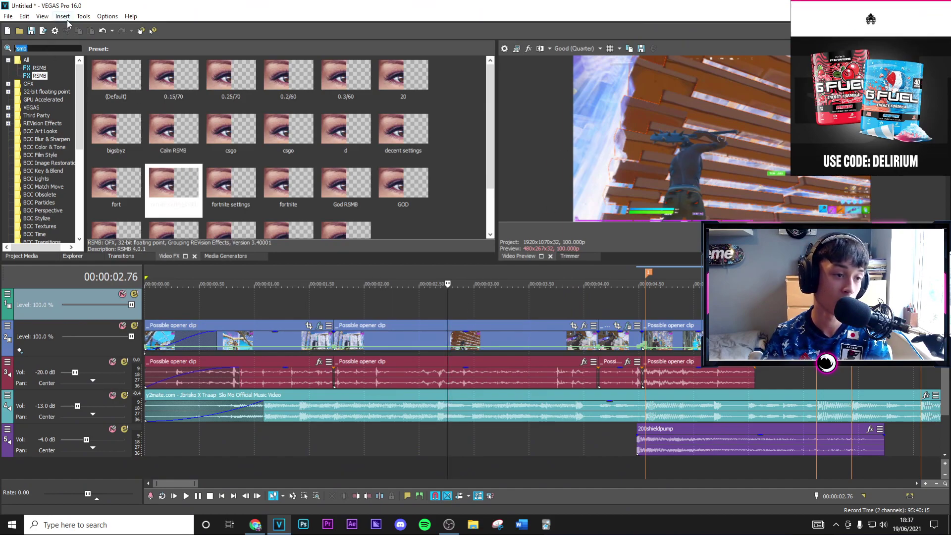
Step: Find VEGAS Sharpen among the video effects, apply its default preset to the gameplay video track and set the Amount to 0.15
text(sharpen)
scroll(38, 197, down, 5)
click(36, 140)
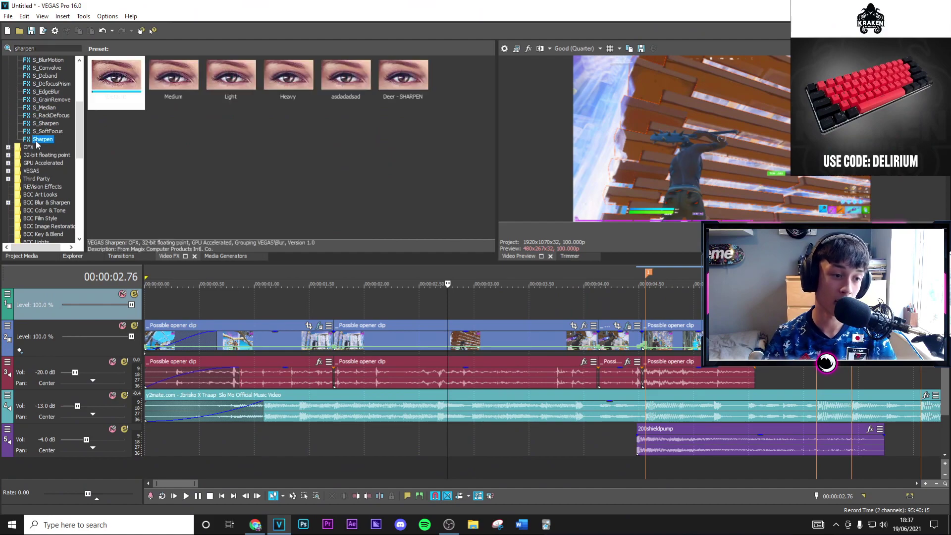
drag(131, 78, 224, 271)
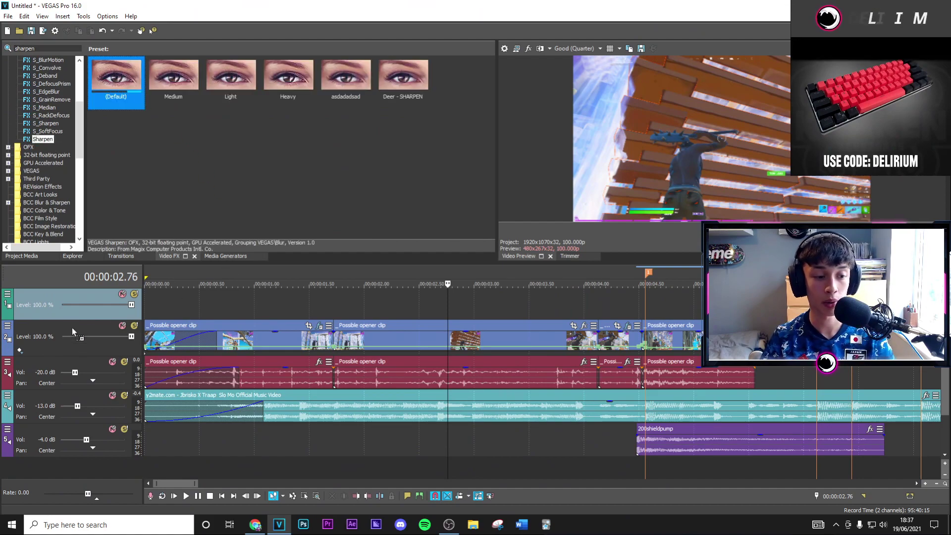
drag(73, 328, 72, 328)
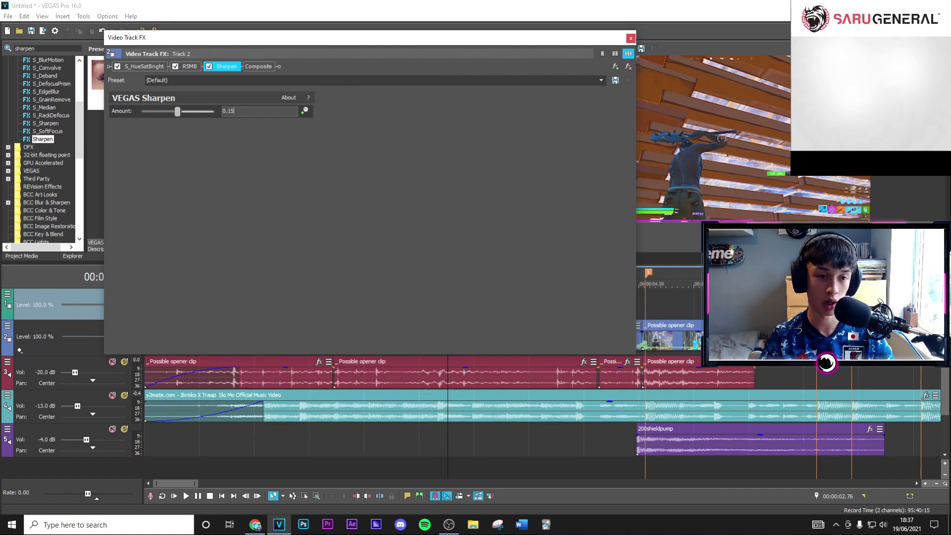
text(150)
key(Return)
click(630, 39)
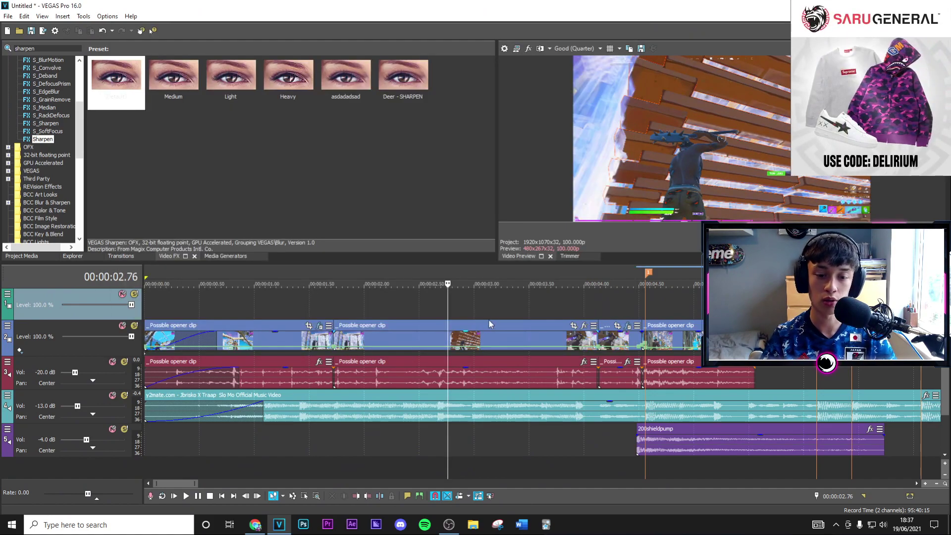
Step: Examine the opener clip frame by frame to check the look of the color, motion blur and sharpening effects
click(301, 313)
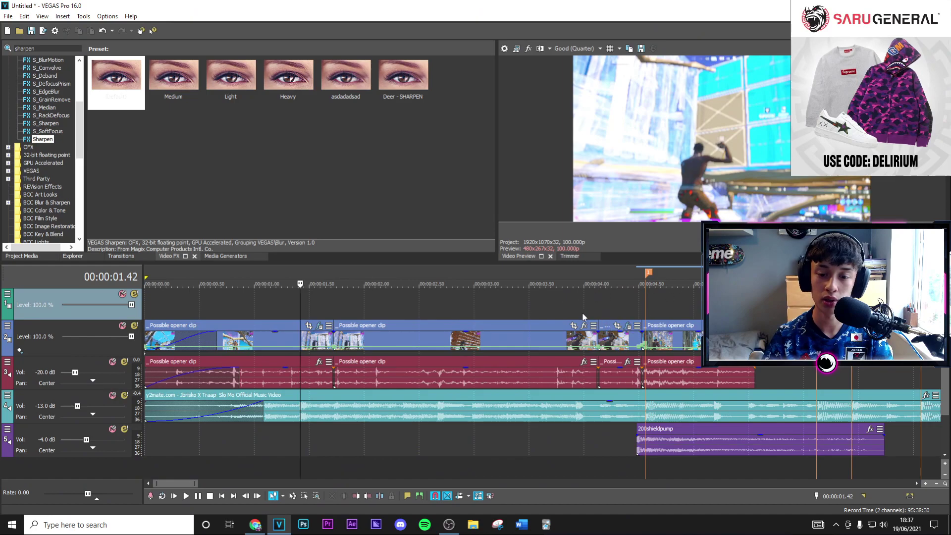
click(549, 301)
key(Left)
key(Left)
key(Left)
key(Left)
key(Left)
key(Left)
key(Left)
key(Left)
key(Left)
key(Left)
key(Left)
key(Left)
key(Left)
key(Left)
key(Left)
key(Left)
key(Left)
key(Left)
key(Left)
key(Left)
key(Left)
key(Left)
key(Left)
key(Left)
key(Left)
key(Left)
key(Left)
key(Left)
key(Left)
key(Left)
key(Left)
key(Left)
key(Left)
key(Left)
key(Left)
key(Left)
key(Left)
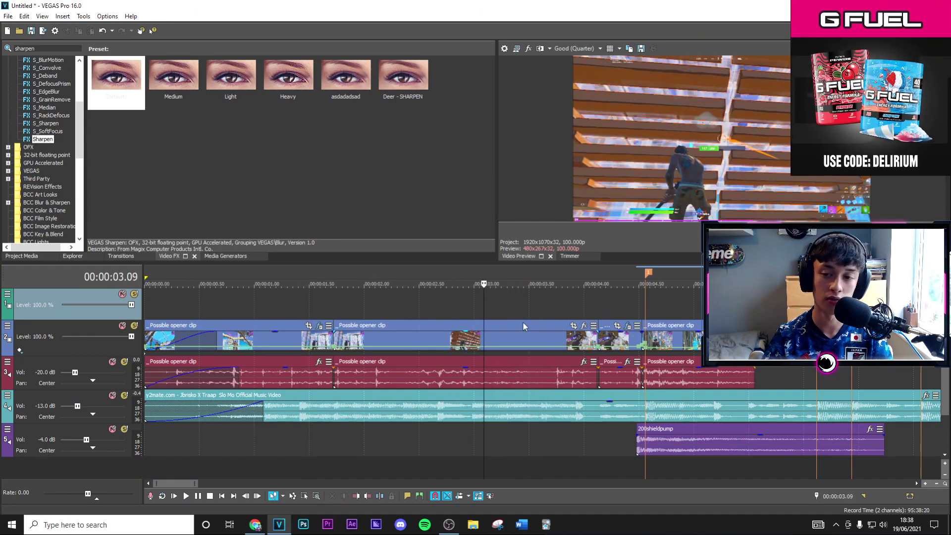
key(Left)
key(Left)
key(Left)
key(Left)
key(Left)
key(Left)
key(Left)
key(Left)
key(Left)
key(Left)
key(Left)
key(Left)
key(Left)
key(Left)
key(Left)
key(Left)
key(Left)
key(Left)
key(Left)
key(Left)
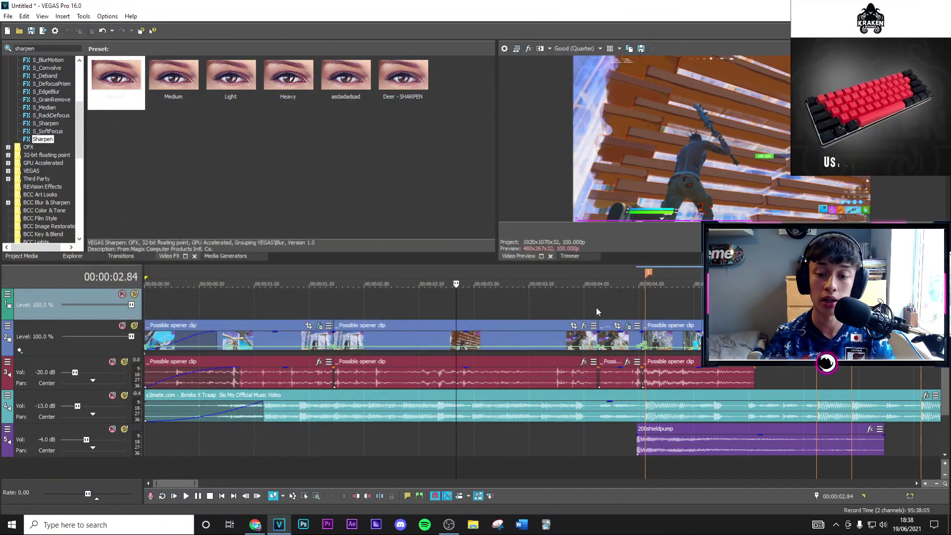
click(604, 304)
scroll(604, 305, up, 3)
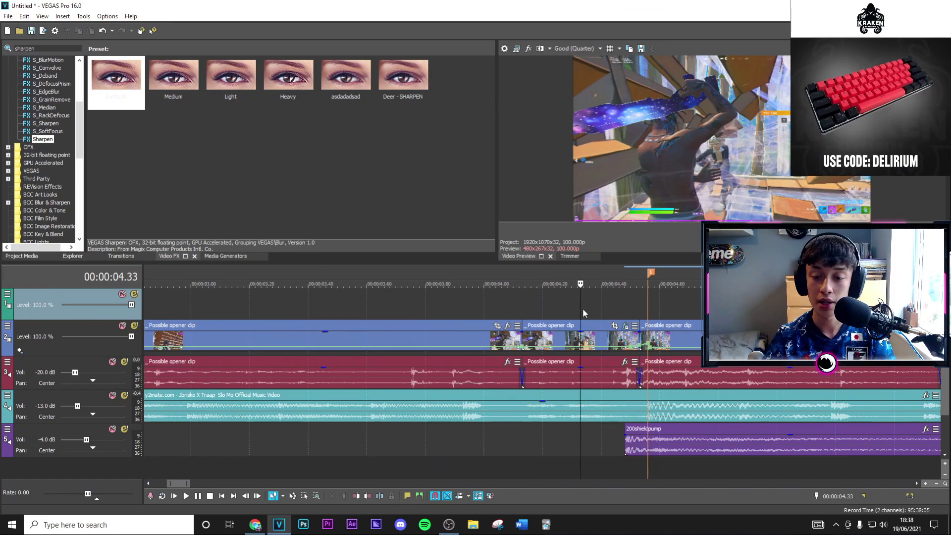
click(617, 302)
scroll(617, 302, down, 3)
click(618, 302)
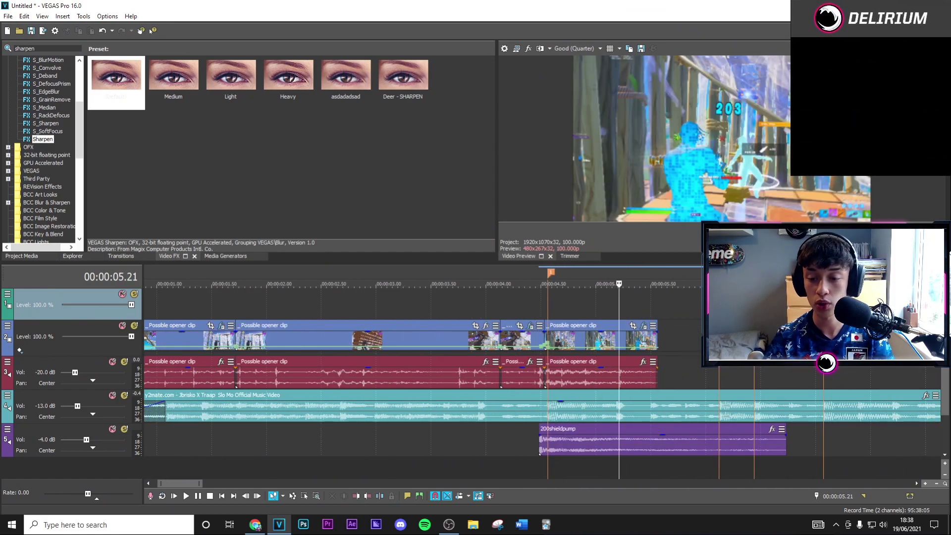
Step: Place prefire one pump.mp4 from the project media on the gameplay video track after the opener clip
click(714, 338)
click(25, 256)
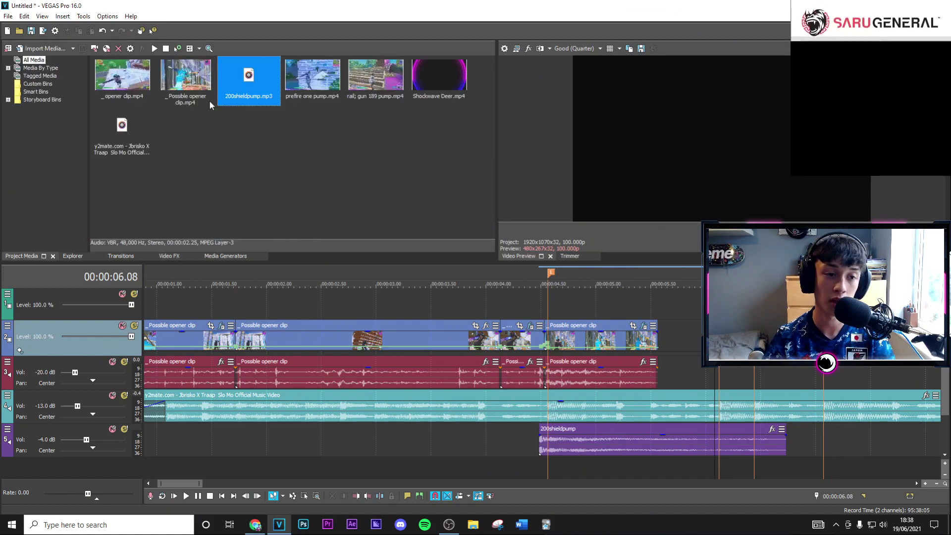
click(319, 83)
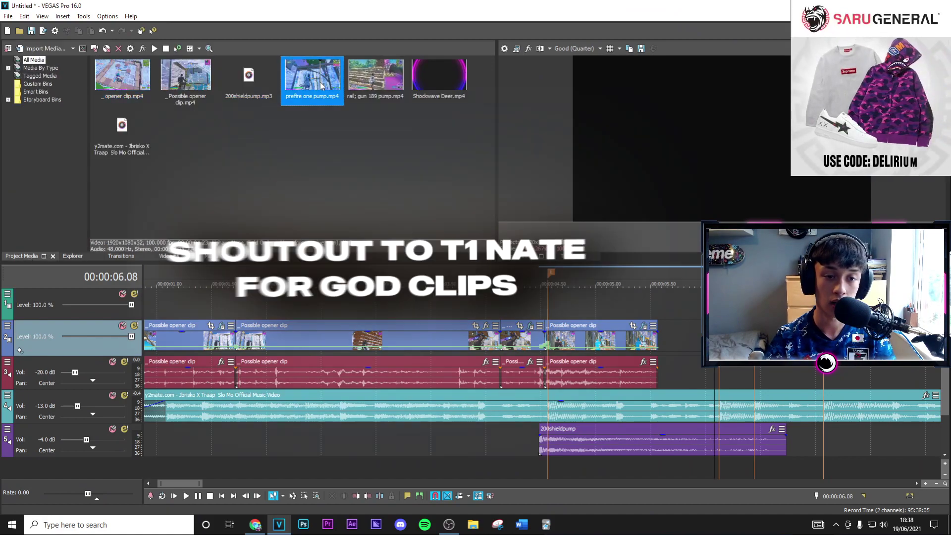
drag(315, 95, 677, 342)
Step: Split the prefire one pump clip at its shot frame, 00:00:08.96, and delete the part before it
scroll(663, 342, down, 4)
click(354, 308)
click(387, 312)
scroll(388, 312, up, 4)
key(Right)
key(Right)
key(Right)
key(Right)
key(Right)
key(Right)
key(Right)
key(Right)
key(Right)
key(Right)
key(Right)
key(Right)
key(Right)
key(Right)
key(Right)
scroll(554, 336, up, 1)
key(Left)
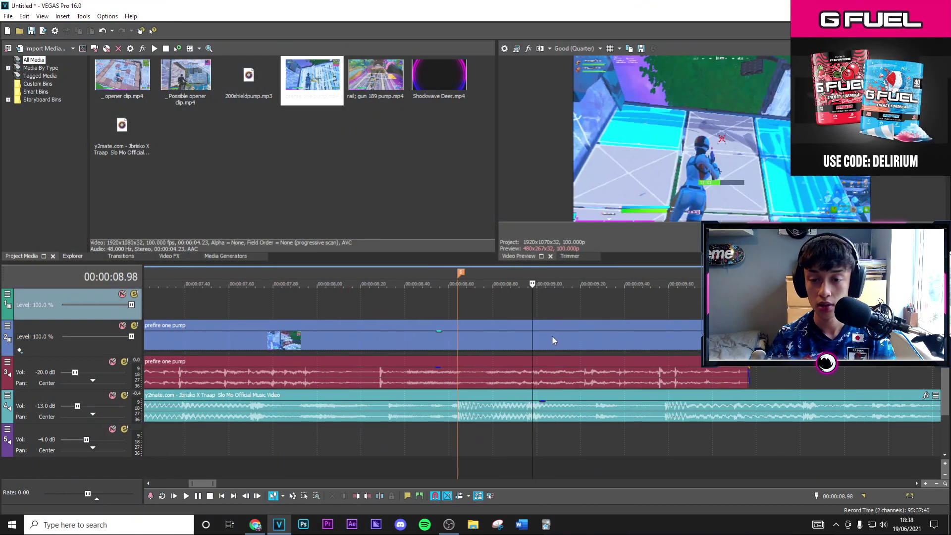
key(Left)
key(Left)
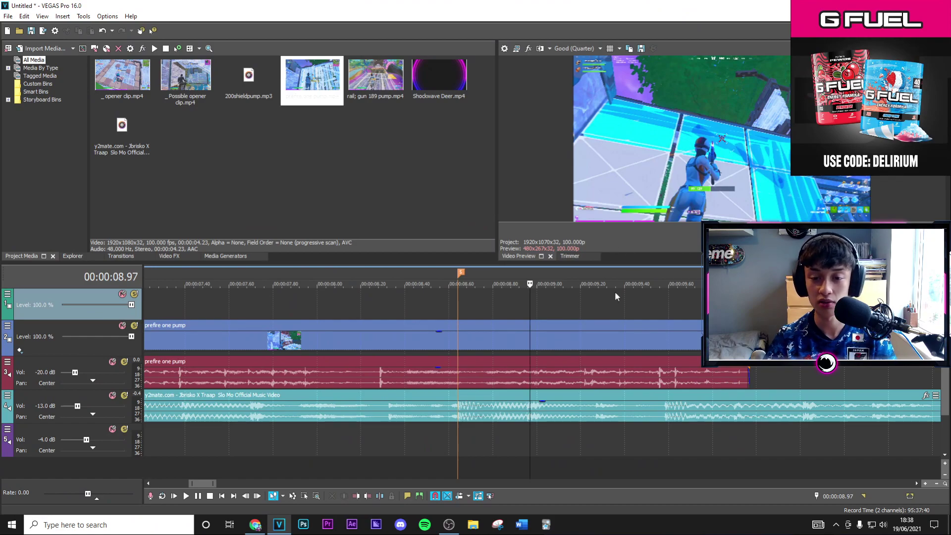
key(Left)
key(Left)
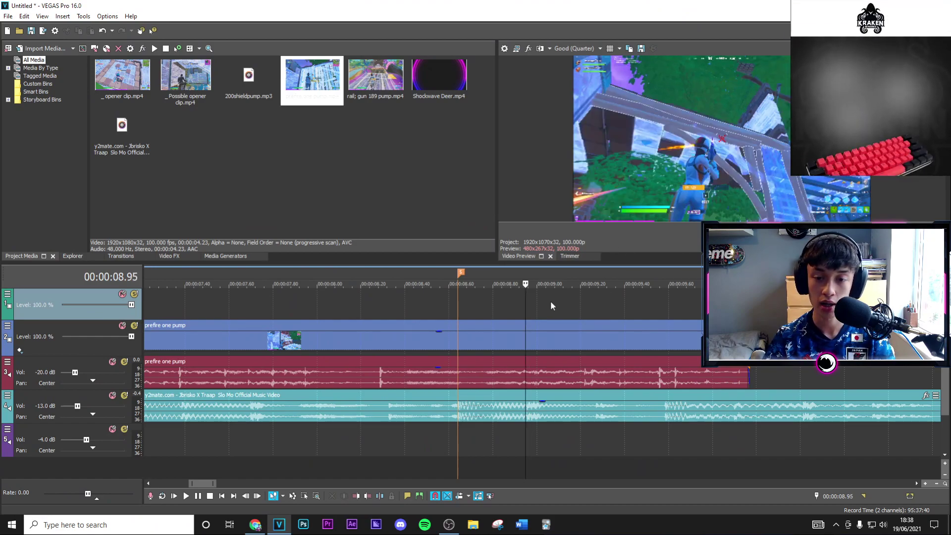
key(Right)
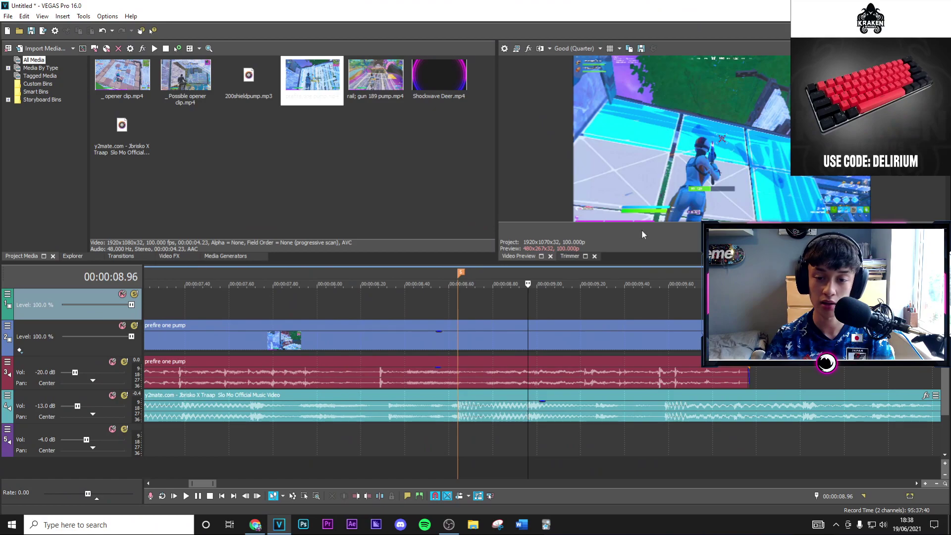
right_click(551, 344)
click(570, 302)
click(518, 346)
key(Delete)
scroll(519, 346, down, 4)
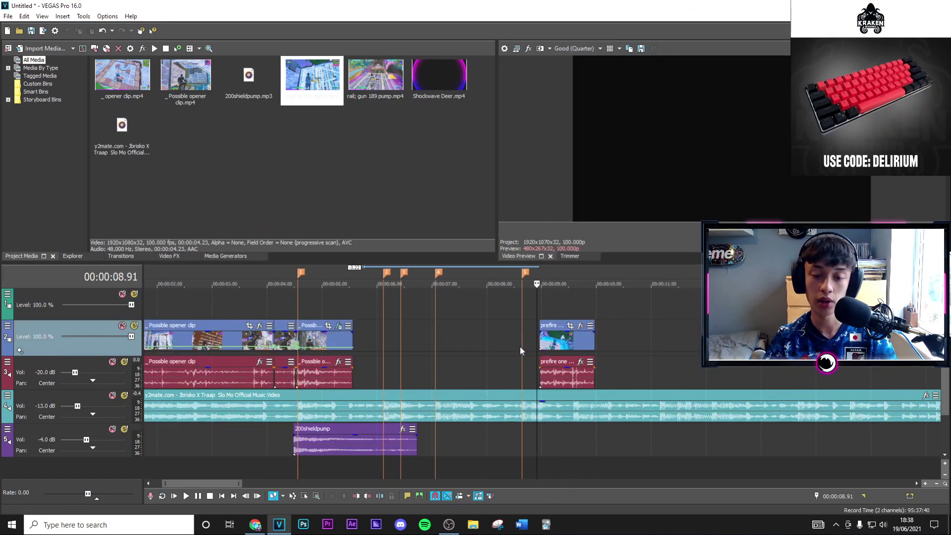
Step: Move the trimmed prefire clip to start at marker 2, and extend its start back to overlap the end of the opener clip
drag(544, 327, 389, 327)
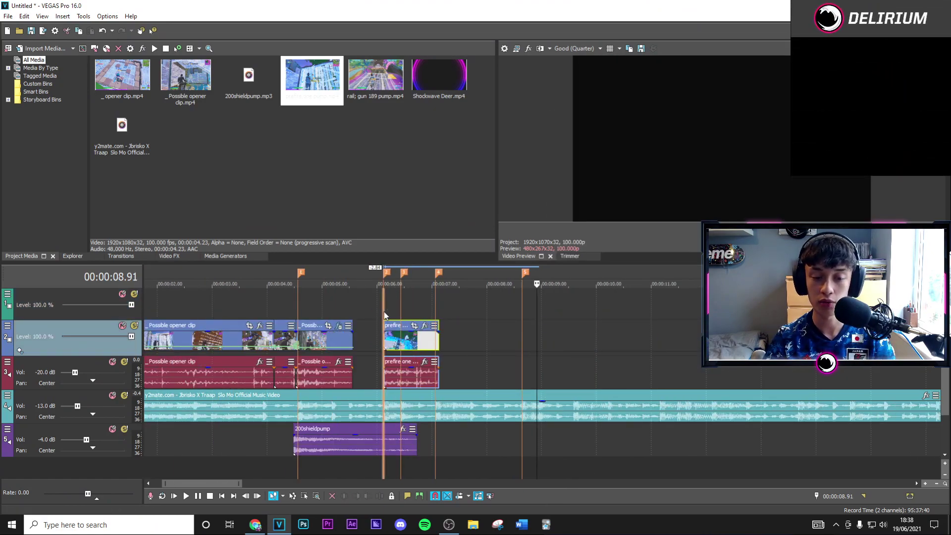
click(385, 314)
scroll(384, 314, up, 5)
drag(534, 342, 320, 354)
Step: Split the opener clip at 00:00:05.18, 20 frames before its overlap with the prefire clip begins
click(317, 310)
key(Right)
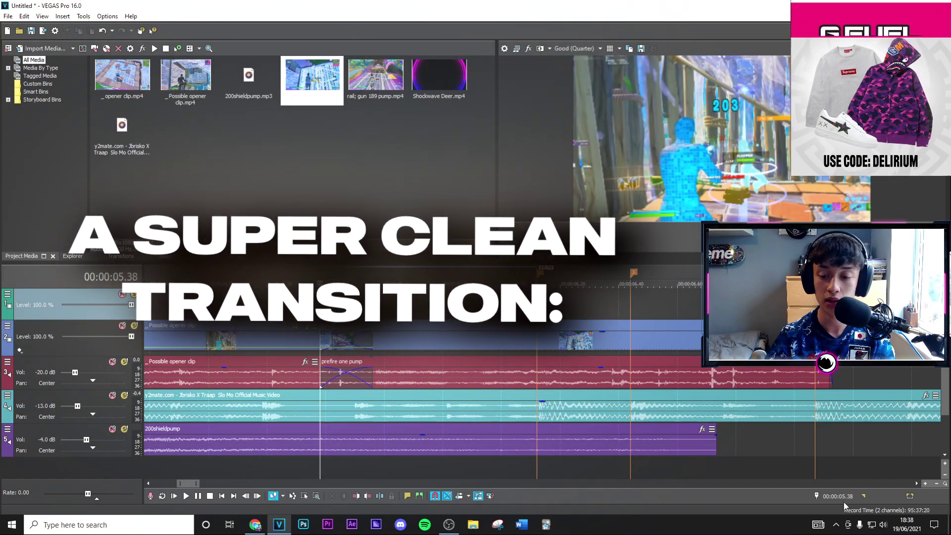
double_click(821, 497)
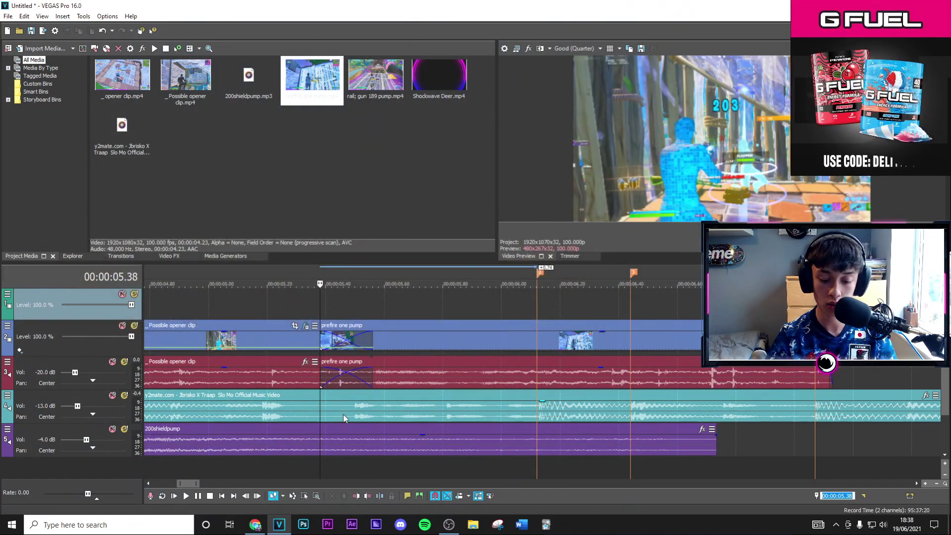
text(-20)
key(Return)
right_click(279, 338)
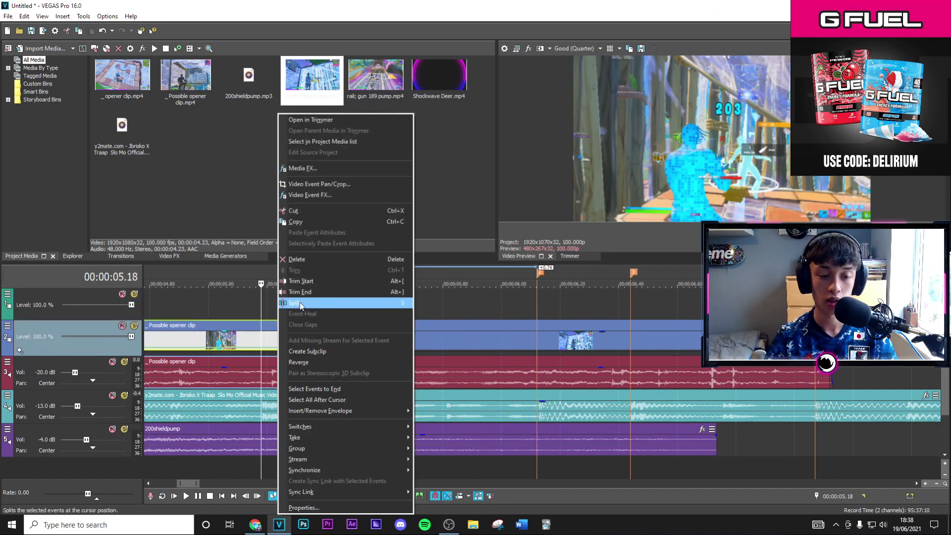
click(297, 304)
Step: Split the prefire one pump clip at 00:00:05.76, 20 frames after its overlap with the opener clip ends
click(322, 312)
scroll(368, 346, up, 1)
click(524, 341)
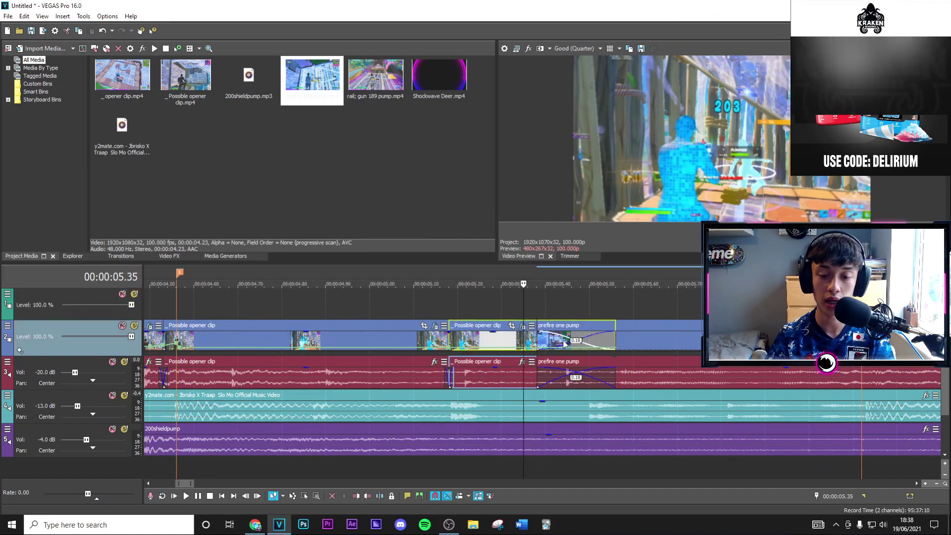
click(616, 311)
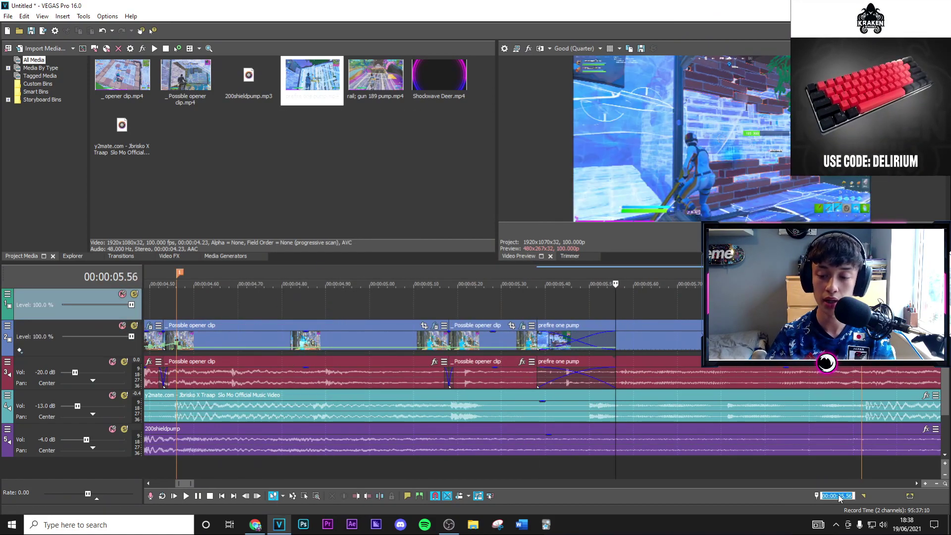
key(Return)
right_click(738, 339)
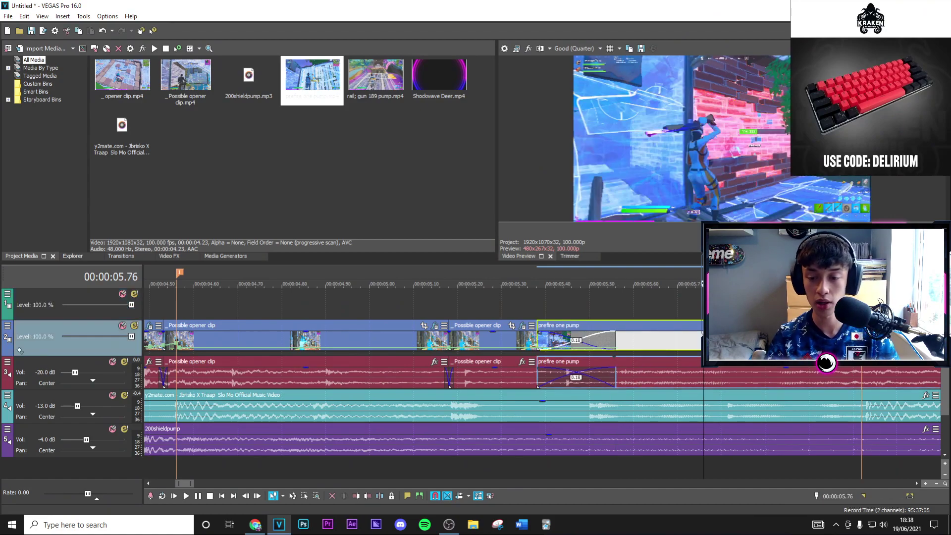
click(757, 304)
click(470, 304)
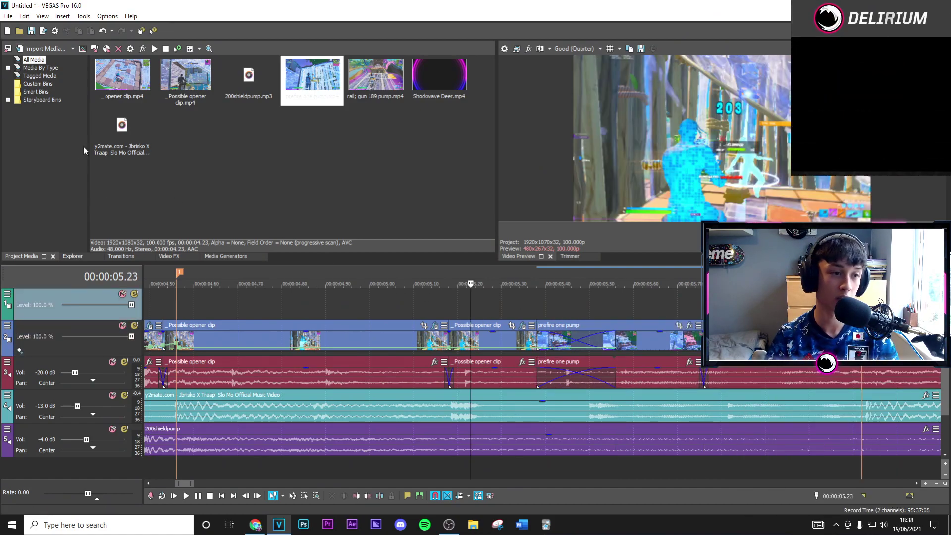
Step: Add BCC Temporal Blur to the opener clip's final segment, keyframing Amount from 0 at its start to 3 at its end
click(161, 256)
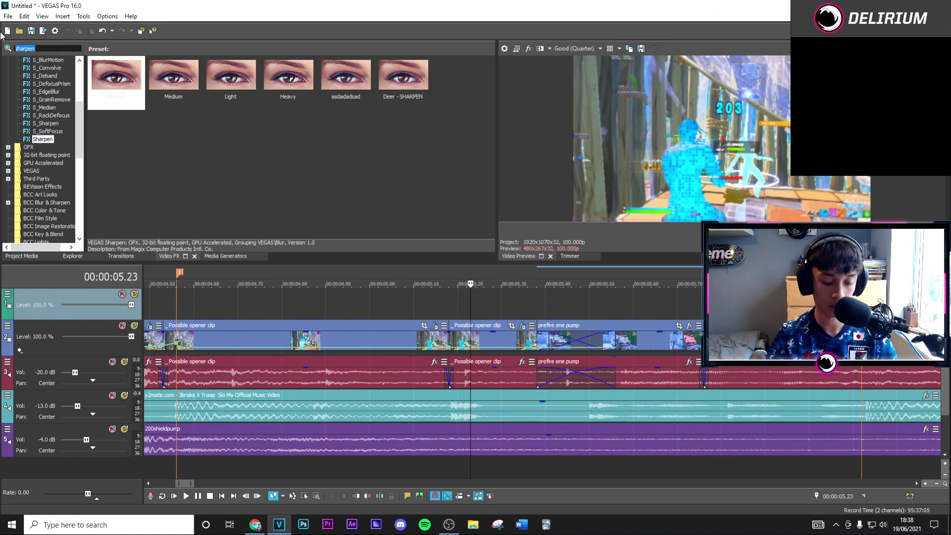
text(tempo)
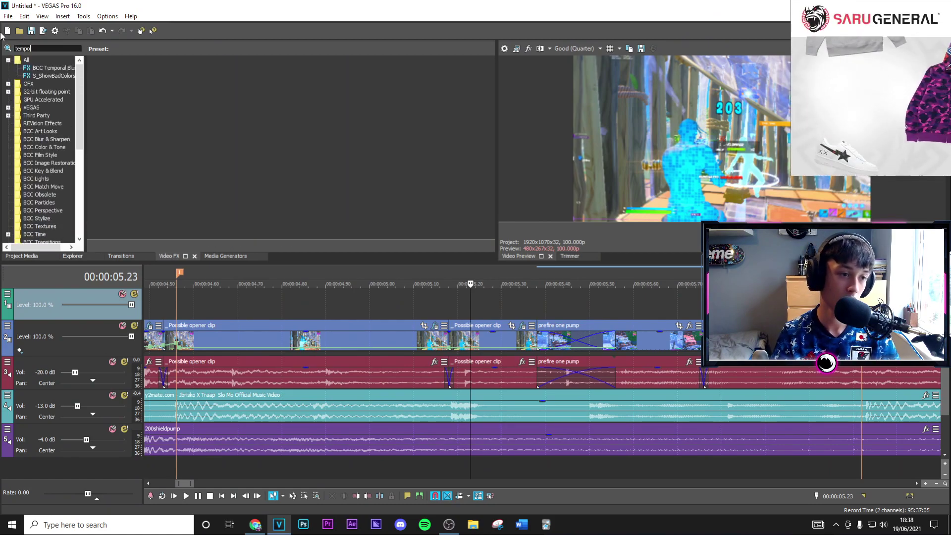
text(r)
click(65, 69)
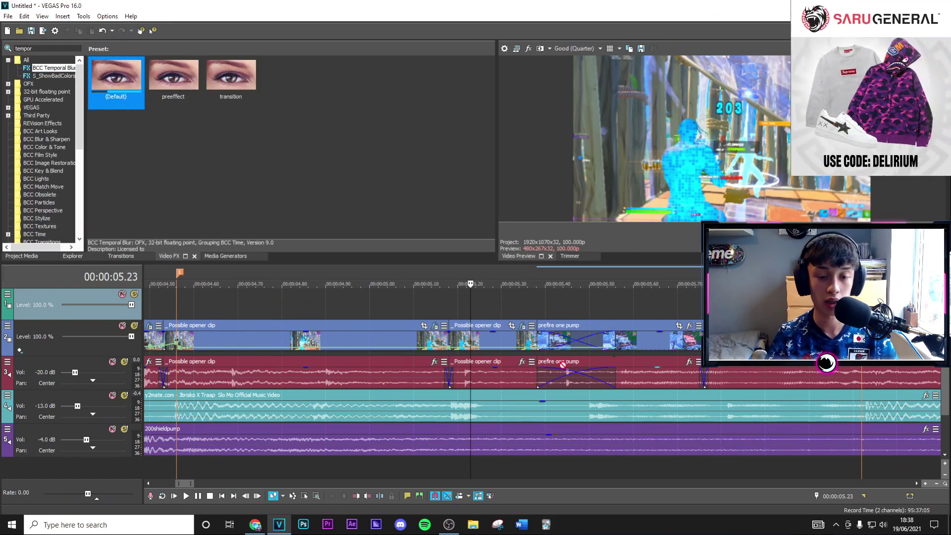
drag(488, 339, 488, 338)
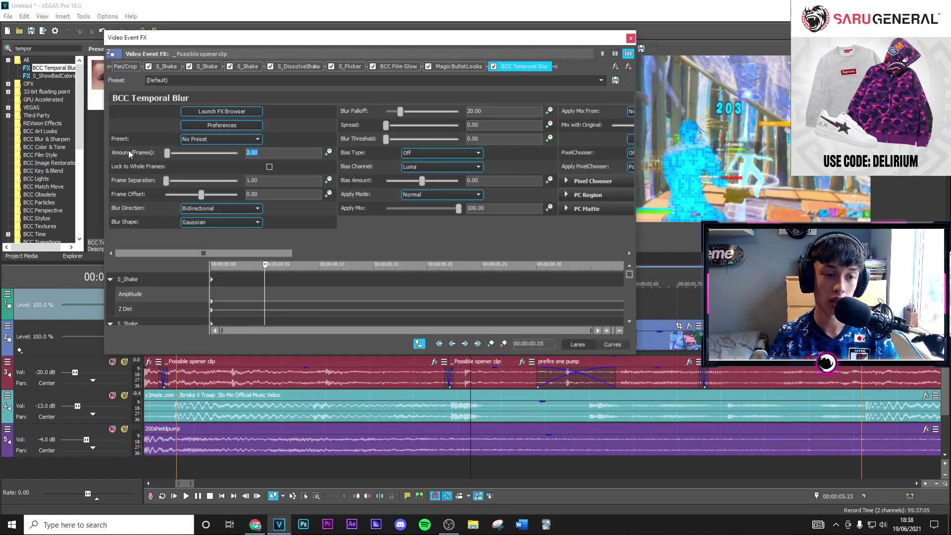
text(0)
key(Return)
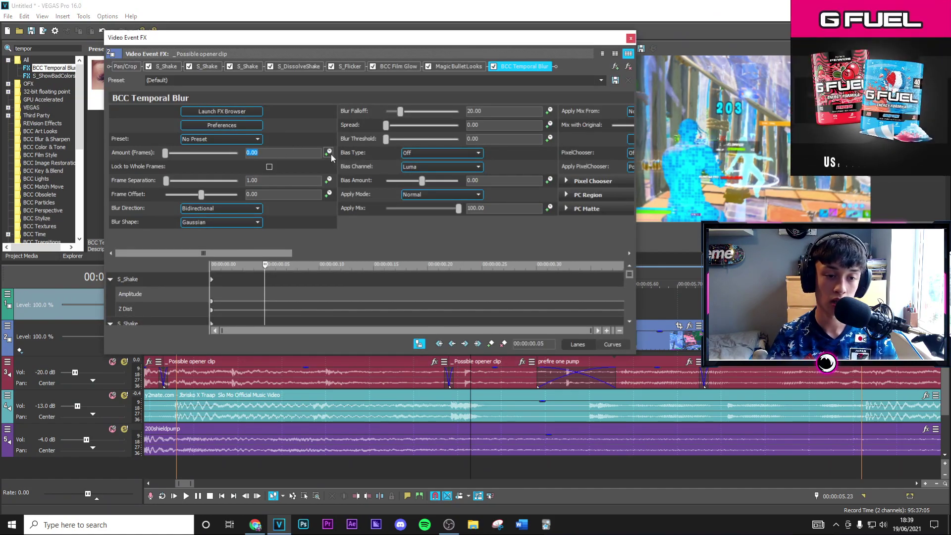
drag(261, 272, 625, 302)
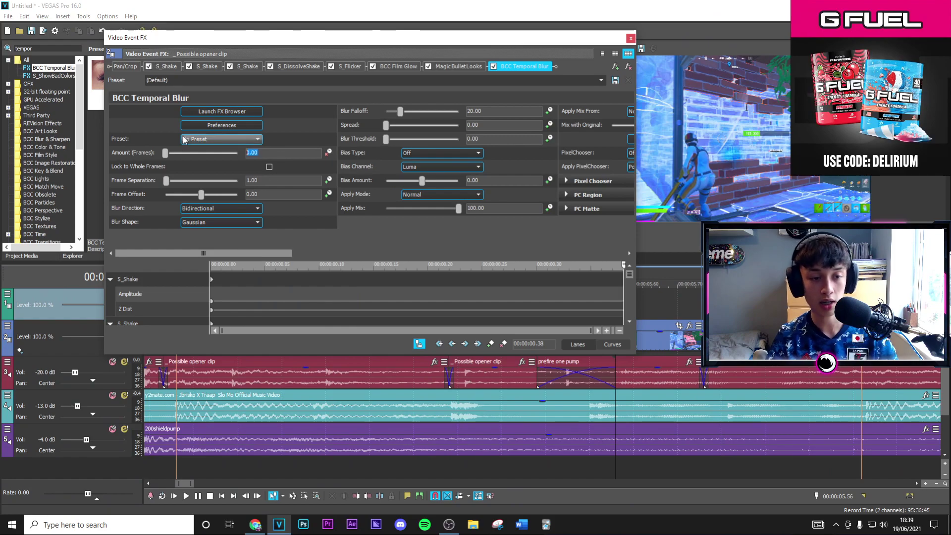
click(631, 39)
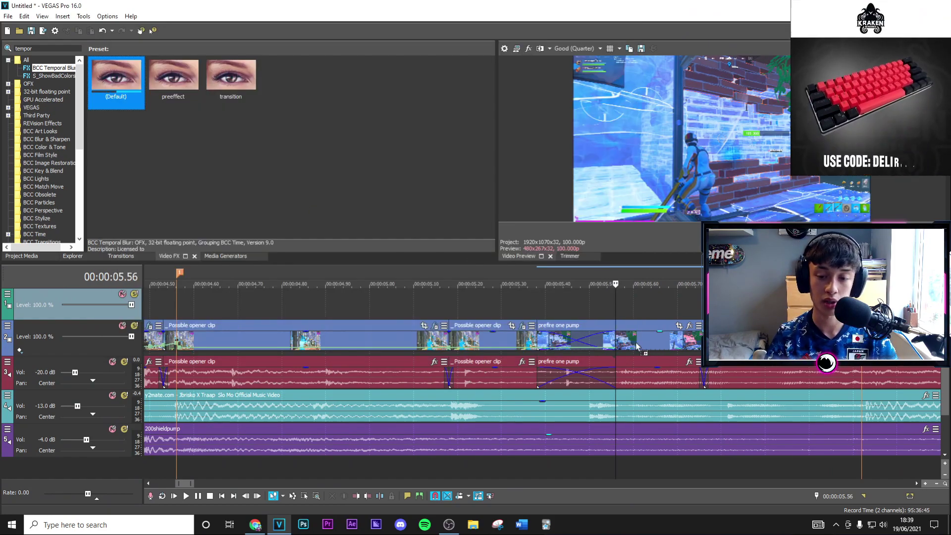
Step: Add BCC Temporal Blur to the first prefire one pump segment, keyframing Amount from 2.5 at its start to 0 at its end
drag(637, 347, 637, 347)
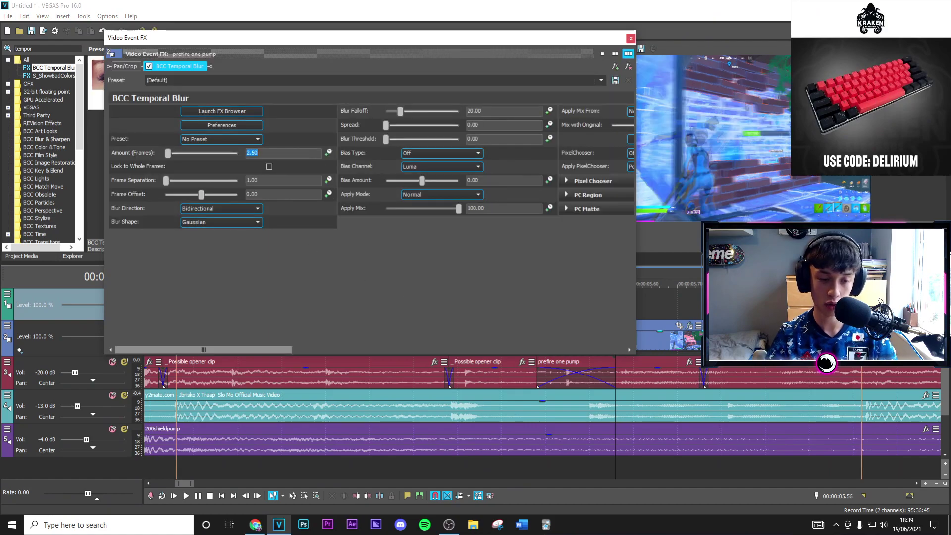
click(329, 152)
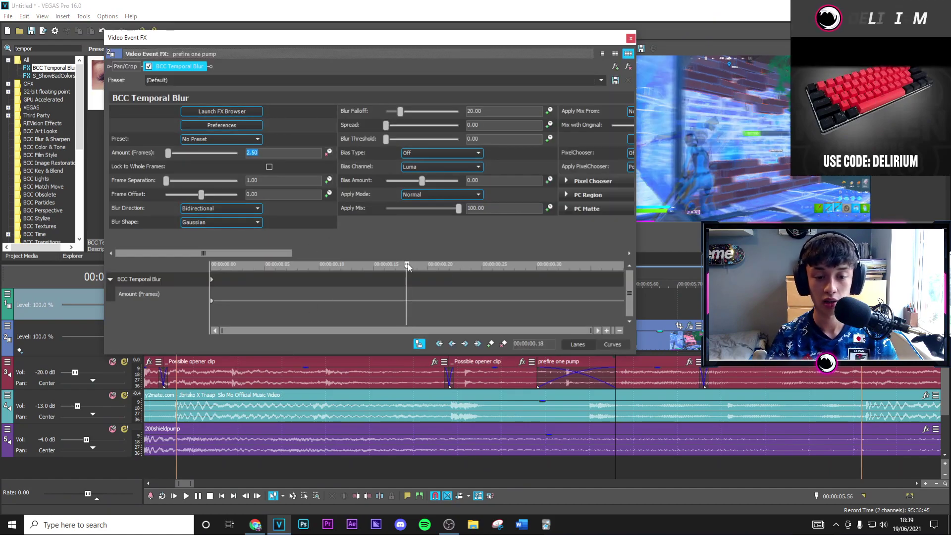
drag(408, 266, 625, 266)
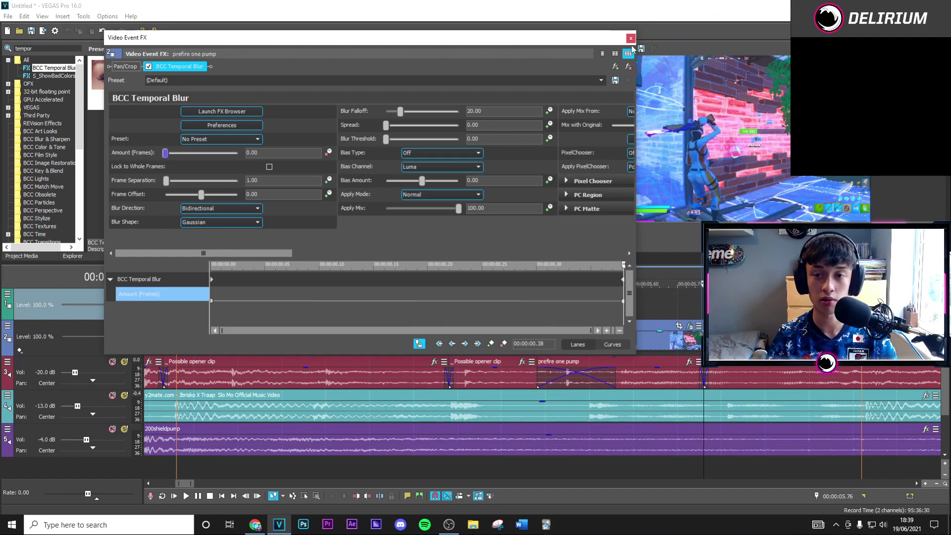
click(631, 39)
Step: Step frame by frame through the first prefire segment to review its fading blur
key(Right)
key(Right)
key(Right)
key(Right)
key(Right)
key(Right)
key(Right)
key(Right)
key(Right)
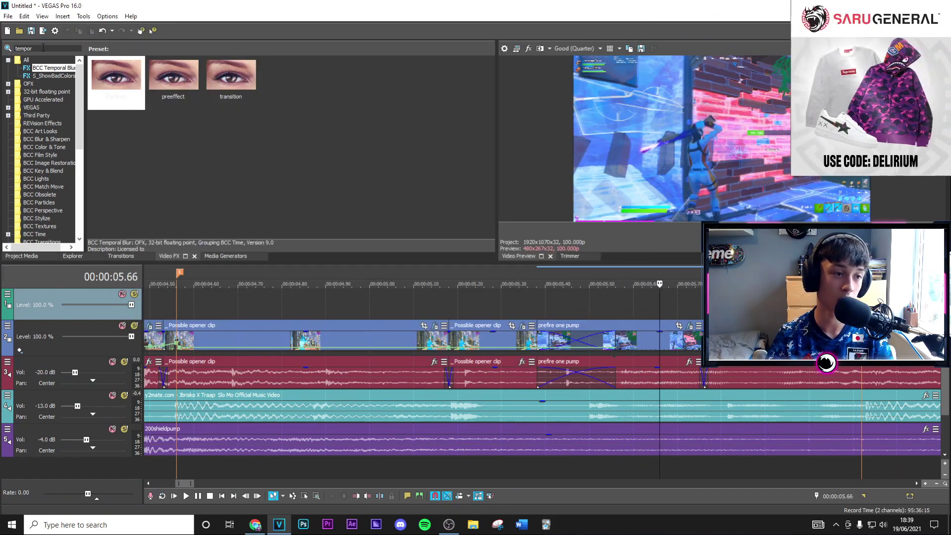
Step: Add S_HueSatBright to both transition segments, keyframing saturation down to 0 at the opener's end and up from 0 at the prefire segment's start
text(huesat)
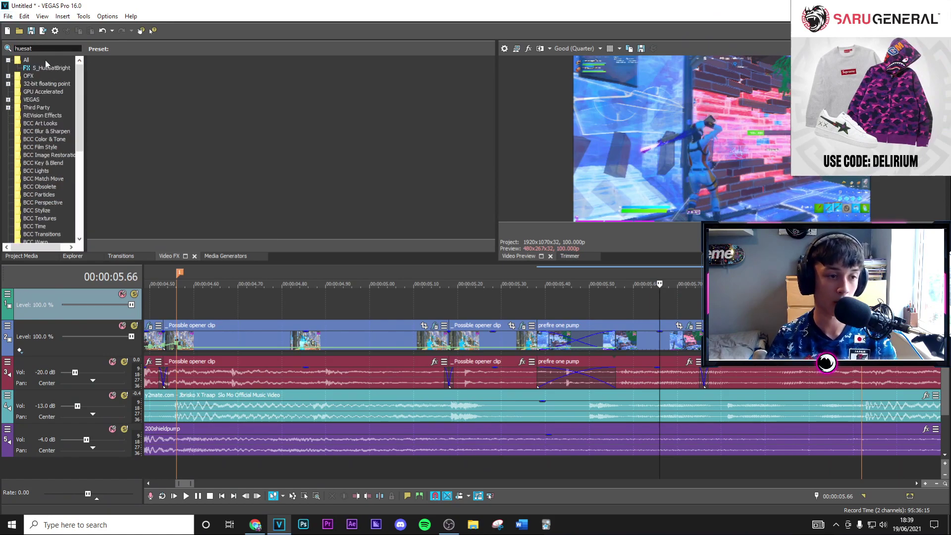
click(46, 66)
drag(112, 79, 510, 334)
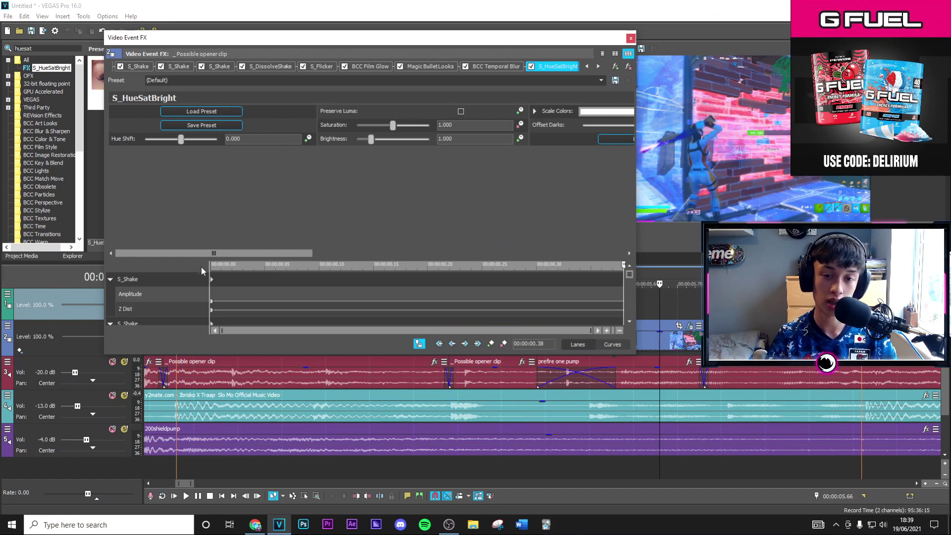
drag(465, 123, 280, 127)
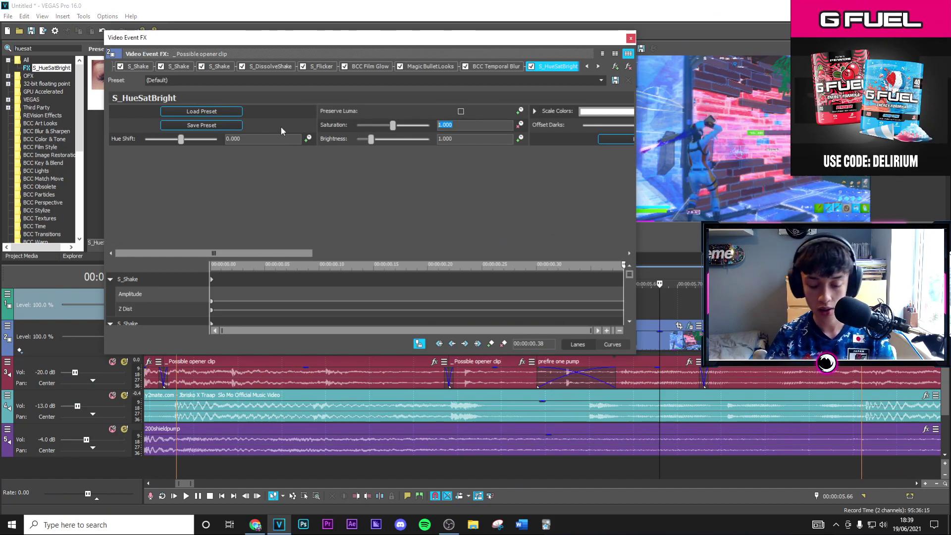
text(0)
key(Return)
click(630, 38)
drag(123, 87, 570, 337)
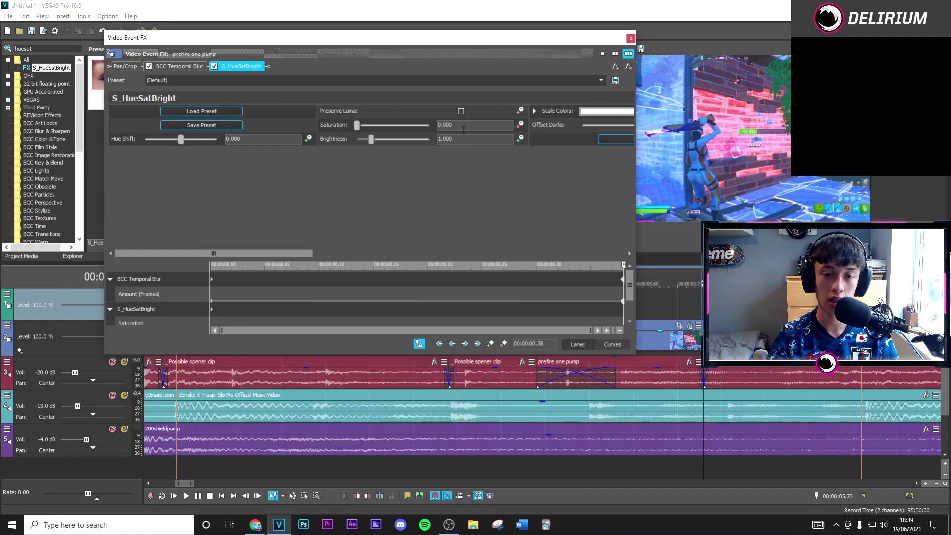
click(631, 38)
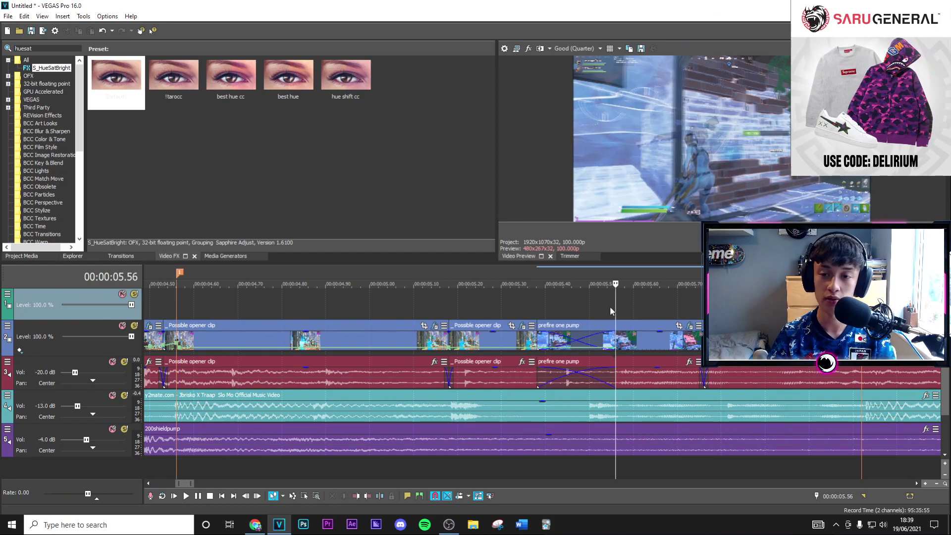
Step: Set the Temporal Blur Amount to 3.5 at the end keyframe of the opener clip's final segment
click(518, 310)
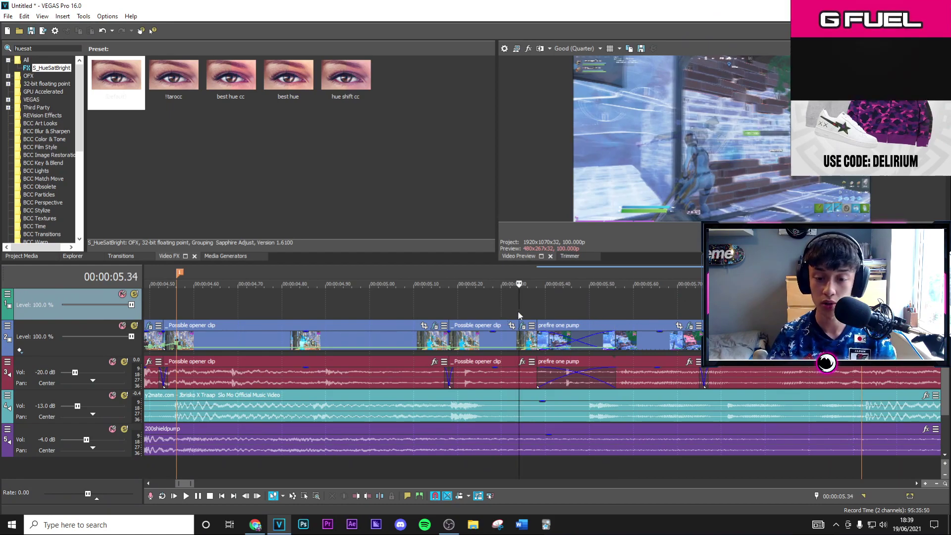
click(522, 325)
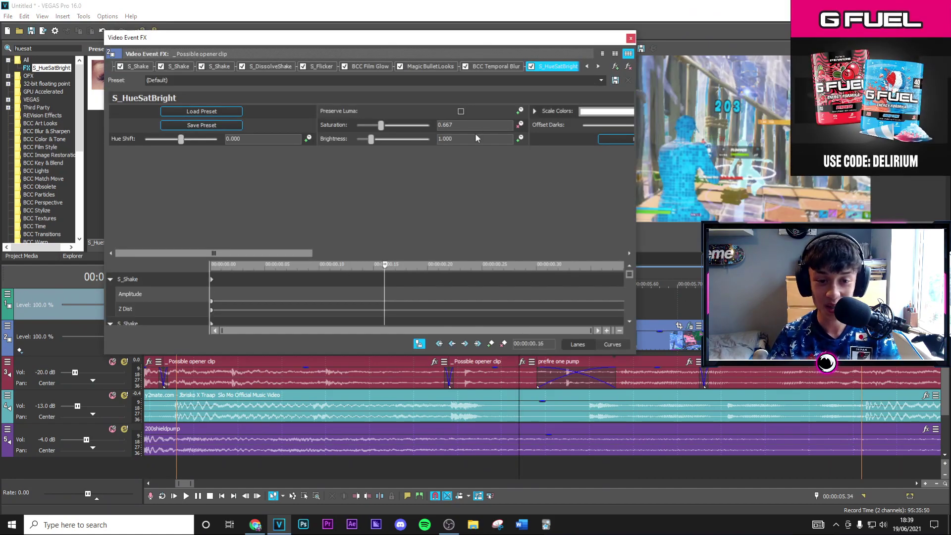
click(509, 66)
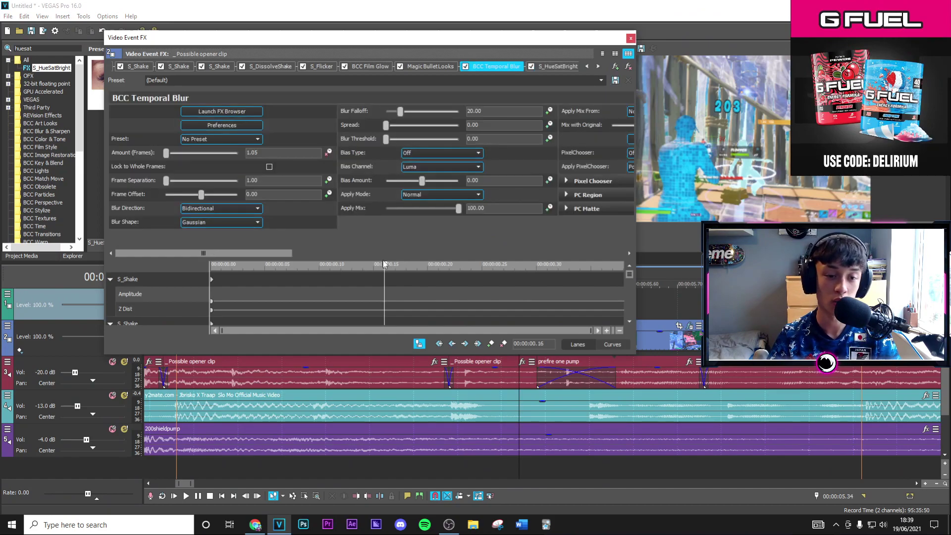
drag(386, 268, 623, 265)
click(282, 152)
text(3.5)
key(Return)
click(630, 38)
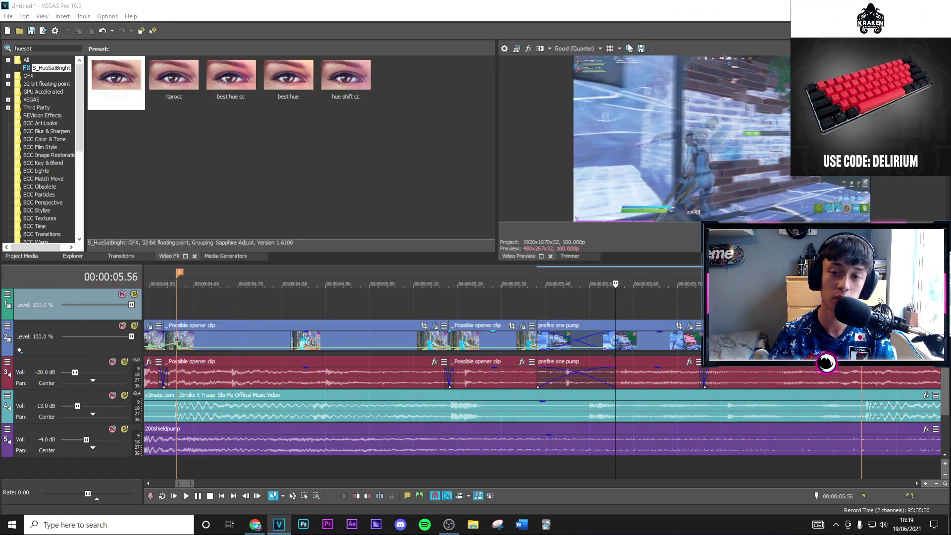
Step: Open the Temporal Blur settings of the first prefire segment at its starting keyframe
click(655, 306)
click(690, 326)
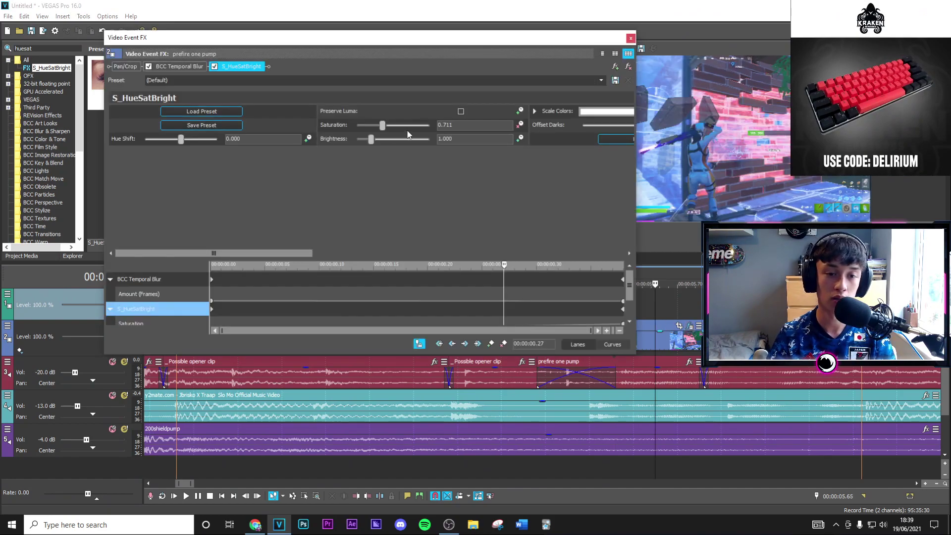
click(171, 69)
drag(504, 268, 210, 266)
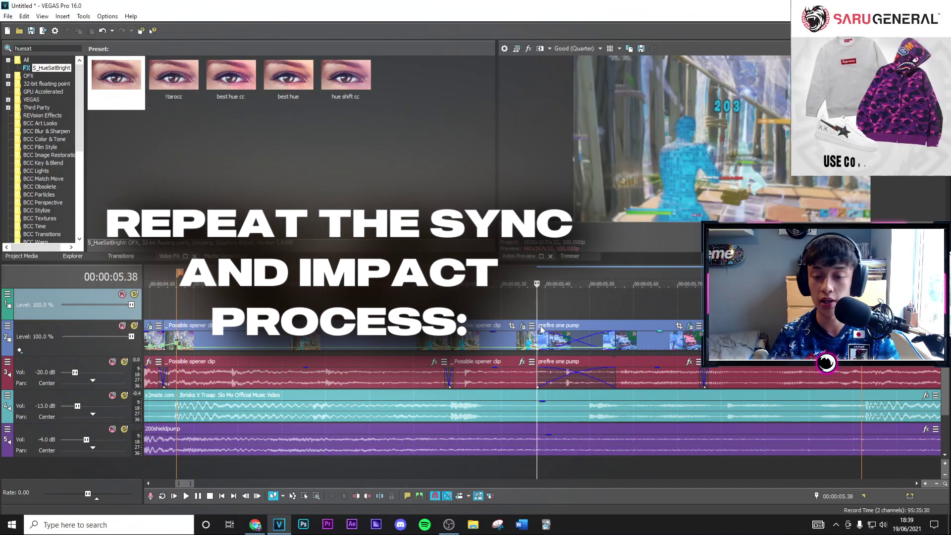
Step: Step through the overlap between the opener and prefire clips to check the blur and desaturation of the transition
key(Right)
key(Right)
key(Right)
key(Right)
key(Right)
key(Right)
key(Right)
key(Right)
key(Right)
key(Right)
key(Right)
key(Right)
key(Right)
key(Right)
key(Right)
key(Right)
key(Right)
key(Right)
key(Right)
key(Right)
scroll(590, 352, down, 2)
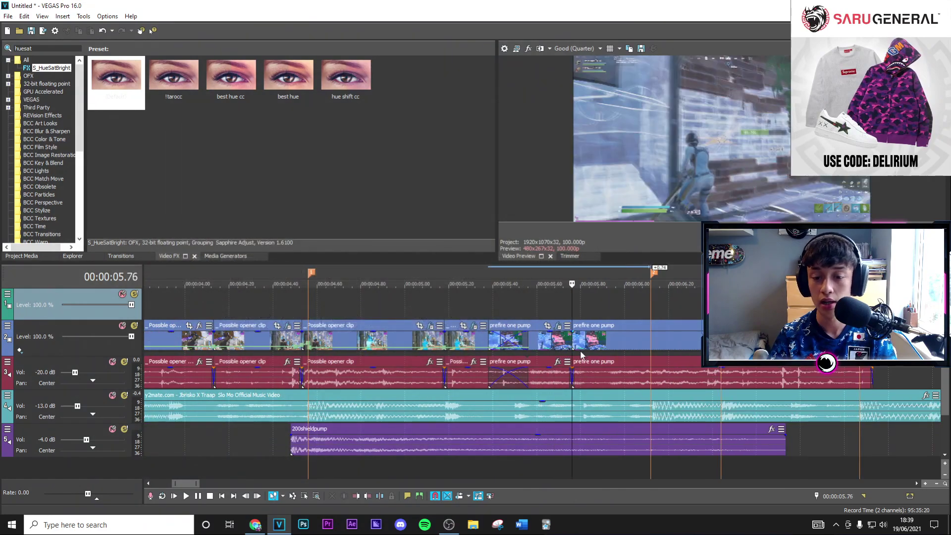
Step: Step through the second prefire segment past marker 2 to examine the footage around that beat
key(Right)
key(Right)
key(Right)
key(Right)
key(Right)
key(Right)
key(Right)
key(Right)
key(Right)
key(Right)
key(Right)
key(Right)
key(Right)
key(Right)
key(Right)
key(Right)
key(Right)
key(Right)
key(Right)
key(Right)
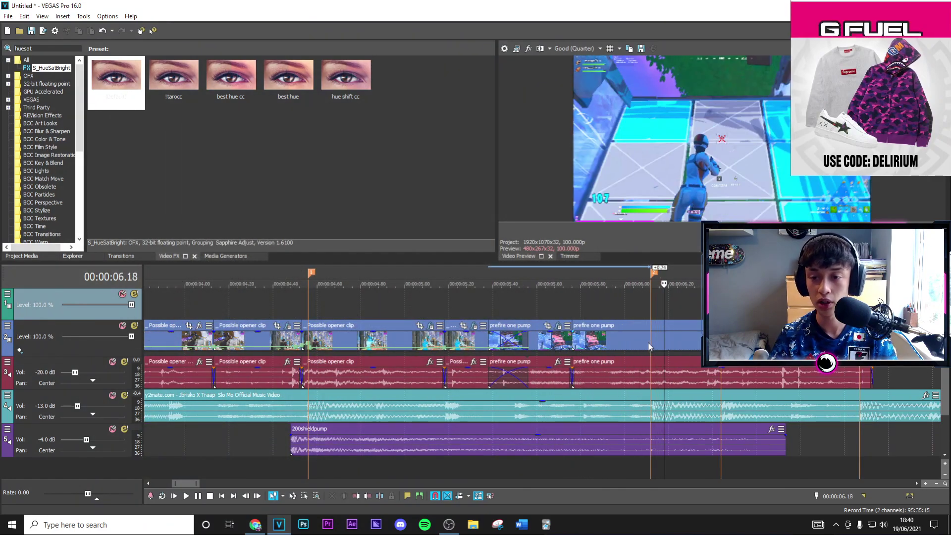
Step: Insert a velocity envelope on the second prefire segment and raise its speed with a point at marker 2, 00:00:06.12
click(647, 342)
scroll(648, 342, up, 3)
right_click(564, 342)
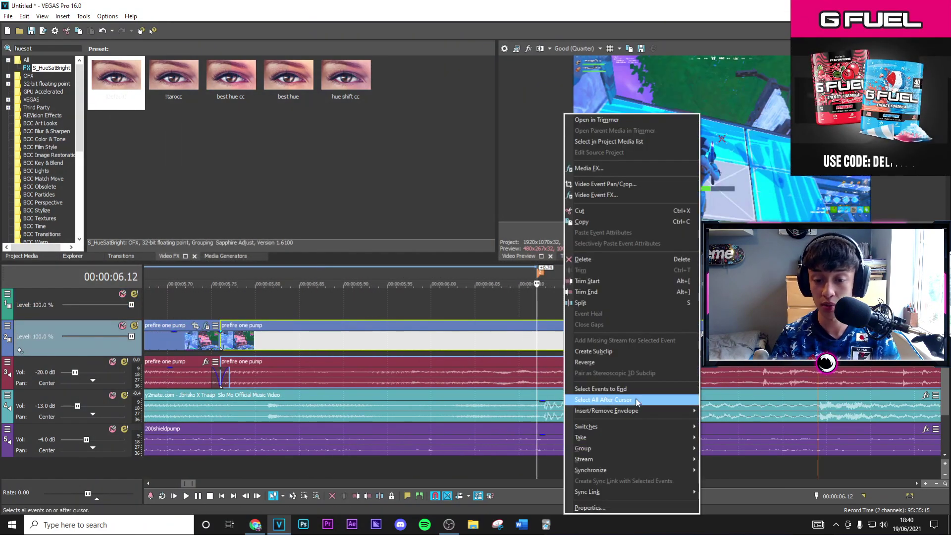
click(704, 413)
scroll(508, 348, up, 5)
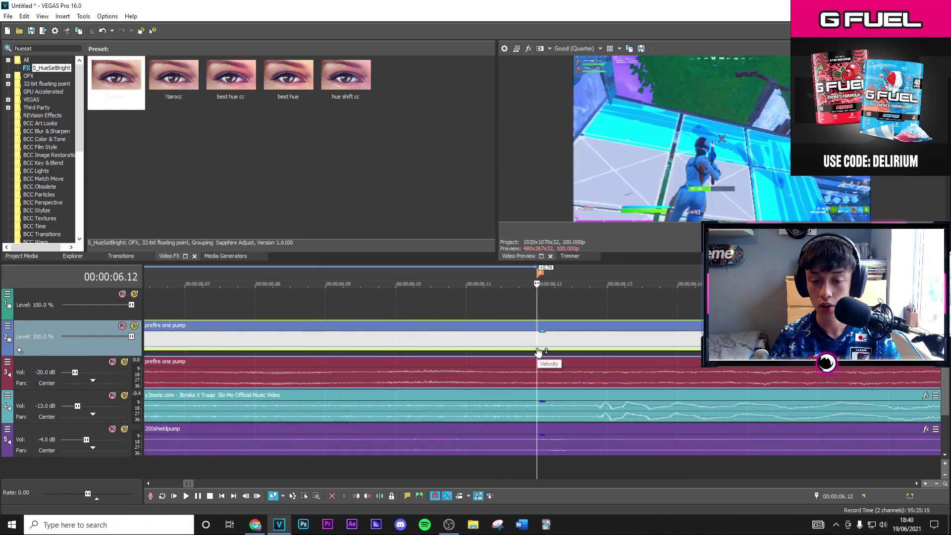
right_click(538, 349)
click(590, 127)
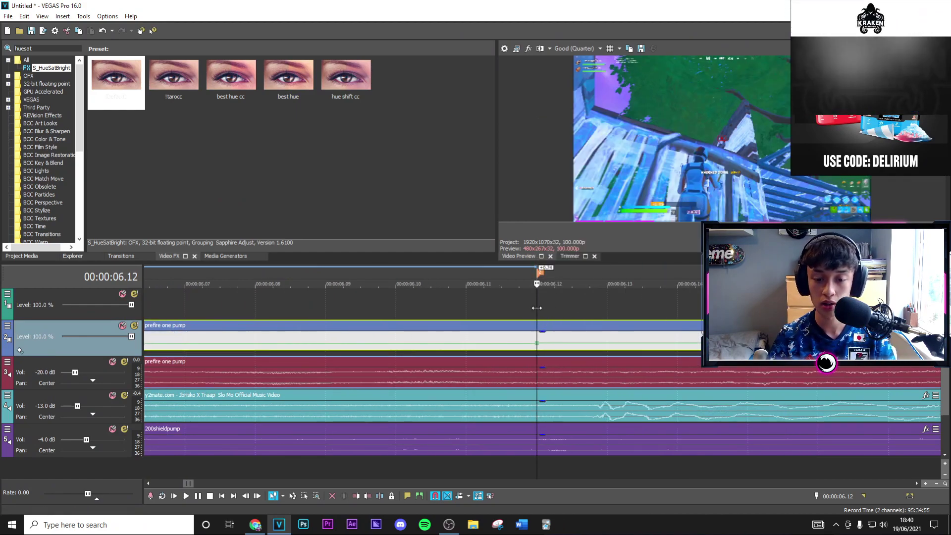
Step: Add a velocity point at 00:00:06.06, six frames before marker 2, and set it to normal velocity
click(536, 307)
key(Left)
key(Left)
key(Left)
key(Left)
key(Left)
key(Left)
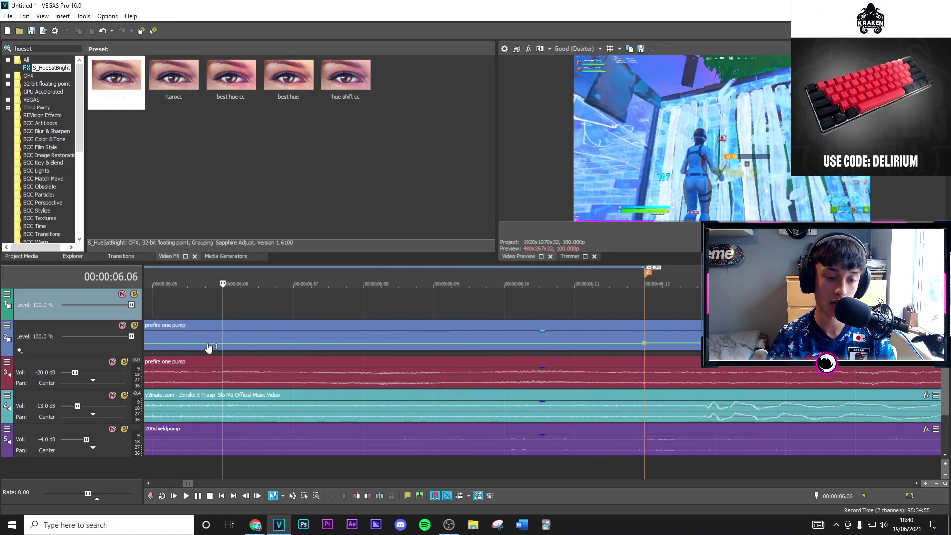
right_click(223, 348)
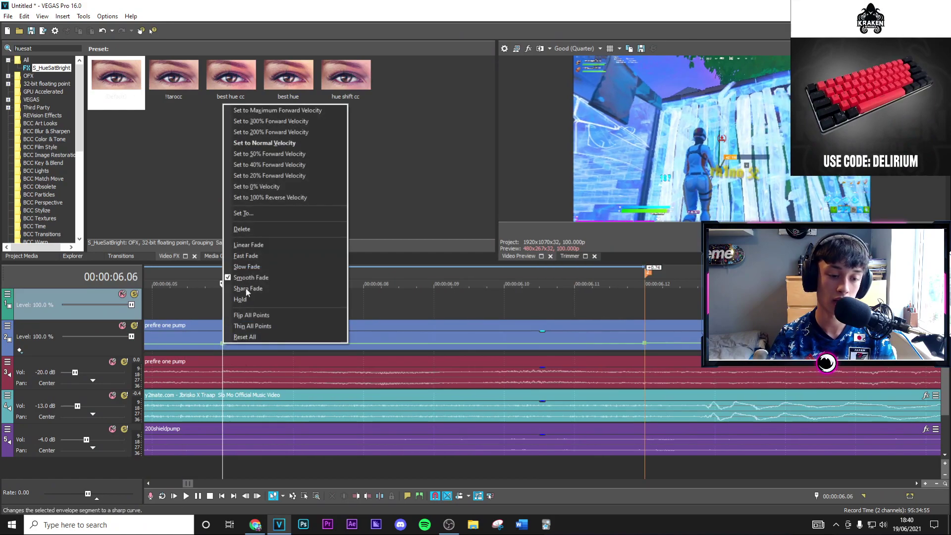
click(269, 143)
Step: Add a velocity point just after marker 2 and lower the prefire clip's speed from there
scroll(670, 332, down, 5)
scroll(611, 312, up, 4)
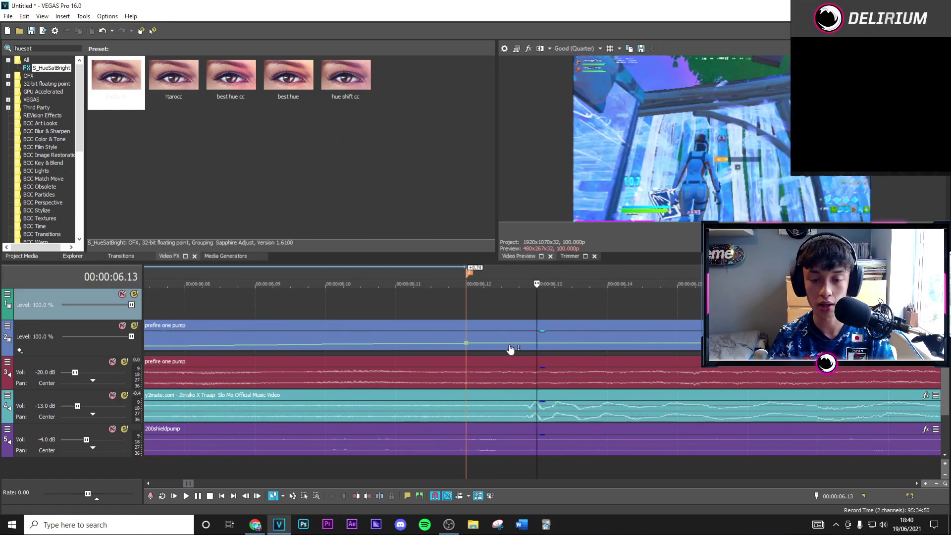
right_click(513, 345)
click(551, 155)
Step: Split the prefire clip at 00:00:06.09, three frames before marker 2
key(Left)
key(Left)
key(Left)
key(Left)
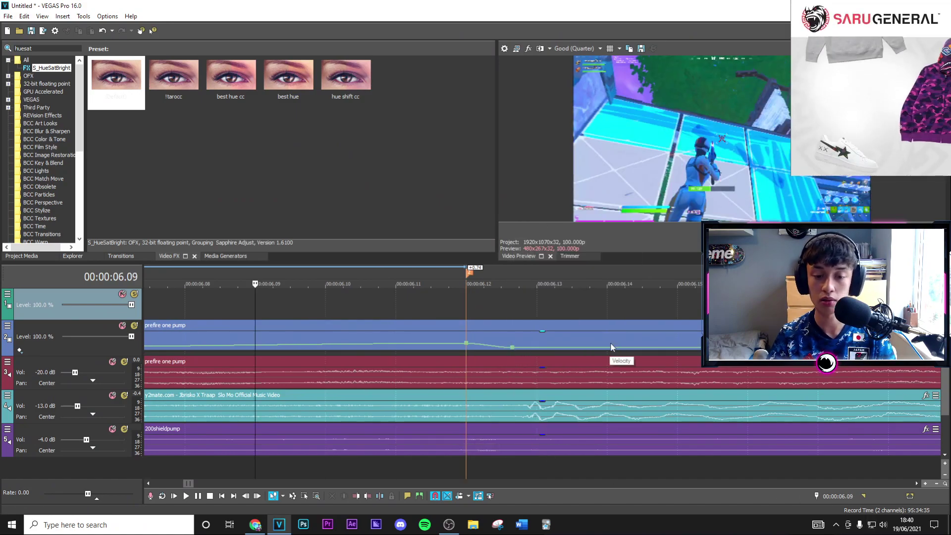
right_click(614, 341)
click(639, 303)
Step: Apply the TaroImpact2 (3 Frames Before) preset from the Edit Like Numby / Yarn package to the prefire segment after the split
click(926, 326)
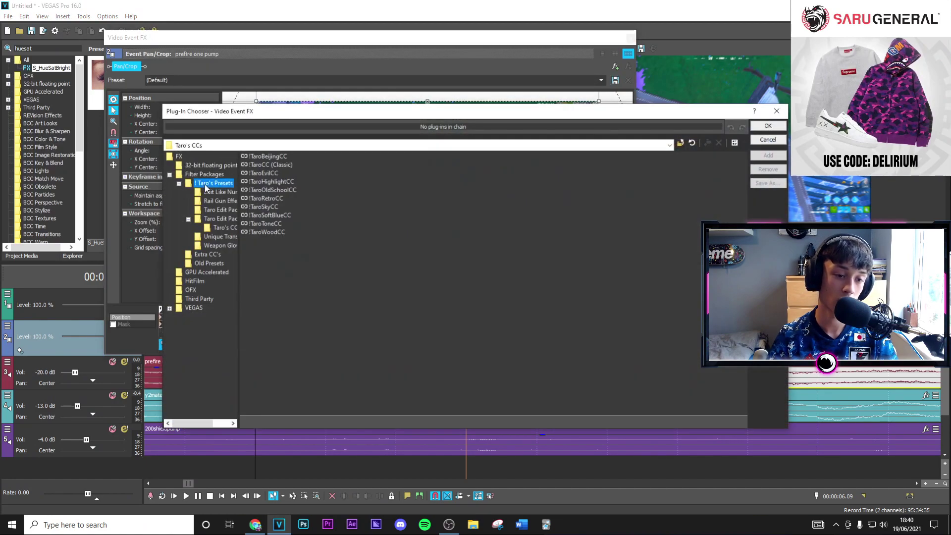
double_click(272, 156)
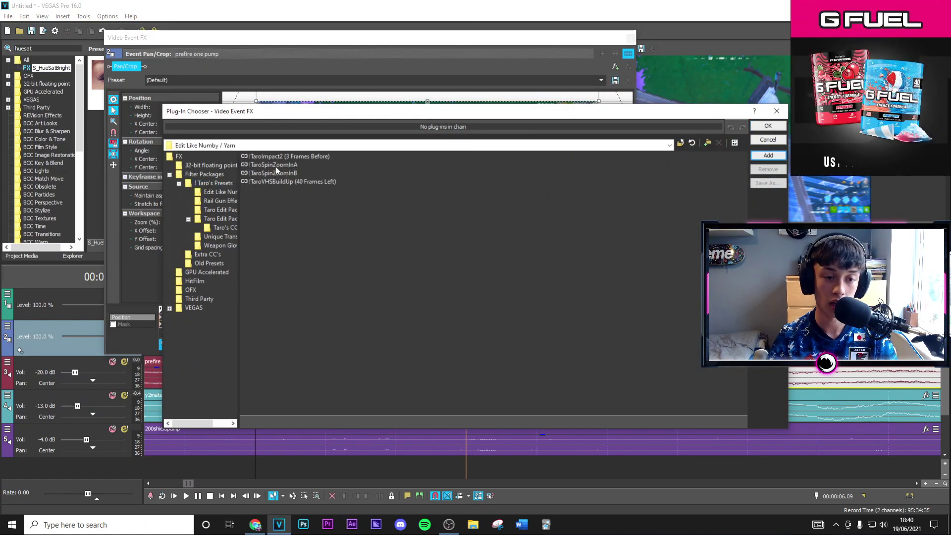
click(767, 126)
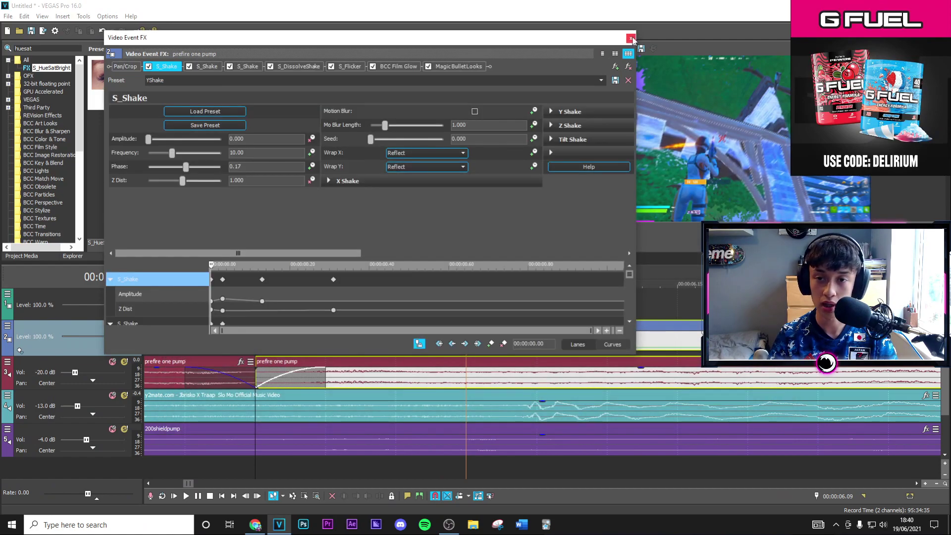
click(630, 38)
scroll(393, 358, up, 3)
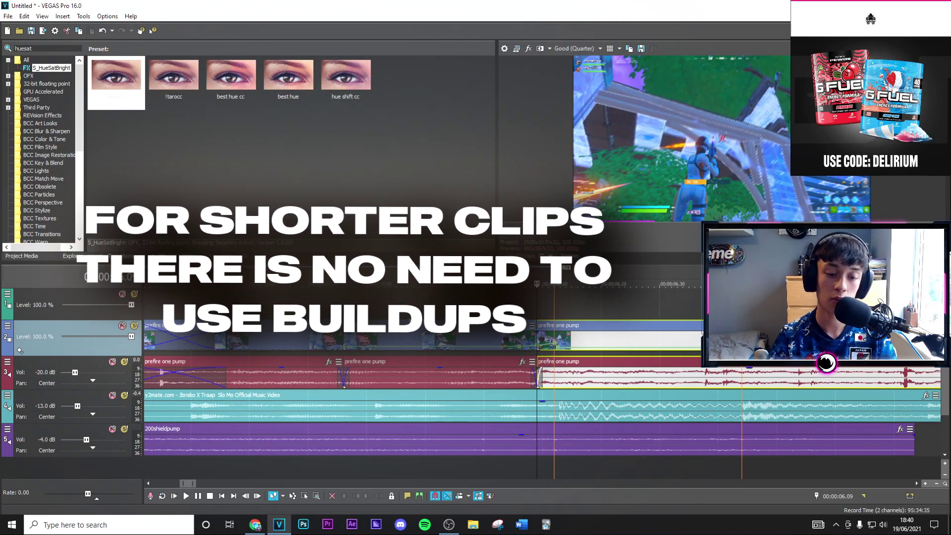
Step: Split the prefire clip at marker 3 (00:00:06.44) and delete the part after the split
click(407, 317)
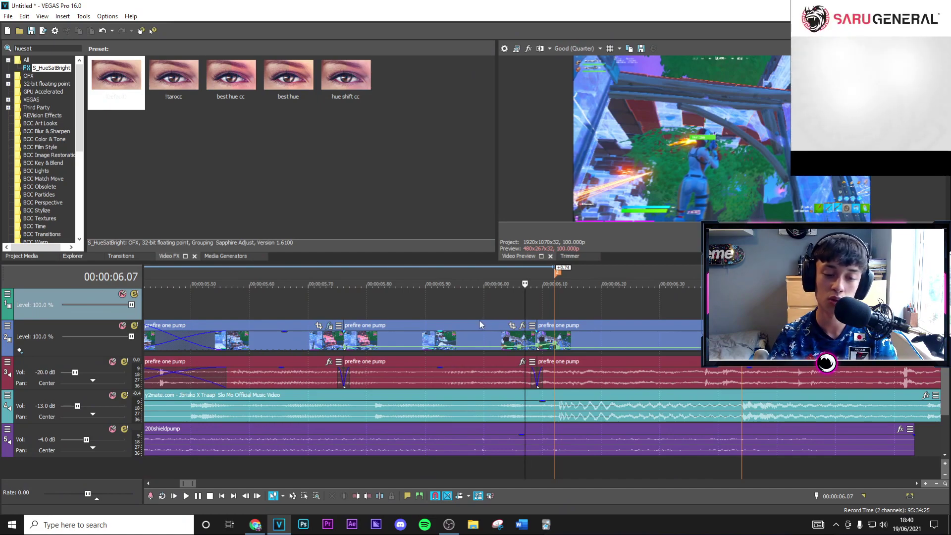
scroll(462, 325, down, 2)
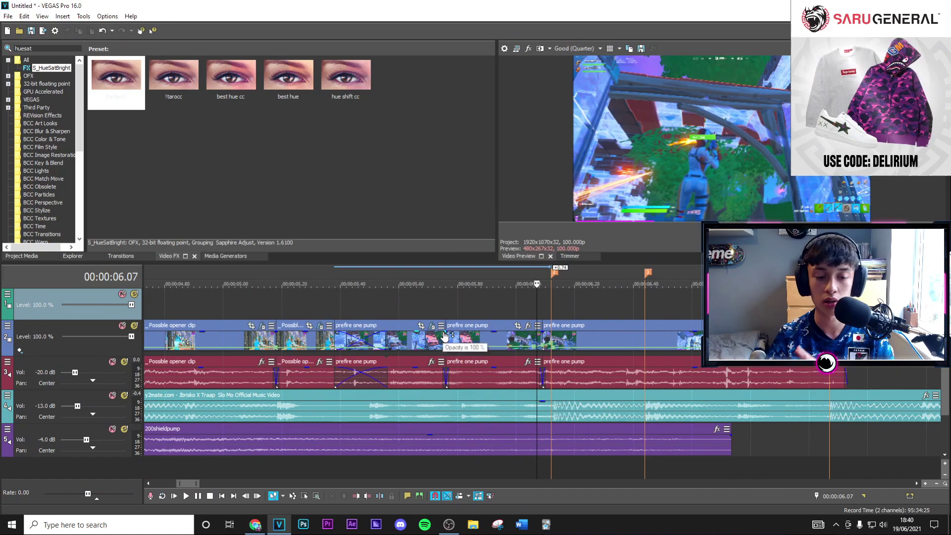
scroll(673, 334, up, 1)
click(612, 315)
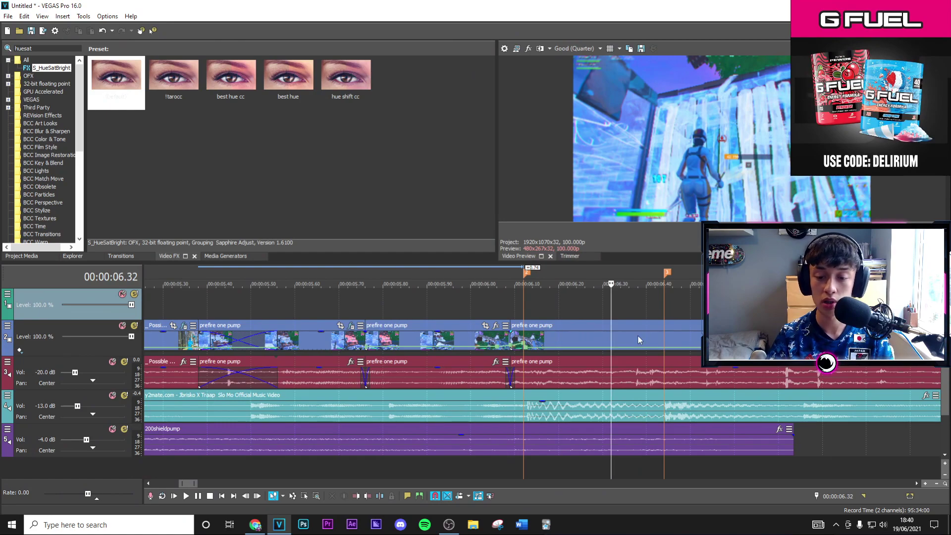
click(664, 334)
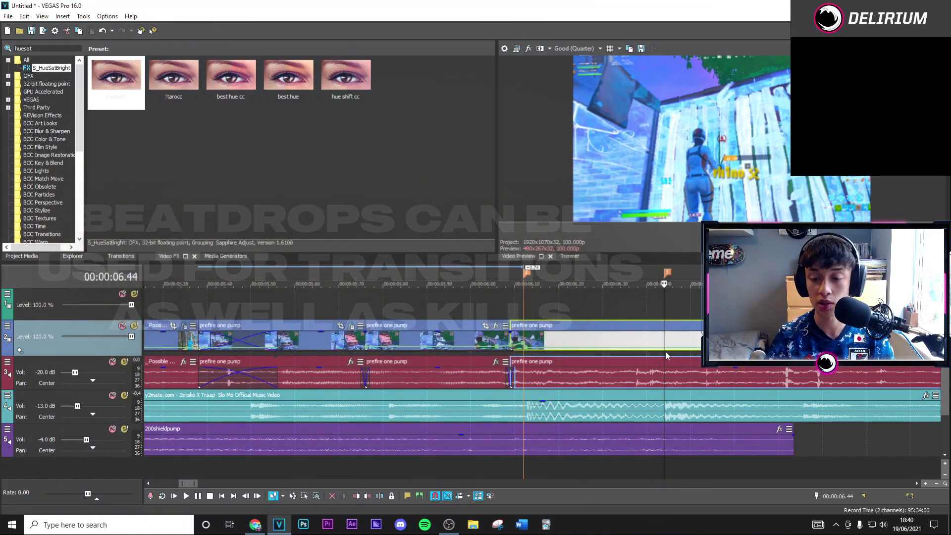
key(s)
scroll(694, 377, down, 3)
key(Delete)
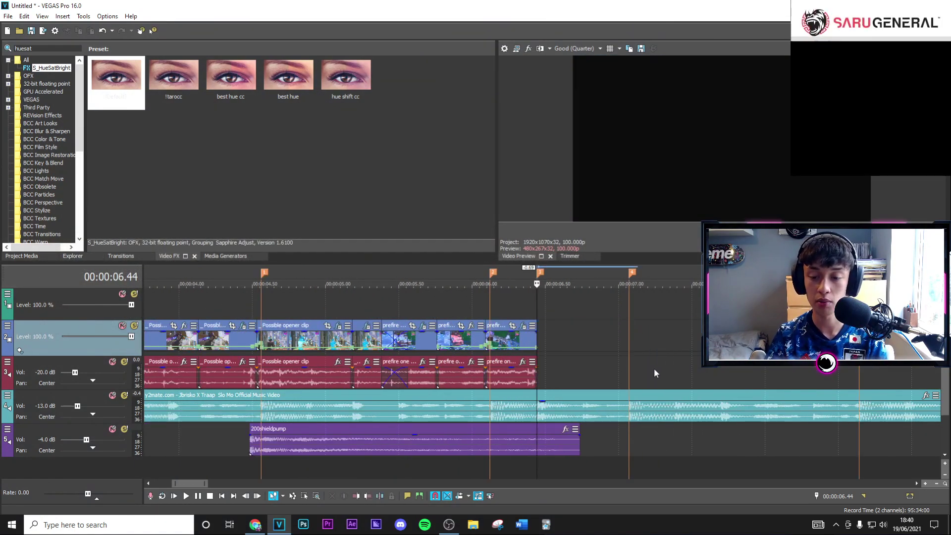
Step: Place the rail; gun 189 pump.mp4 clip on the gameplay track directly after the prefire clip
click(629, 343)
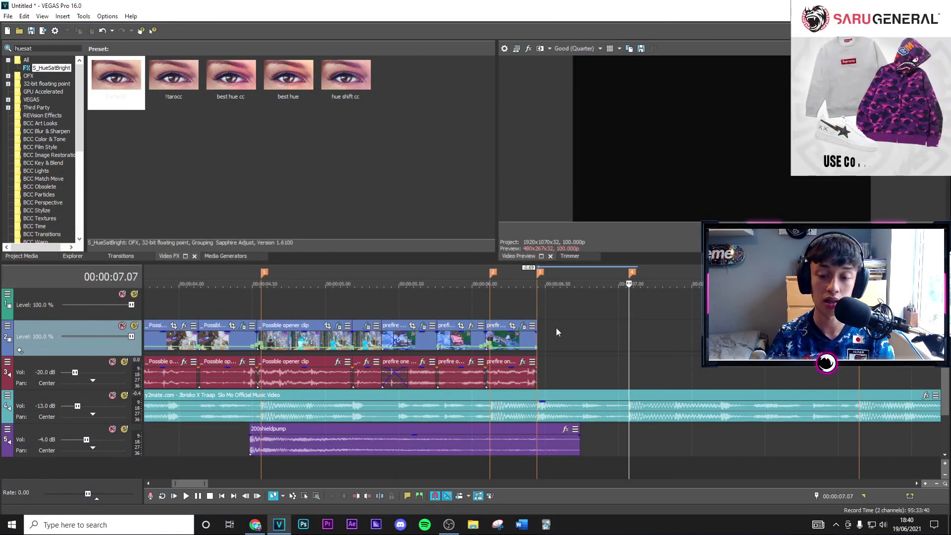
click(21, 255)
click(364, 100)
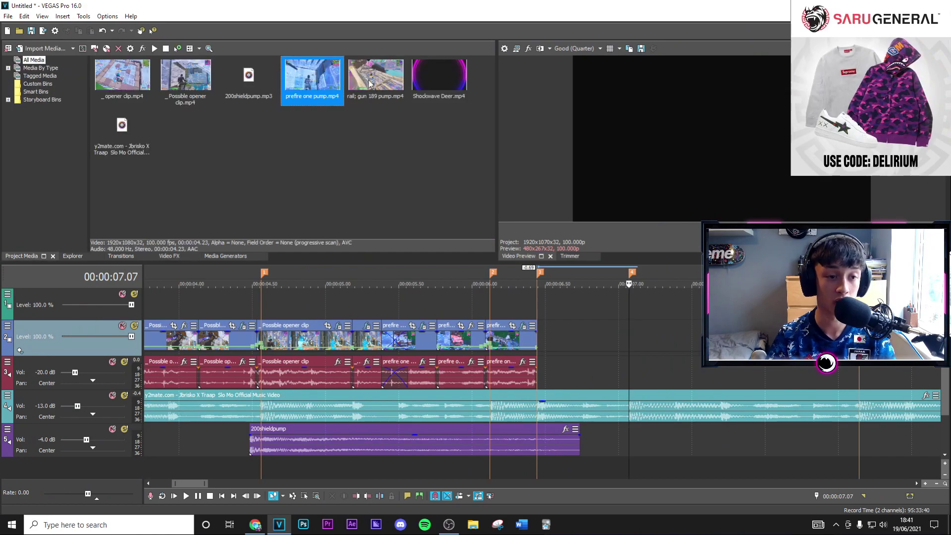
drag(556, 340, 542, 341)
Step: Split the rail gun clip at the shot's impact frame, 00:00:12.10, and delete the part before the split
scroll(542, 341, down, 3)
click(787, 342)
click(816, 343)
scroll(812, 343, up, 3)
key(Left)
key(Left)
key(Left)
key(Left)
key(Left)
key(Left)
key(Left)
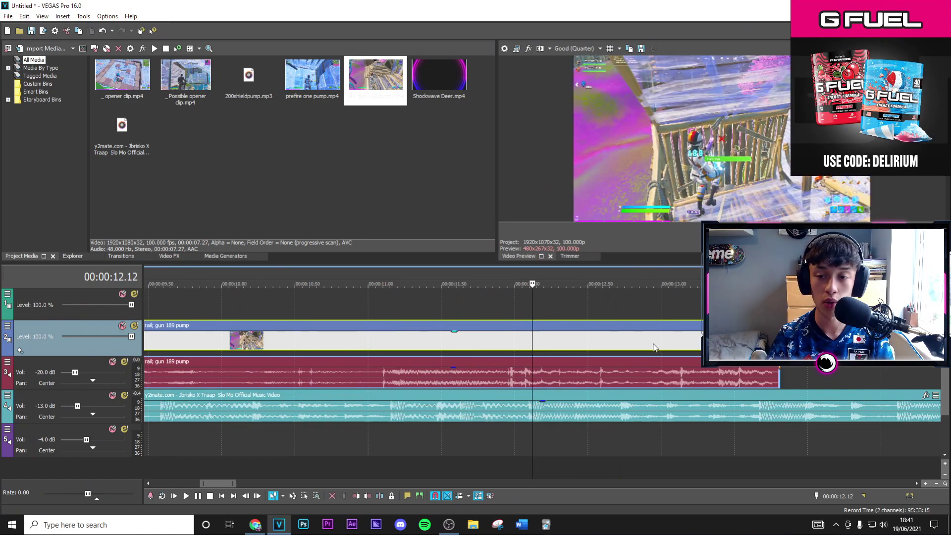
scroll(575, 347, up, 2)
key(Left)
key(Right)
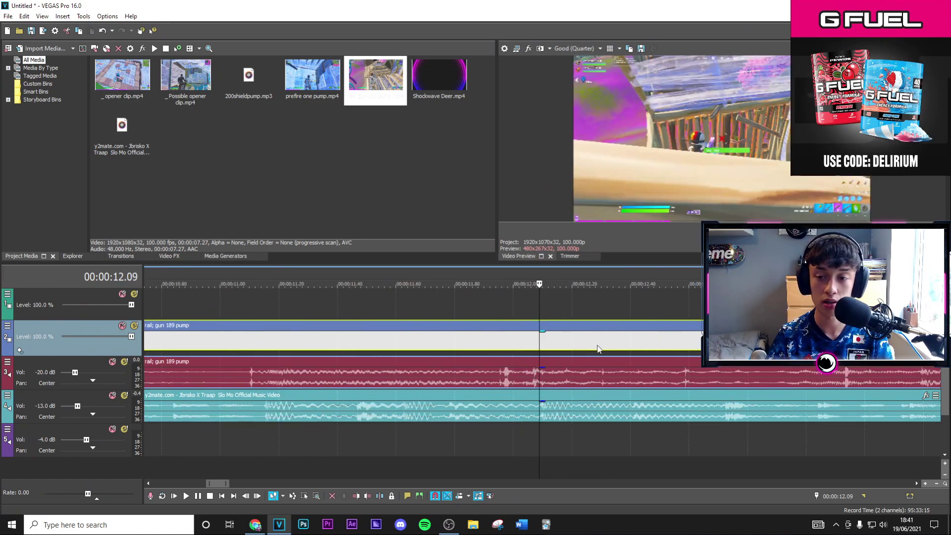
key(Right)
right_click(603, 344)
click(615, 304)
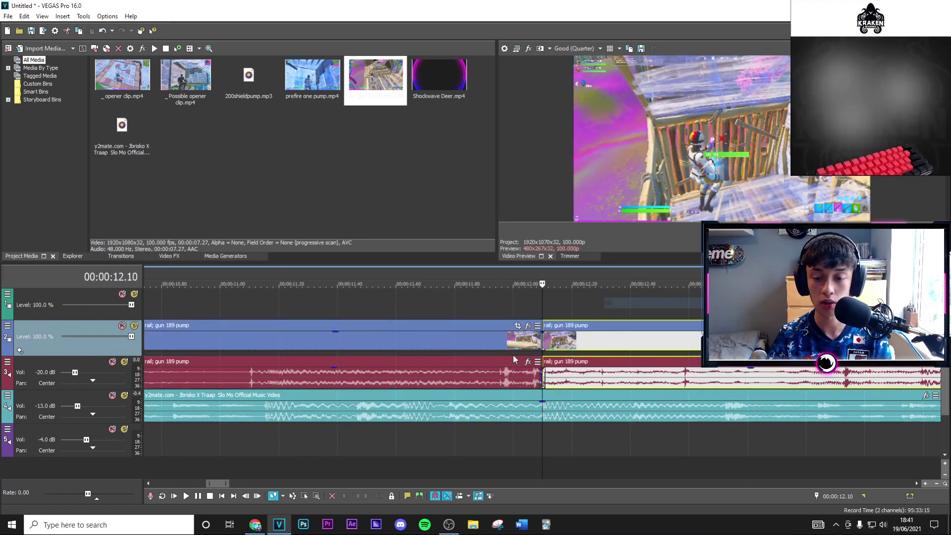
click(509, 352)
click(516, 343)
key(Delete)
Step: Move the remaining rail gun clip to start at marker 4, and extend its beginning back to marker 3
scroll(517, 342, down, 4)
drag(557, 340, 293, 338)
click(261, 320)
scroll(262, 320, up, 4)
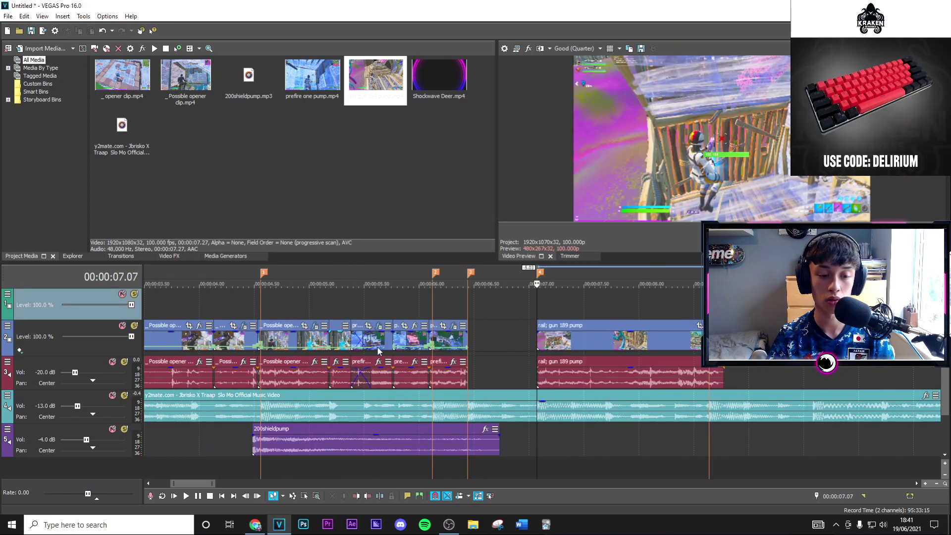
drag(536, 342, 353, 342)
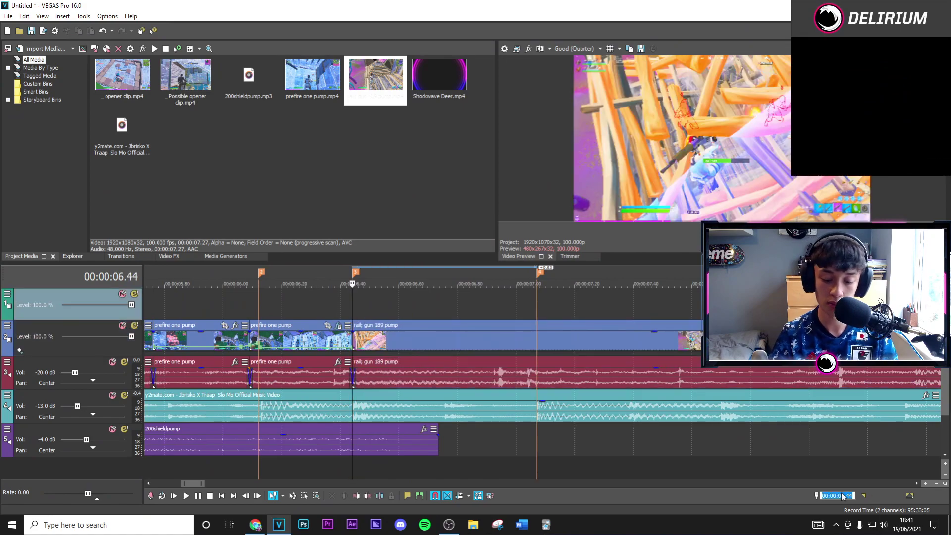
Step: Split the rail gun clip at 00:00:06.64, twenty frames after marker 3
key(Return)
right_click(472, 345)
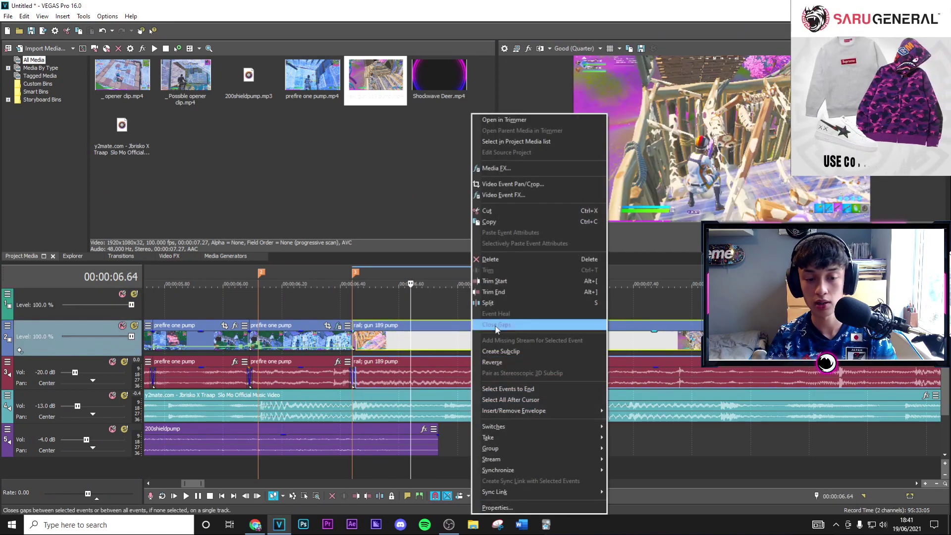
click(481, 303)
Step: Split the prefire clip at 00:00:06.24, twenty frames before marker 3
click(357, 317)
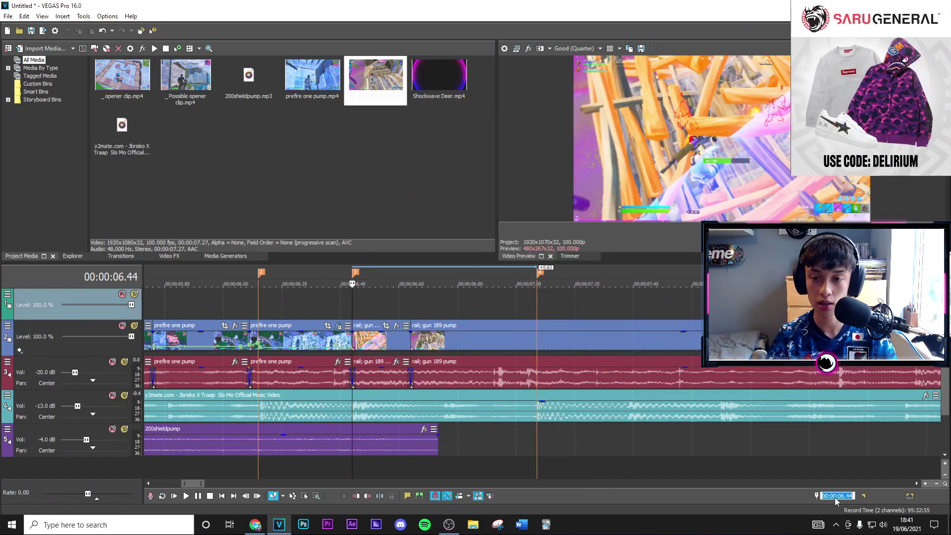
text(6.24)
key(Return)
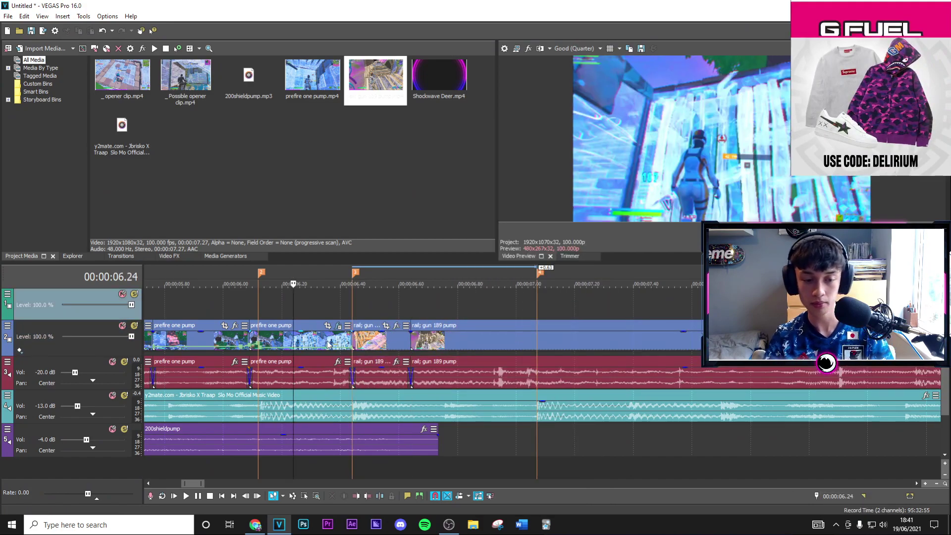
right_click(327, 336)
click(350, 282)
Step: Remove all the inherited effects from the prefire segment that ends at marker 3
scroll(452, 343, up, 3)
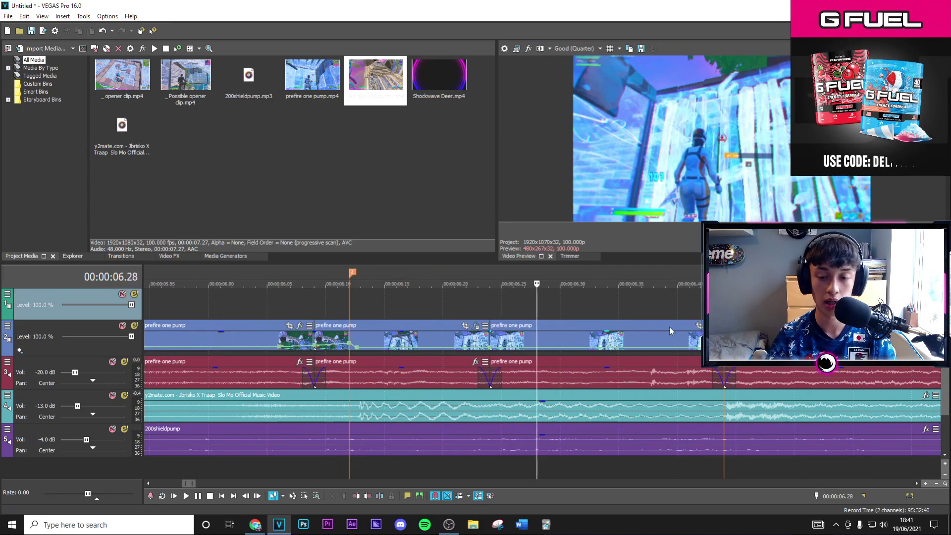
click(710, 325)
click(627, 66)
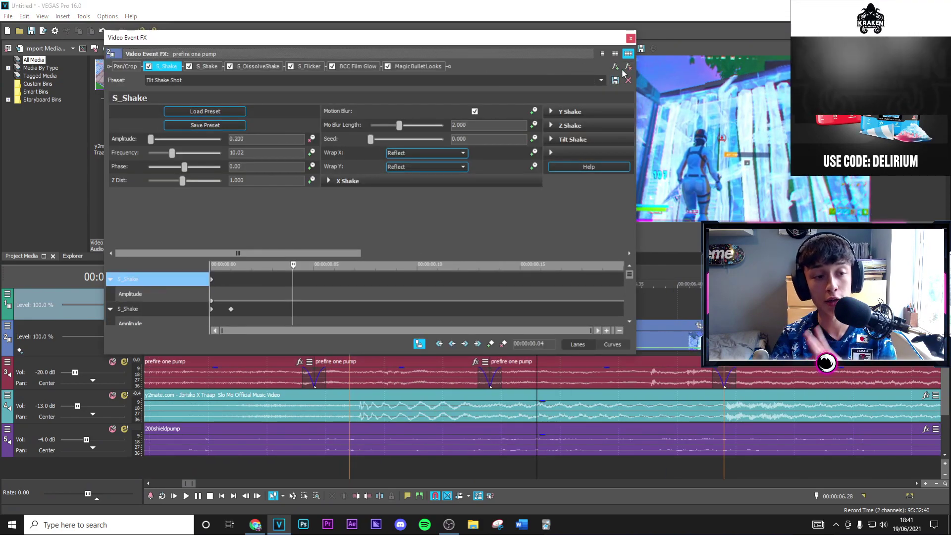
click(627, 67)
click(628, 68)
click(628, 68)
click(627, 67)
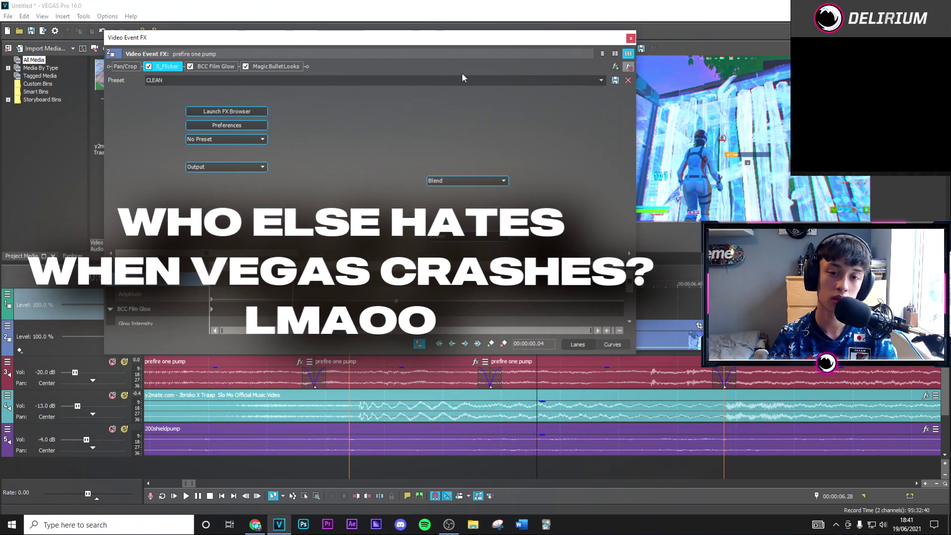
click(627, 67)
click(628, 67)
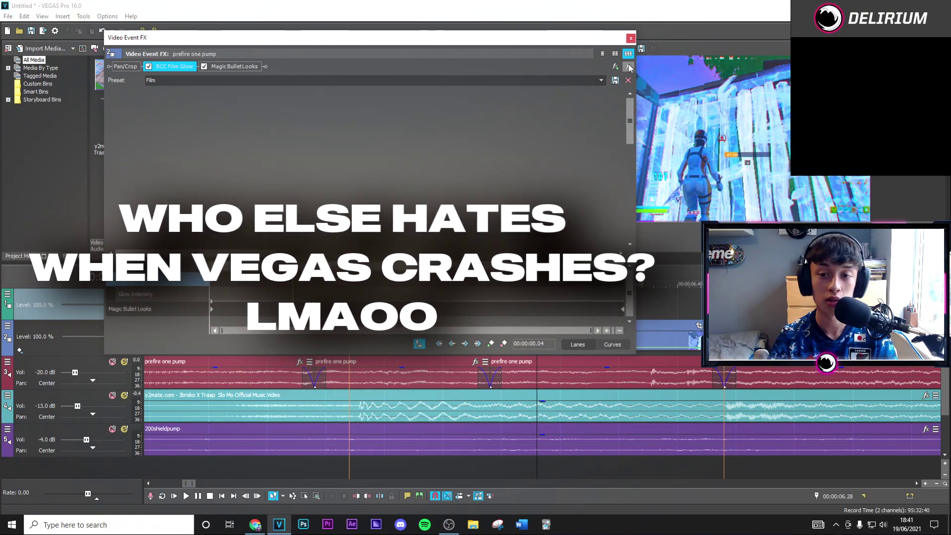
click(627, 67)
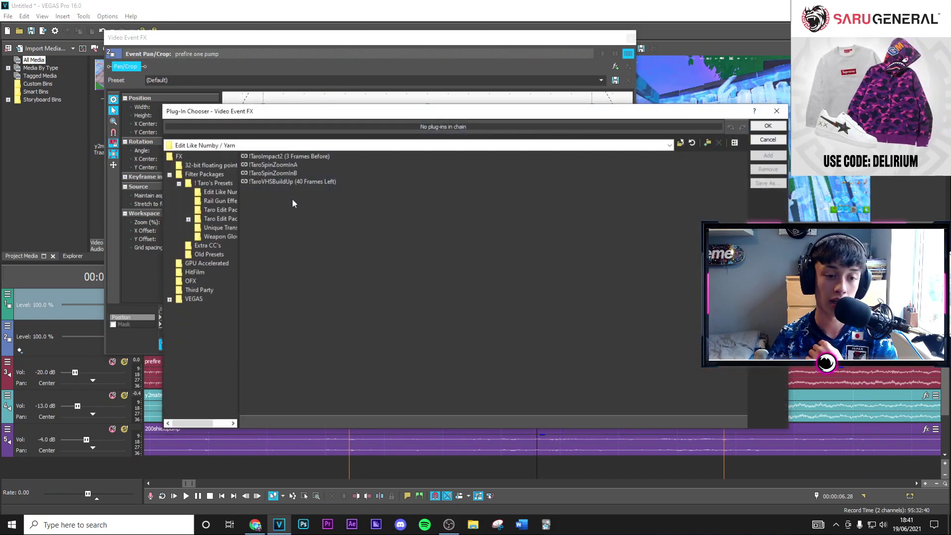
Step: Apply the TaroSpinZoomInA preset from the Edit Like Numby / Yarn package to the last prefire segment and play it back
click(758, 126)
click(631, 38)
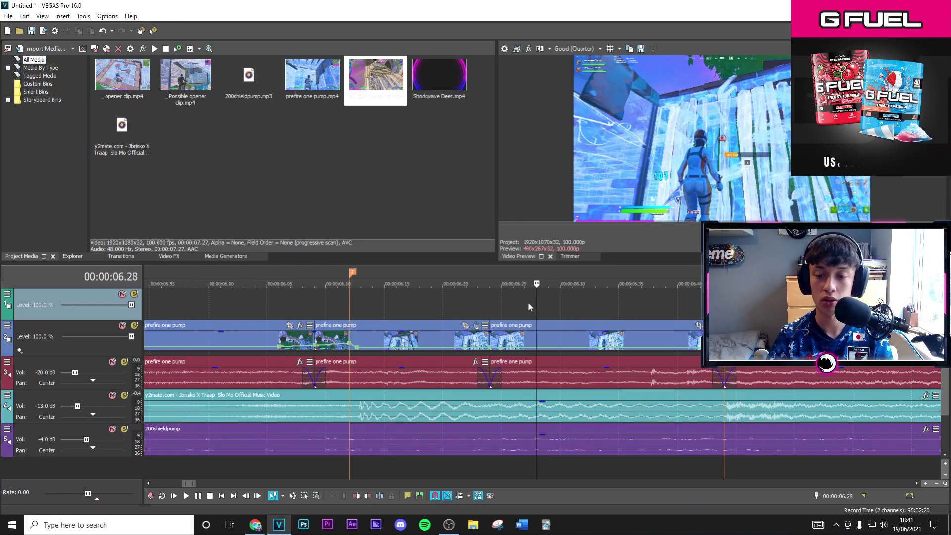
key(space)
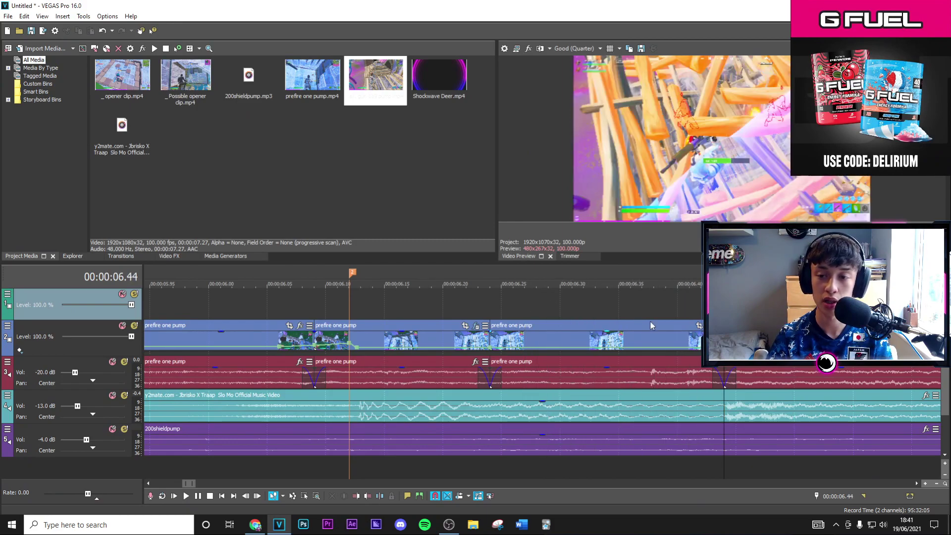
key(space)
Step: Apply the TaroSpinZoomInB preset from the Edit Like Numby / Yarn package to the first rail gun segment after marker 3
key(ctrl+Right)
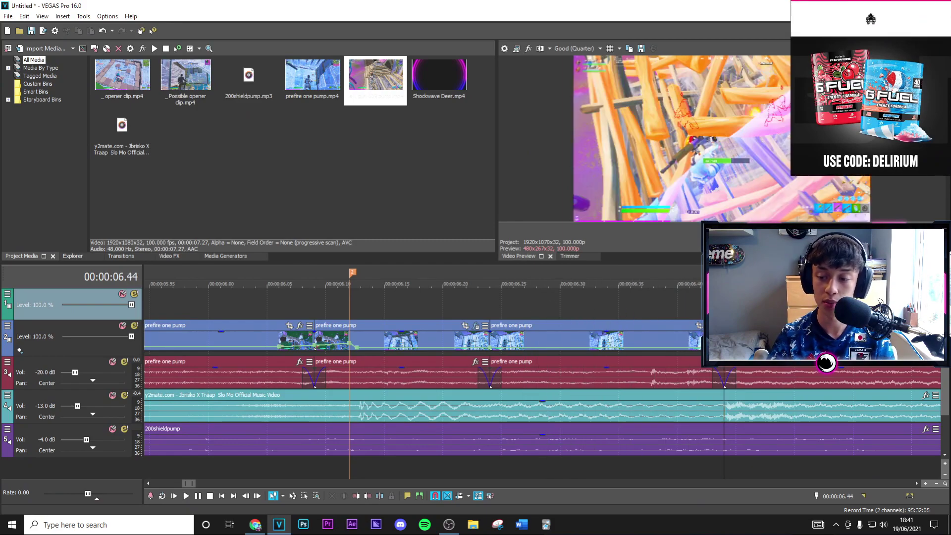
click(926, 326)
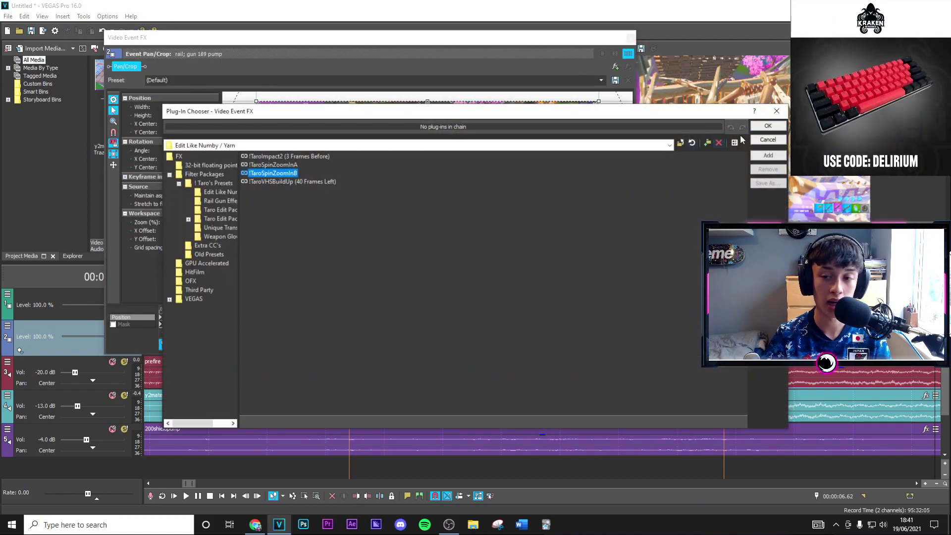
click(768, 126)
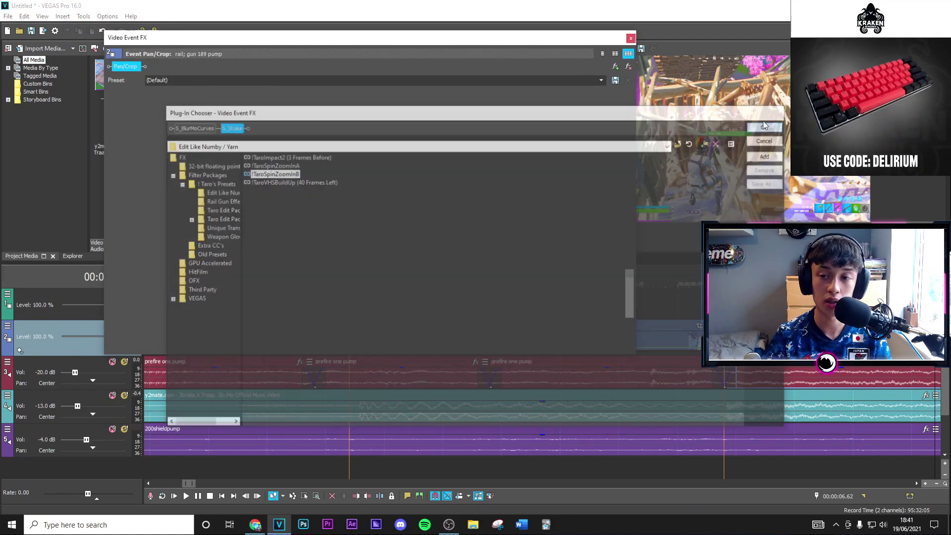
click(630, 36)
Step: Step frame by frame through the spin-zoom transition between the prefire and rail gun clips
key(space)
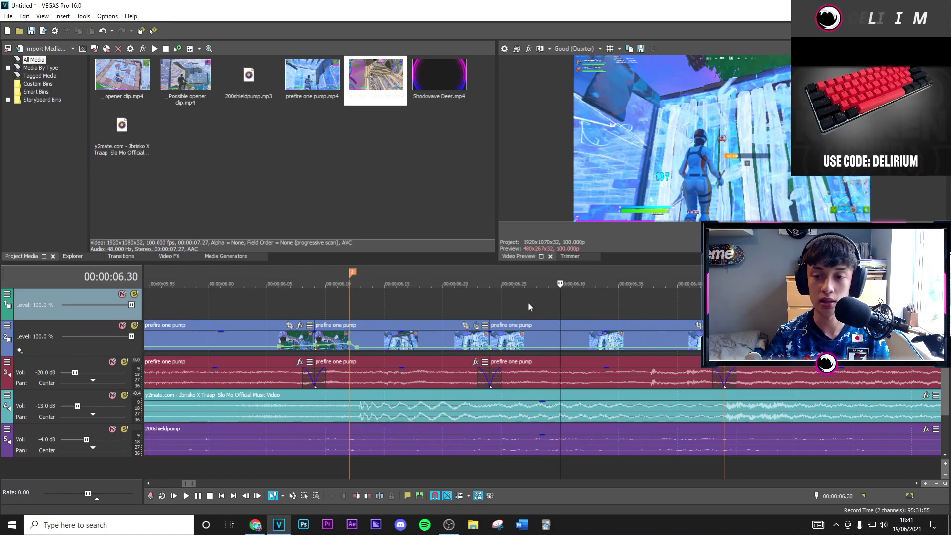
key(Right)
key(Right)
key(Right)
key(Right)
key(Right)
key(Right)
key(Right)
key(Right)
key(Right)
key(Right)
key(Right)
key(Right)
key(Right)
key(Right)
key(Right)
key(Right)
key(Right)
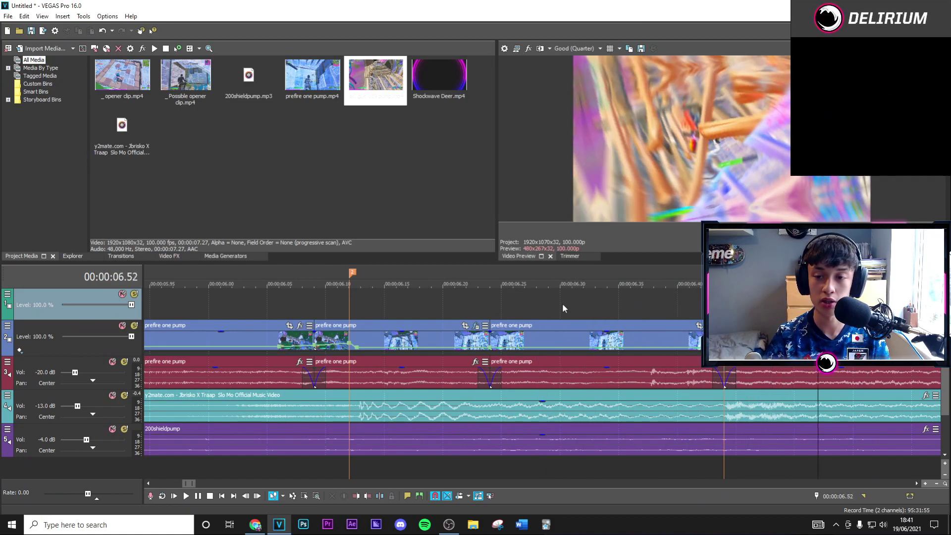
Step: Loop playback from 00:00:06.15 to 00:00:06.72 to review the spin-zoom transition in motion
scroll(563, 303, down, 2)
drag(250, 315, 584, 321)
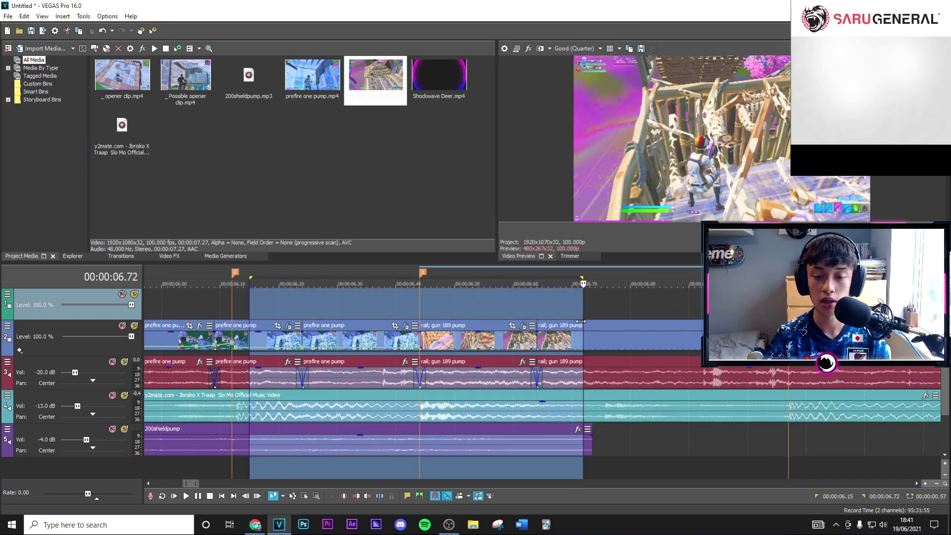
key(space)
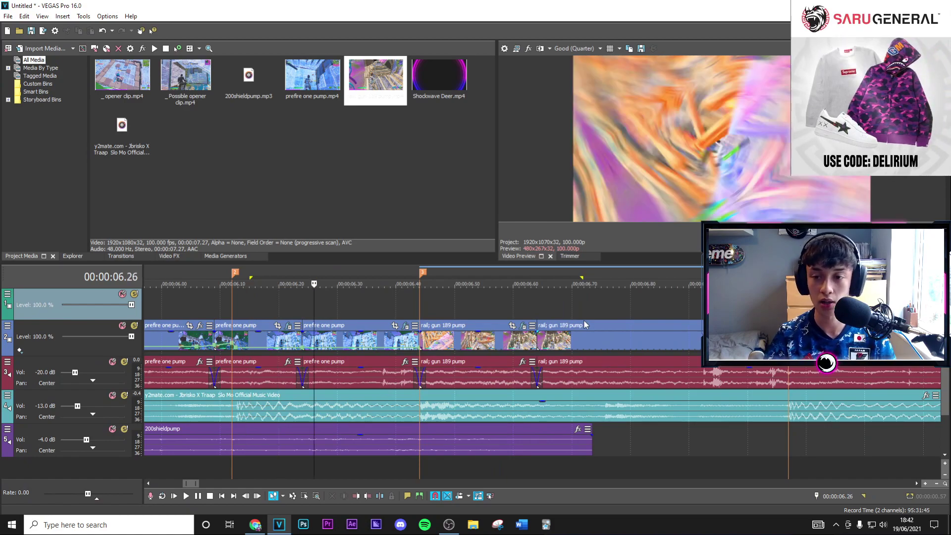
key(space)
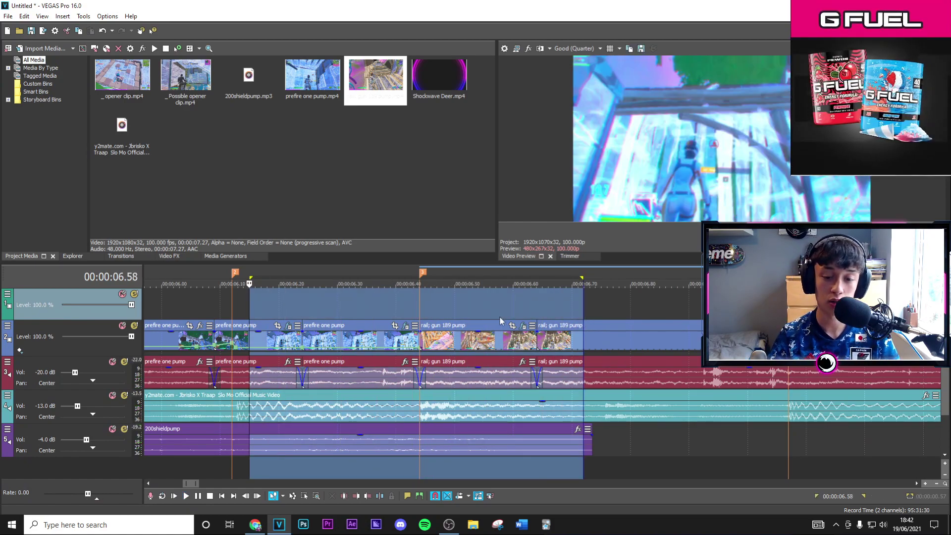
click(499, 316)
Step: Insert a velocity envelope on the second rail gun segment and add a velocity point at marker 4 (00:00:07.07)
click(536, 310)
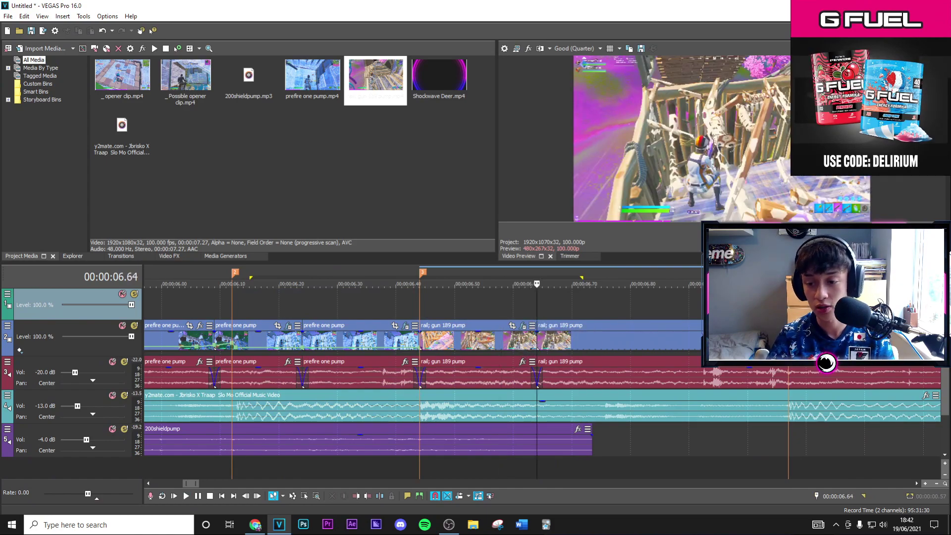
click(788, 312)
scroll(578, 356, up, 3)
right_click(563, 341)
mouse_move(639, 411)
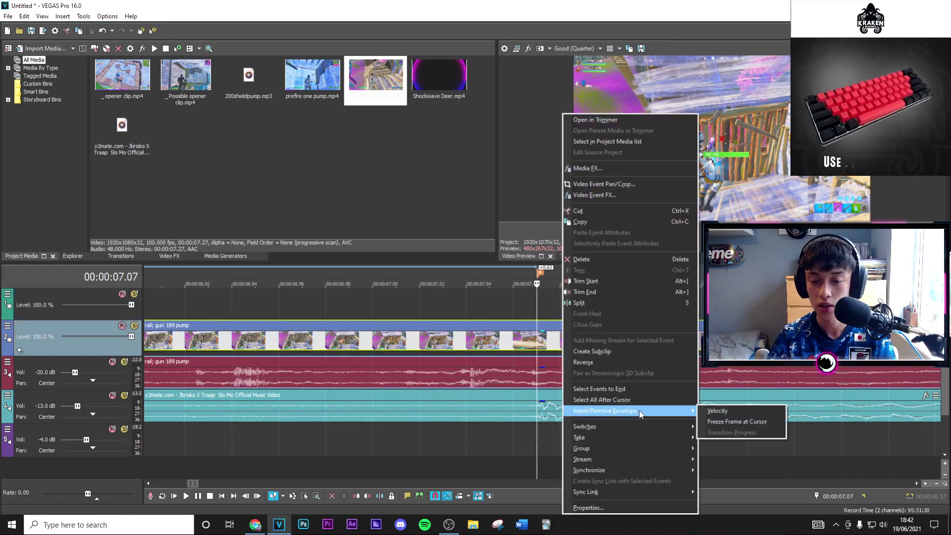
click(717, 411)
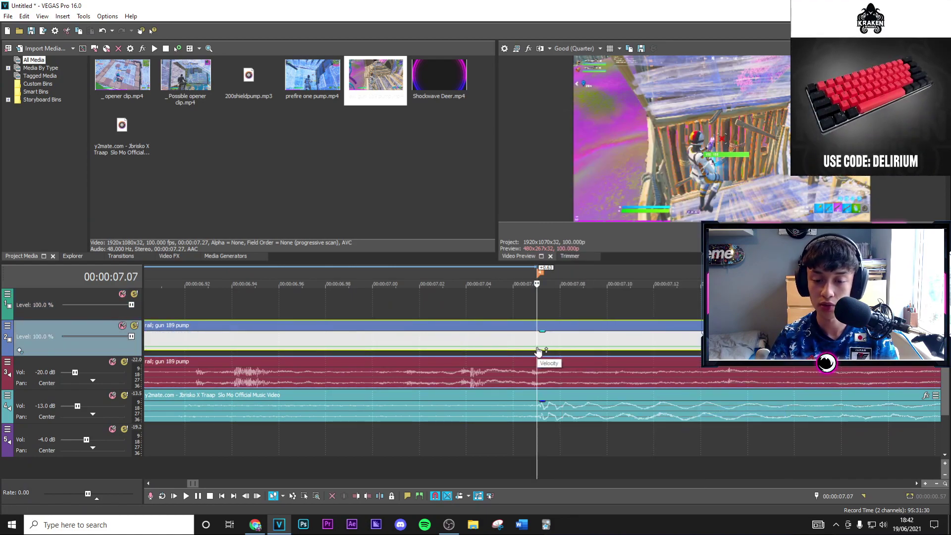
right_click(538, 350)
click(540, 308)
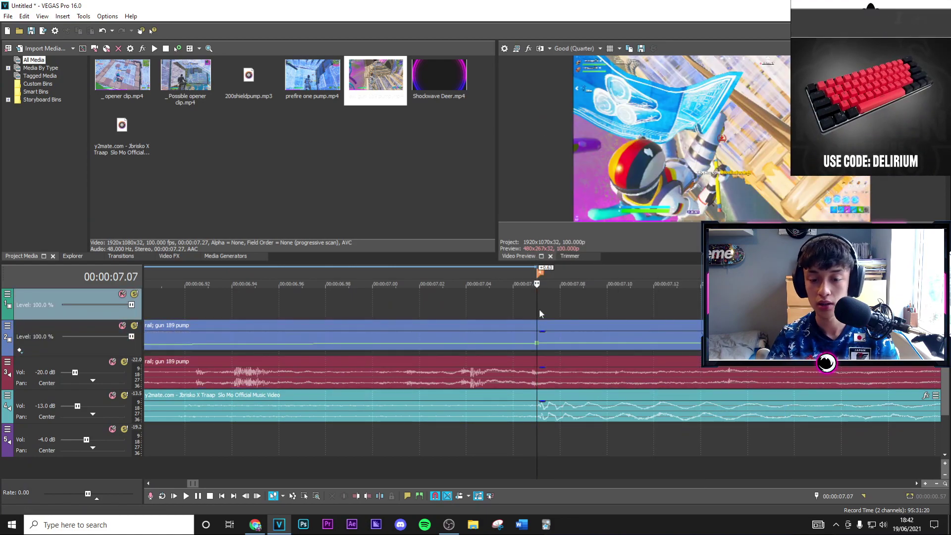
Step: Add a velocity point at 00:00:07.01, before marker 4, on the second rail gun segment and set it to Normal Velocity
key(Left)
key(Left)
key(Left)
key(Left)
key(Left)
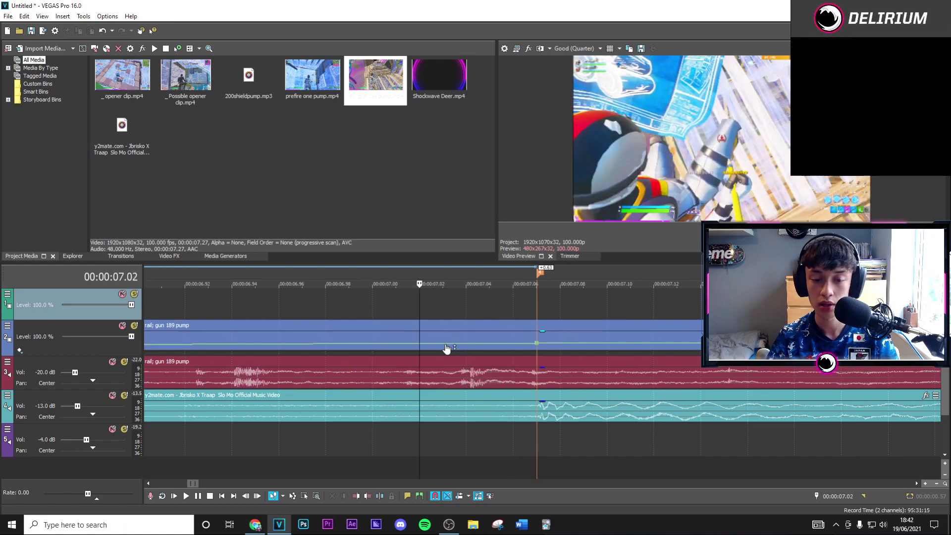
key(Left)
double_click(396, 344)
right_click(395, 344)
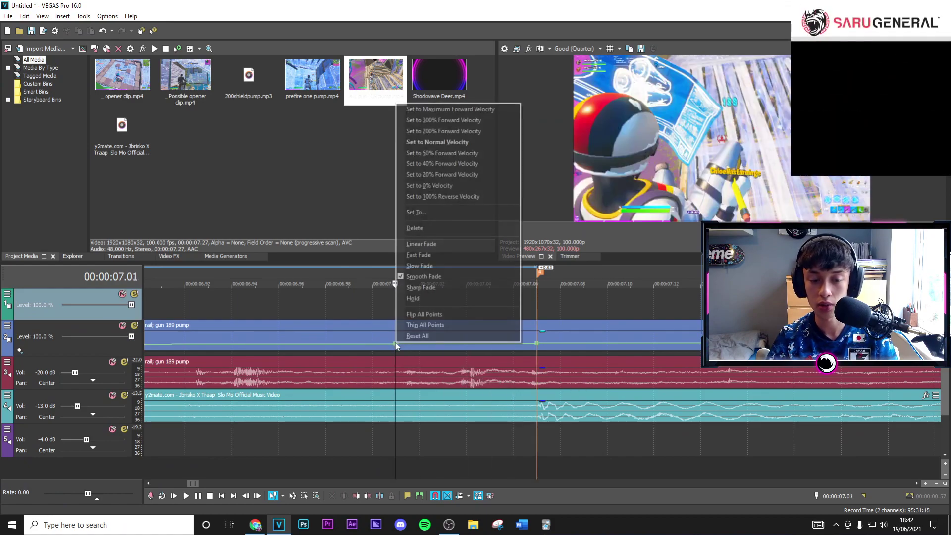
click(440, 143)
Step: Add another velocity point just after marker 4, at about 00:00:07.08, and set it to 50% Forward Velocity
click(550, 312)
scroll(550, 353, up, 2)
scroll(550, 355, up, 1)
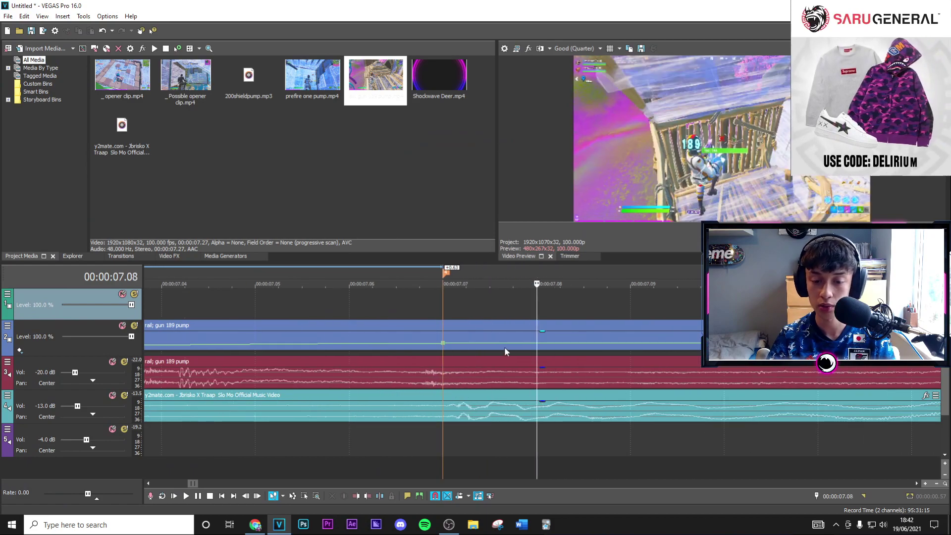
double_click(504, 343)
right_click(504, 344)
click(543, 164)
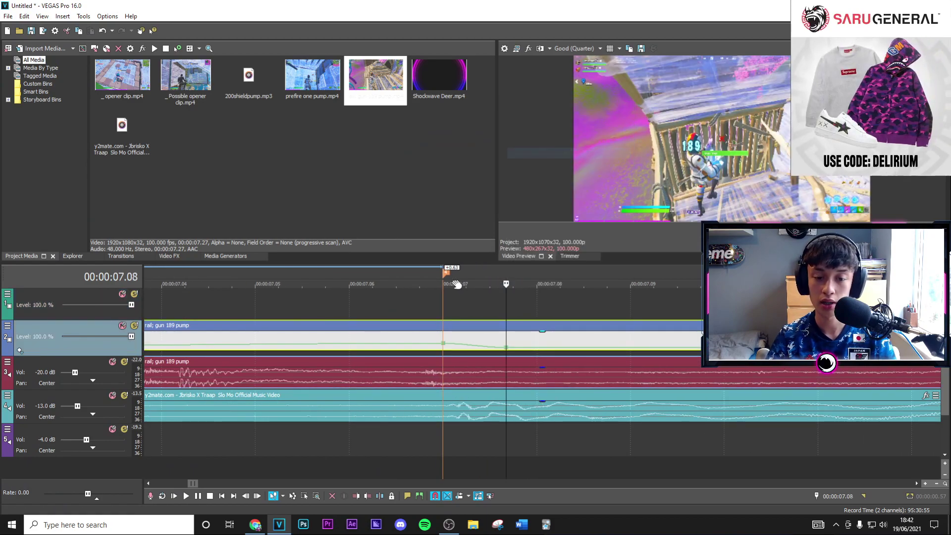
Step: Split the rail gun segment at 00:00:07.04, three frames before marker 4, and apply the TaroImpact2 (3 Frames Before) preset to the later part
key(Left)
key(Left)
key(Left)
key(Left)
right_click(501, 341)
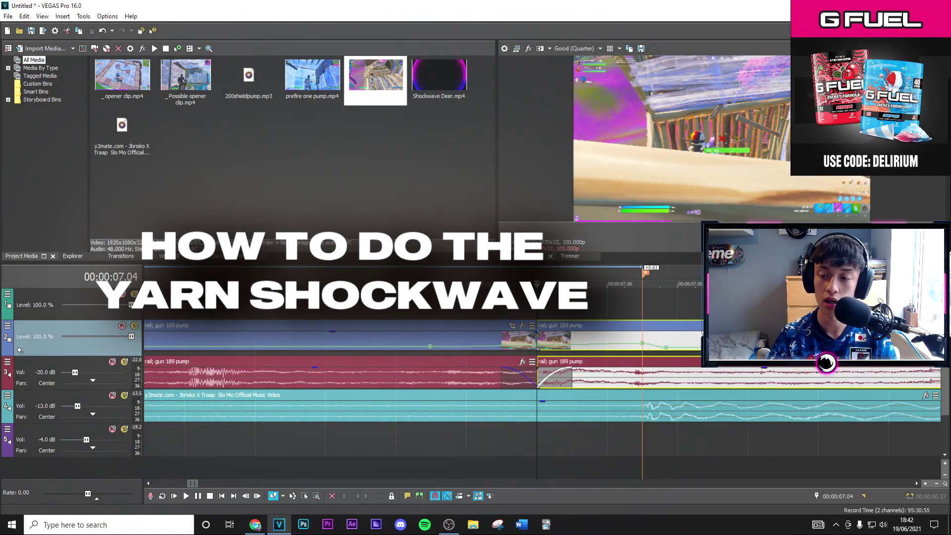
click(916, 325)
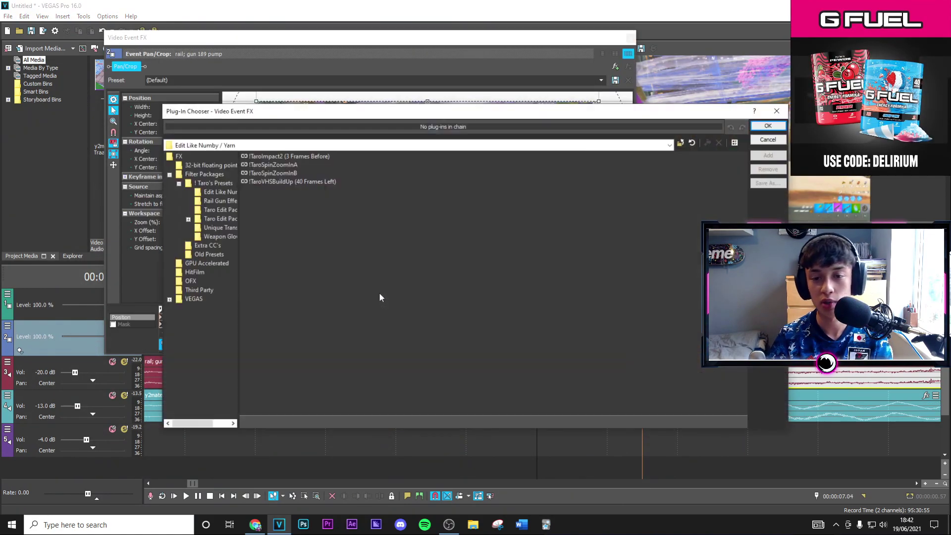
click(295, 158)
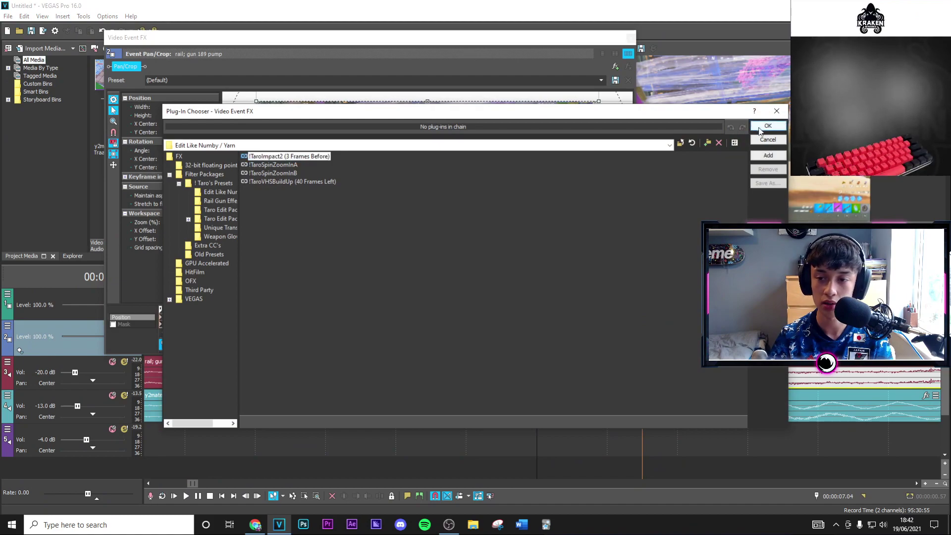
click(767, 126)
click(630, 40)
Step: Check the impact frames around marker 4 and place Shockwave Deer.mp4 on the uppermost video track starting at 00:00:07.04
click(643, 311)
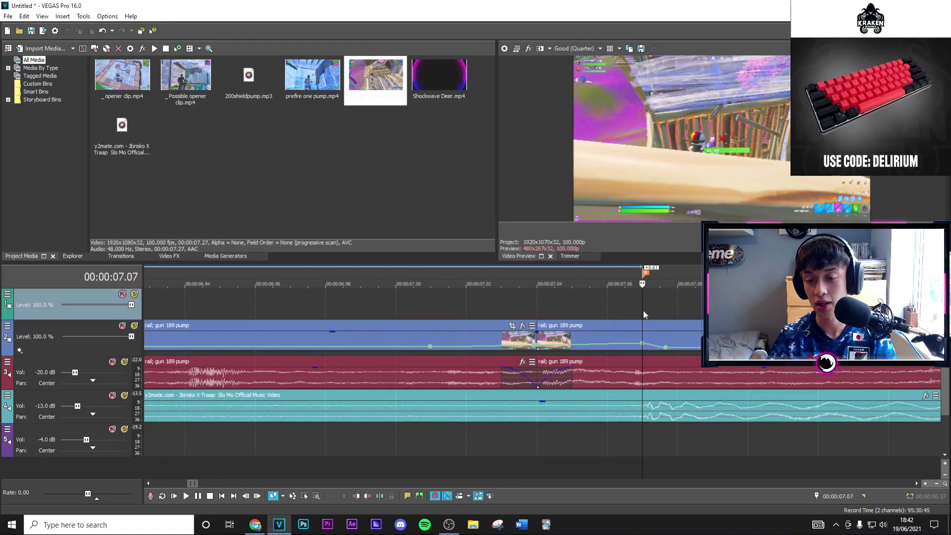
key(Left)
key(Left)
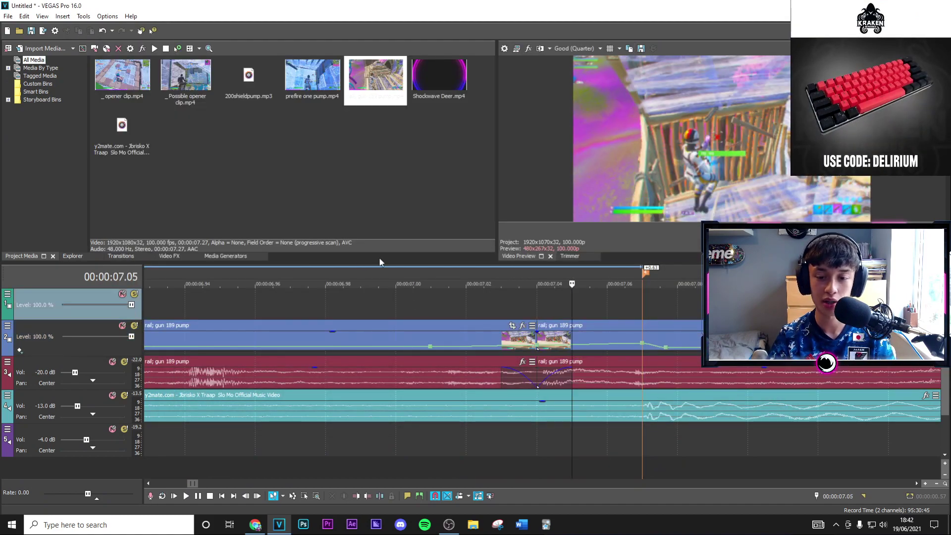
click(437, 79)
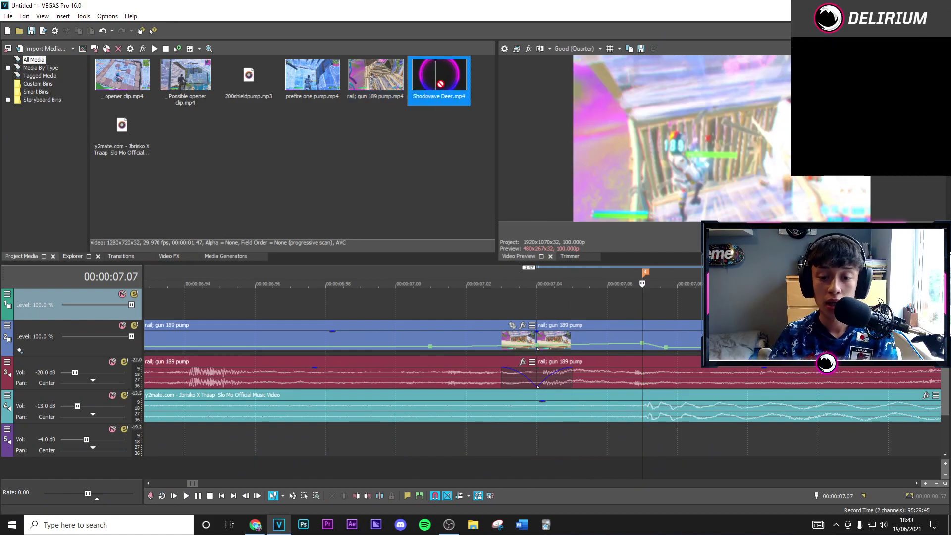
drag(551, 283, 551, 289)
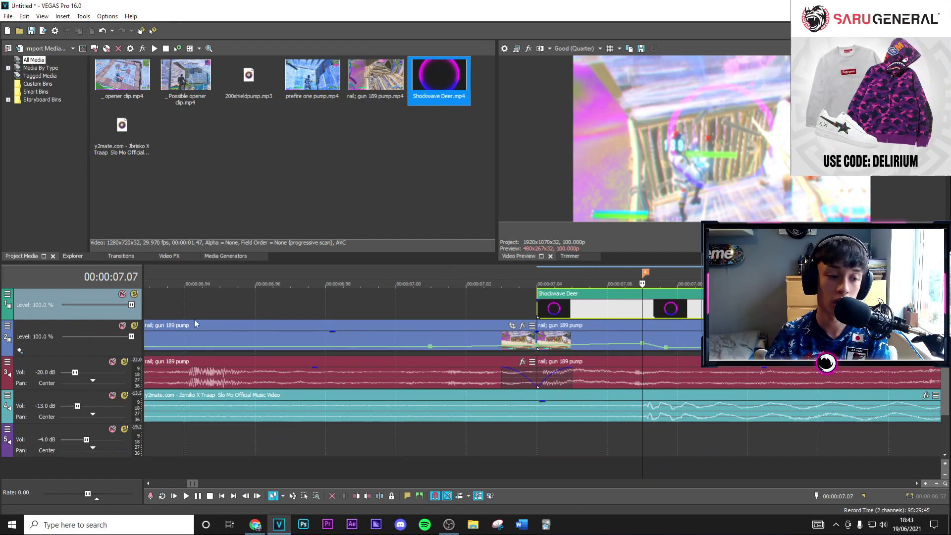
Step: Check the uppermost track's compositing mode and inspect the shockwave overlay at 00:00:07.06 and marker 4
click(7, 295)
mouse_move(72, 362)
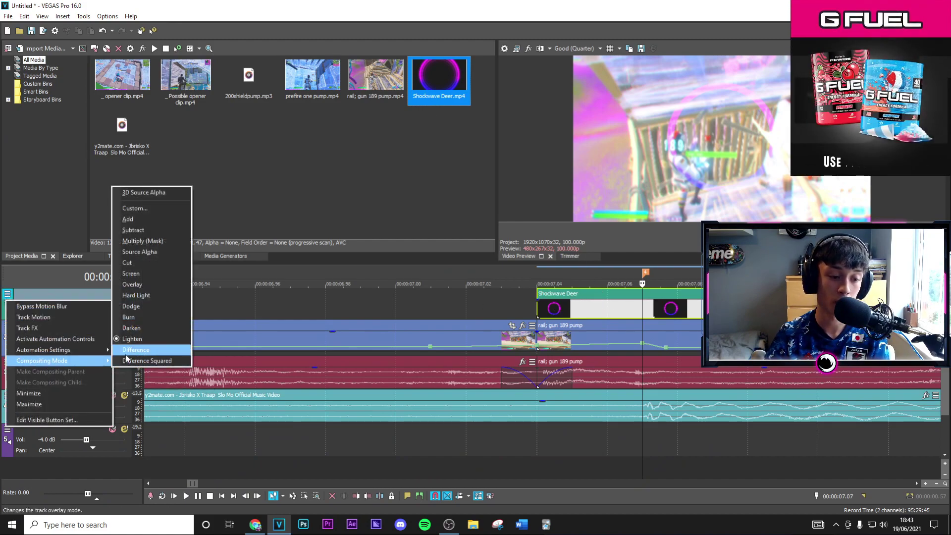
click(624, 310)
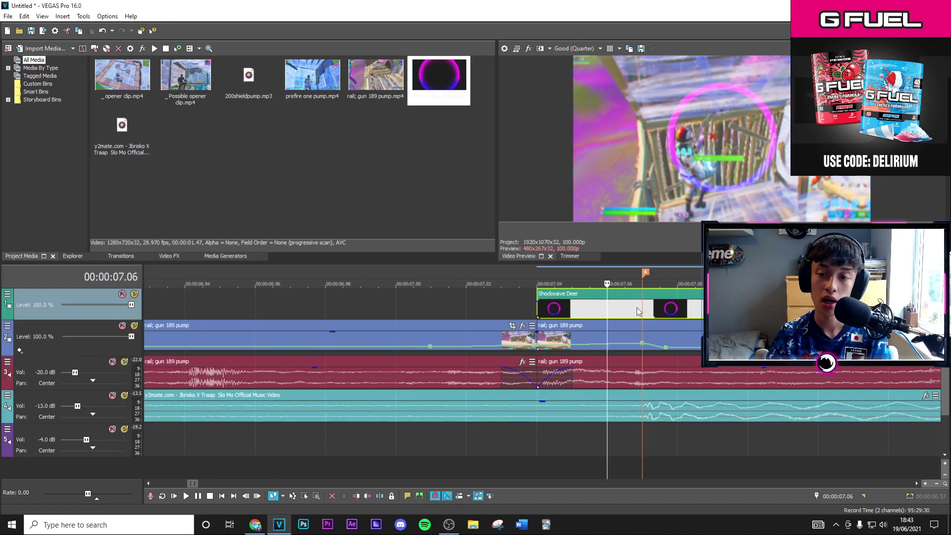
click(640, 311)
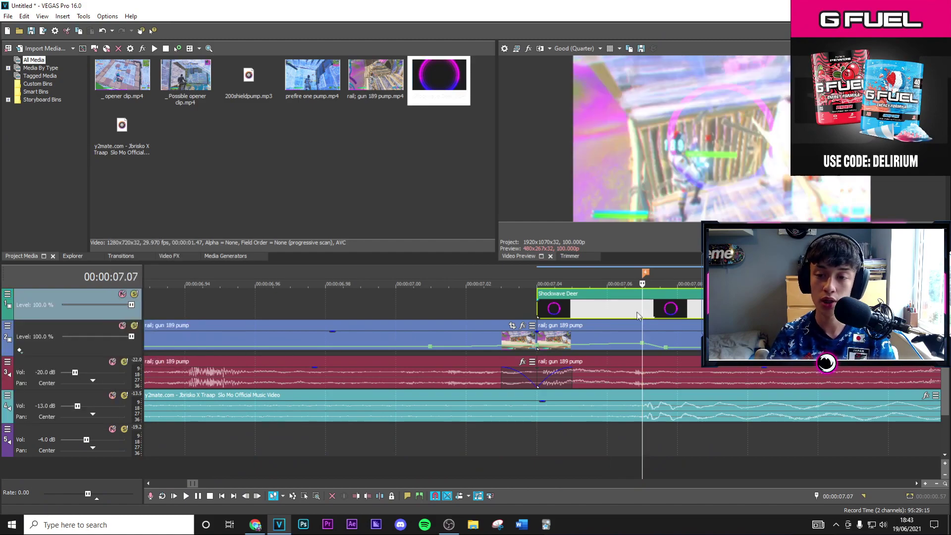
Step: Insert a velocity envelope on the Shockwave Deer clip and set it to 300% Forward Velocity from the clip's start
click(536, 306)
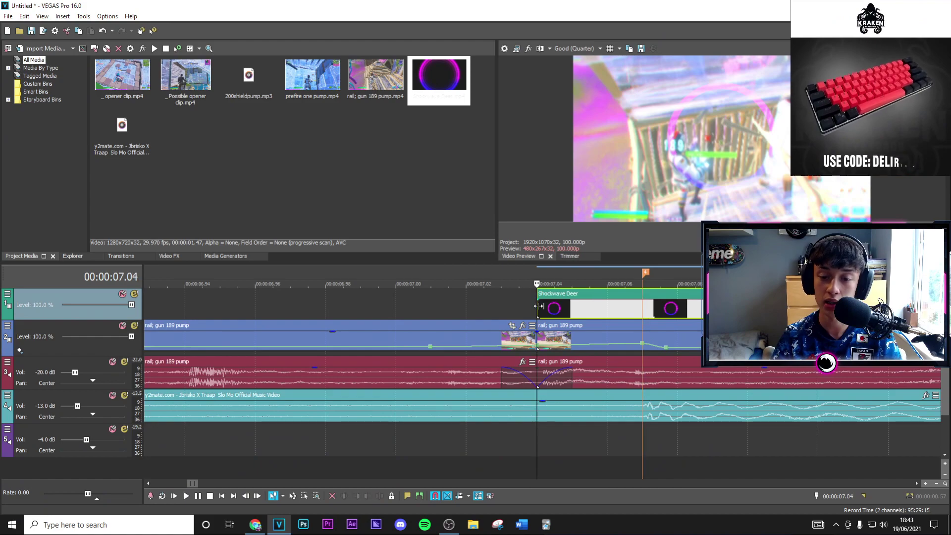
right_click(546, 307)
mouse_move(659, 410)
click(713, 411)
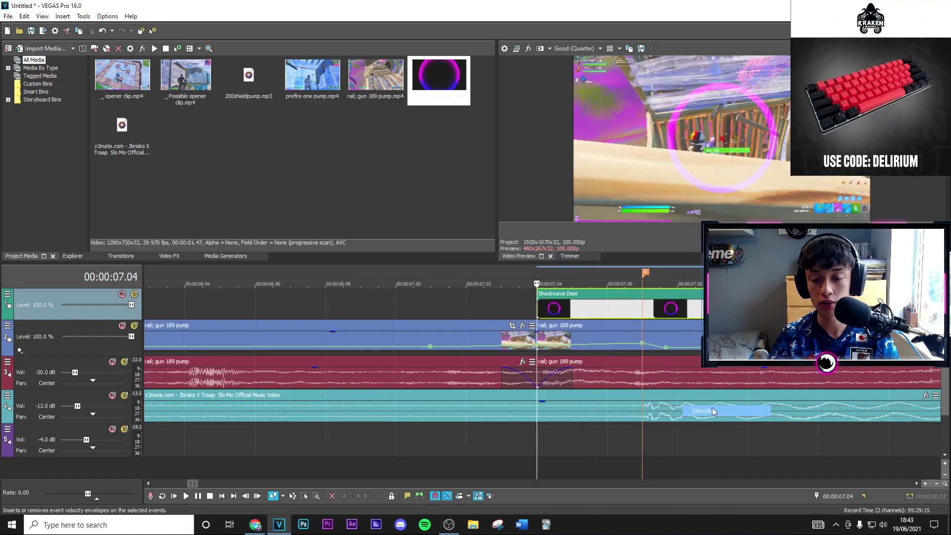
right_click(540, 321)
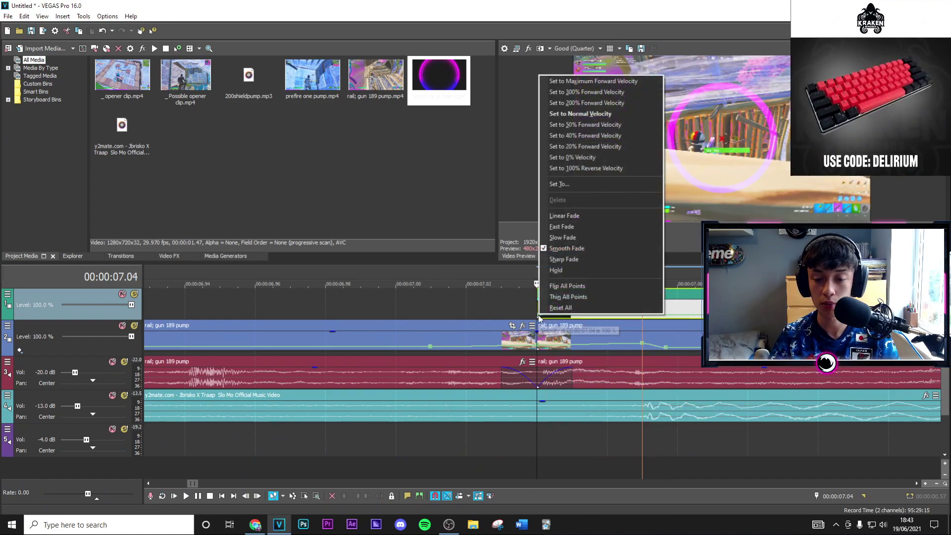
click(594, 91)
Step: Shift the shockwave clip eight frames earlier, trim its start to 00:00:07.01 and fade it in until about 00:00:07.05
key(Right)
key(Right)
key(Right)
key(Right)
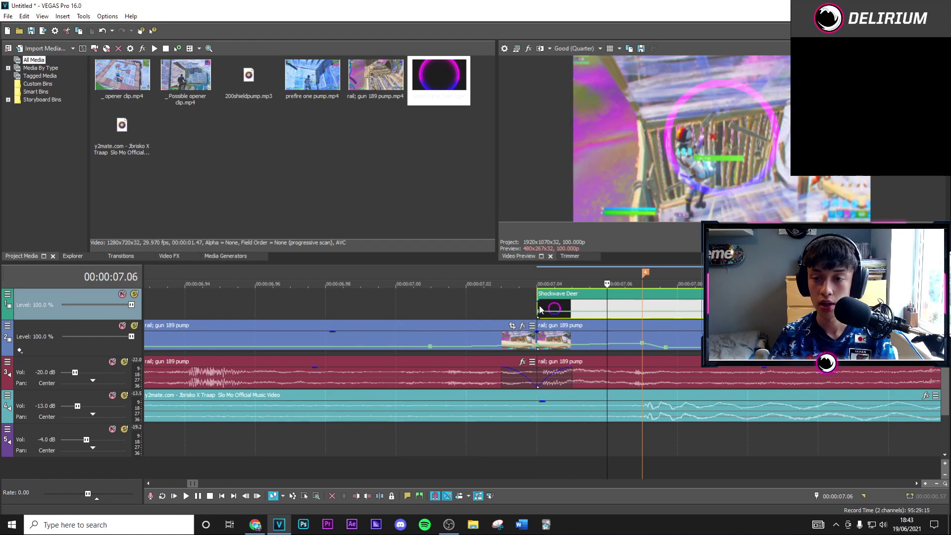
key(Left)
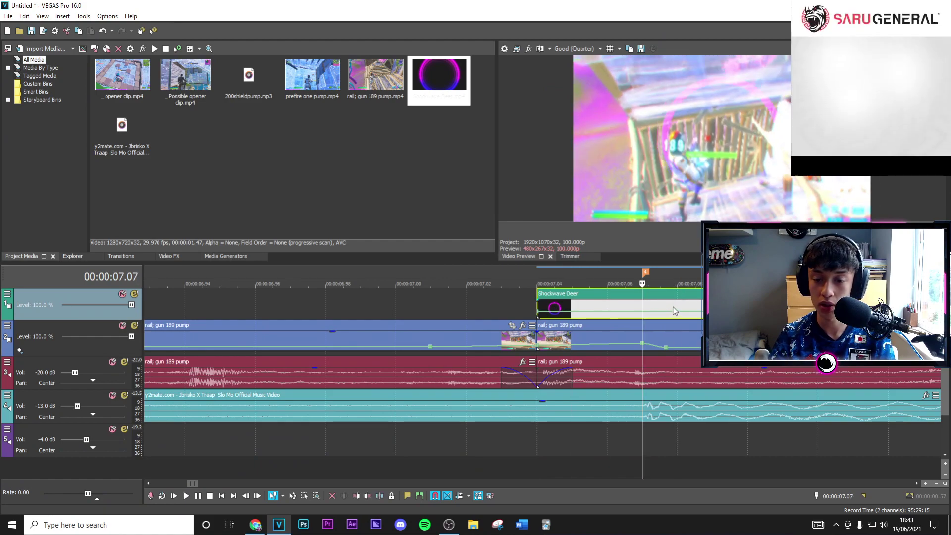
drag(674, 311, 486, 310)
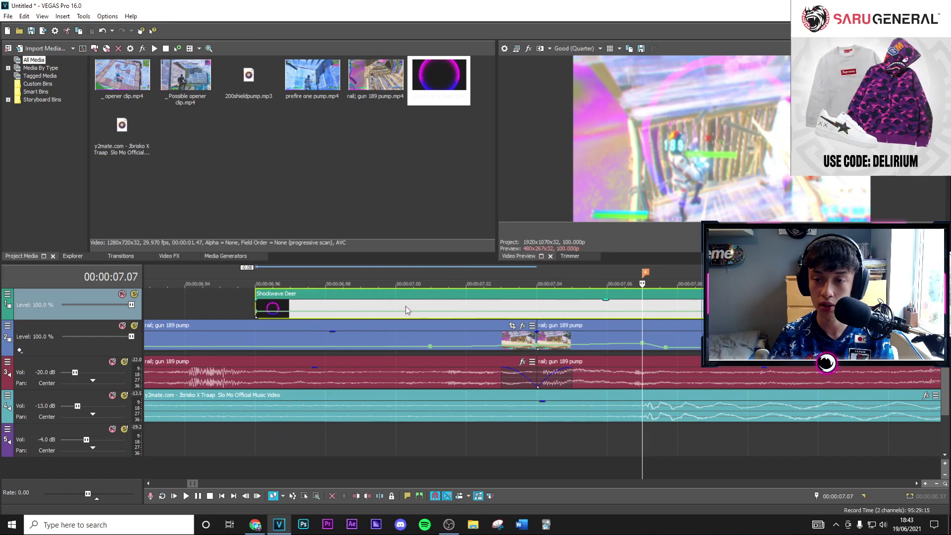
drag(267, 308, 447, 313)
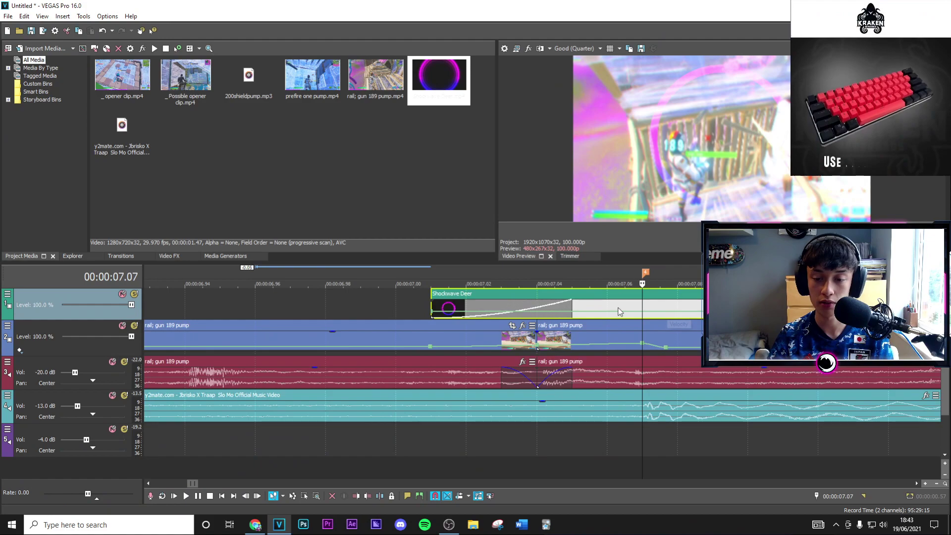
Step: Apply the default BCC LED effect to the Shockwave Deer clip and set LED Size X to about 13.12
scroll(619, 311, down, 3)
click(169, 256)
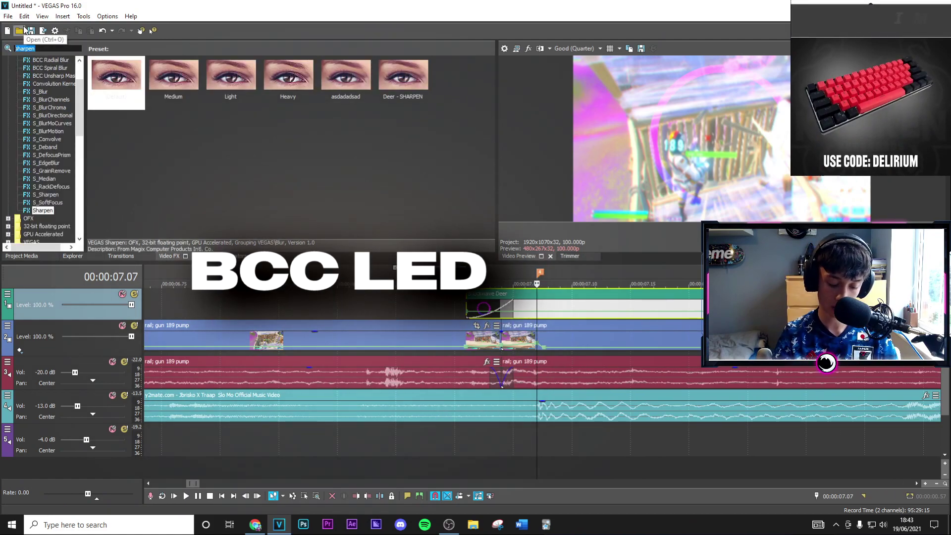
text(bcc led)
drag(114, 81, 577, 307)
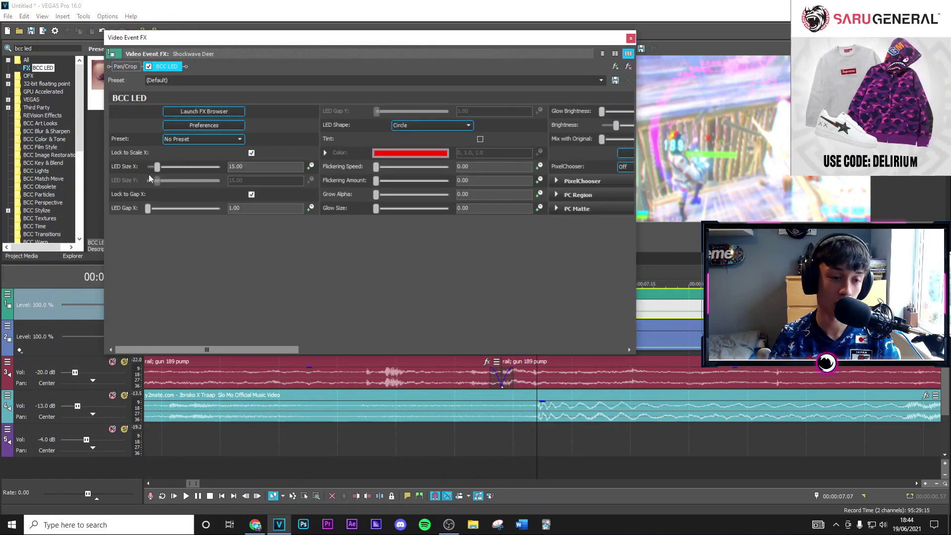
drag(156, 166, 160, 168)
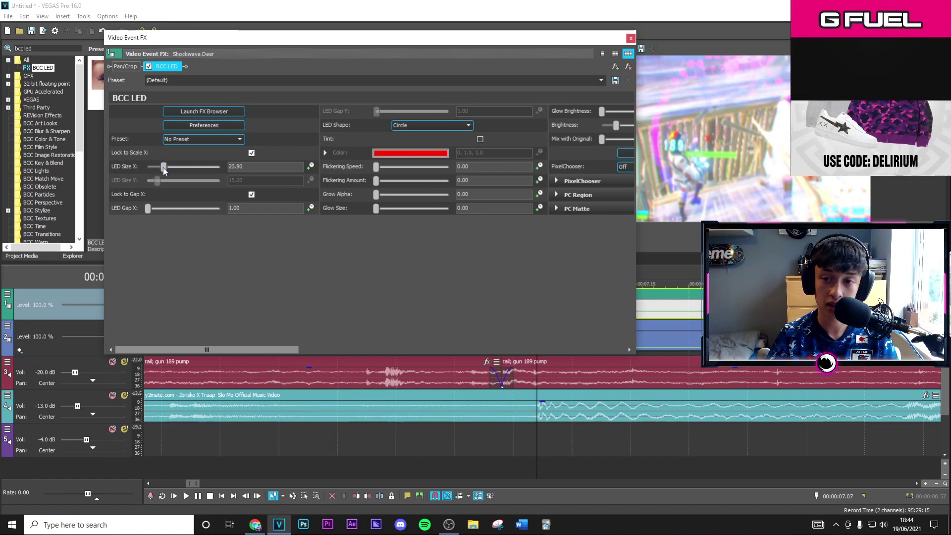
drag(163, 169, 157, 172)
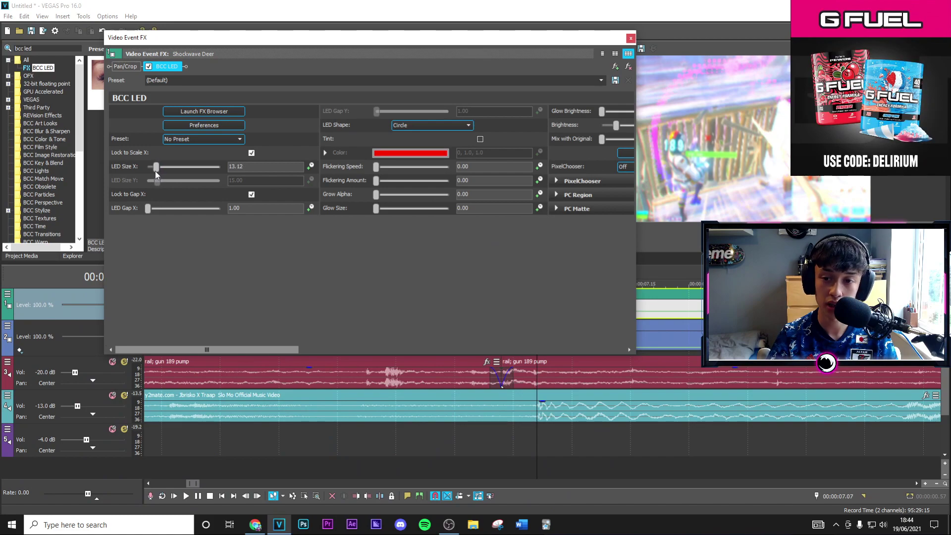
click(631, 38)
Step: Play the shockwave over the rail gun clip and split the Shockwave Deer clip at 00:00:07.45
key(space)
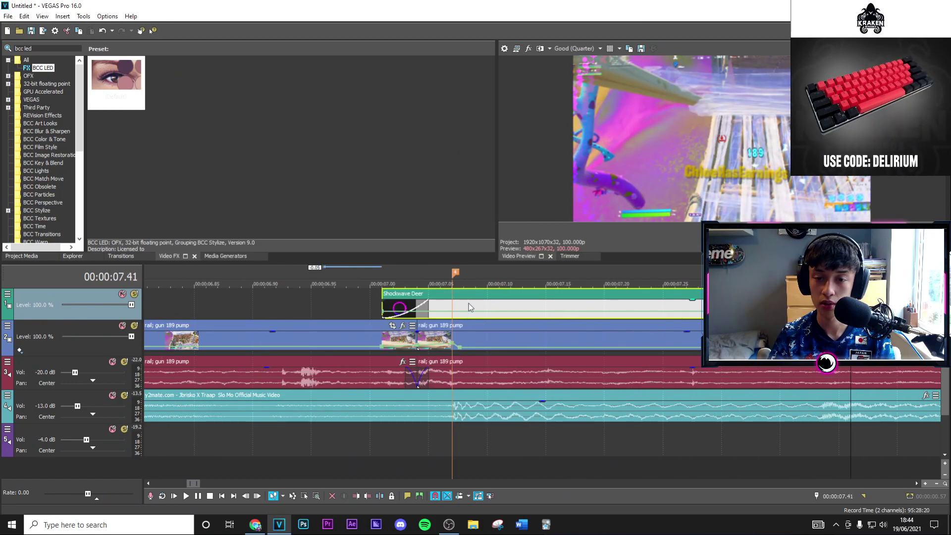
right_click(874, 306)
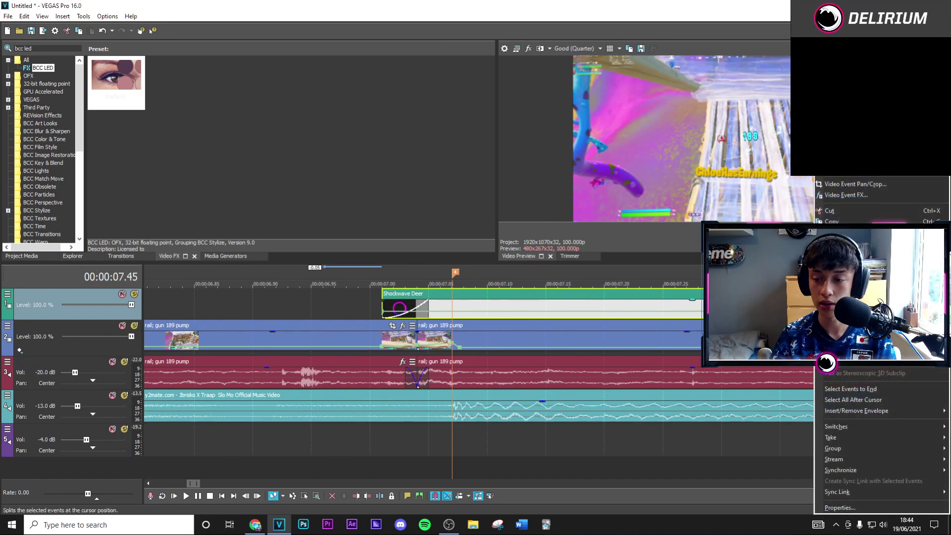
click(879, 300)
Step: Set the velocity at the start of the Shockwave Deer clip to 400%
click(381, 308)
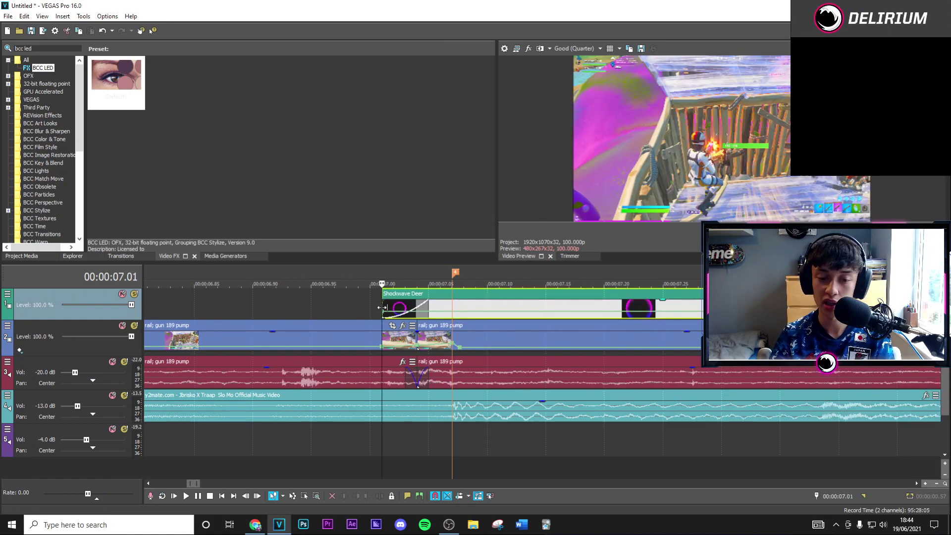
right_click(382, 310)
click(427, 181)
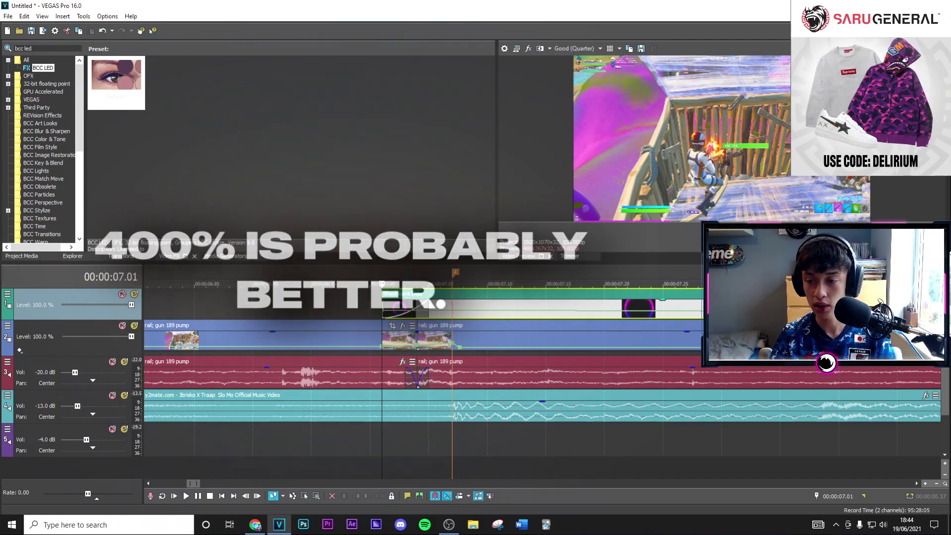
text(400)
key(Return)
Step: Play back a 0.68-second loop region around marker 4 to review the impact and shockwave in motion
scroll(573, 359, down, 3)
drag(475, 270, 774, 269)
key(space)
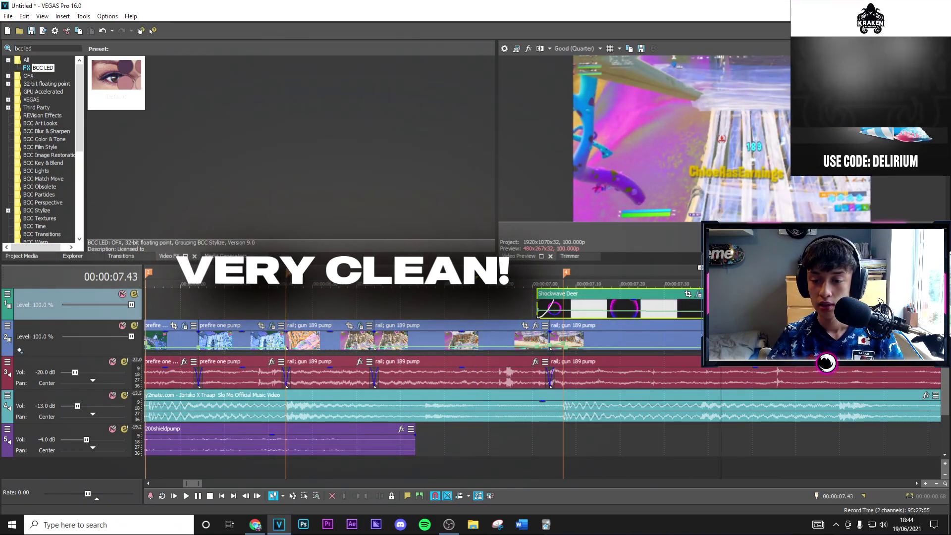
key(space)
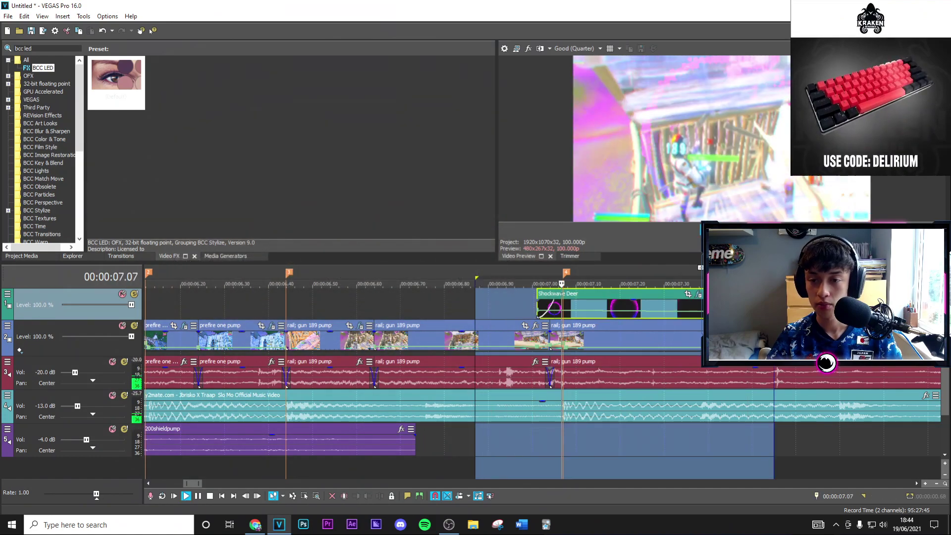
Step: Select the rail gun segment ending at 00:00:07.04, move the cursor back 40 frames to 00:00:06.64 and open the segment's video effects
click(536, 315)
click(548, 342)
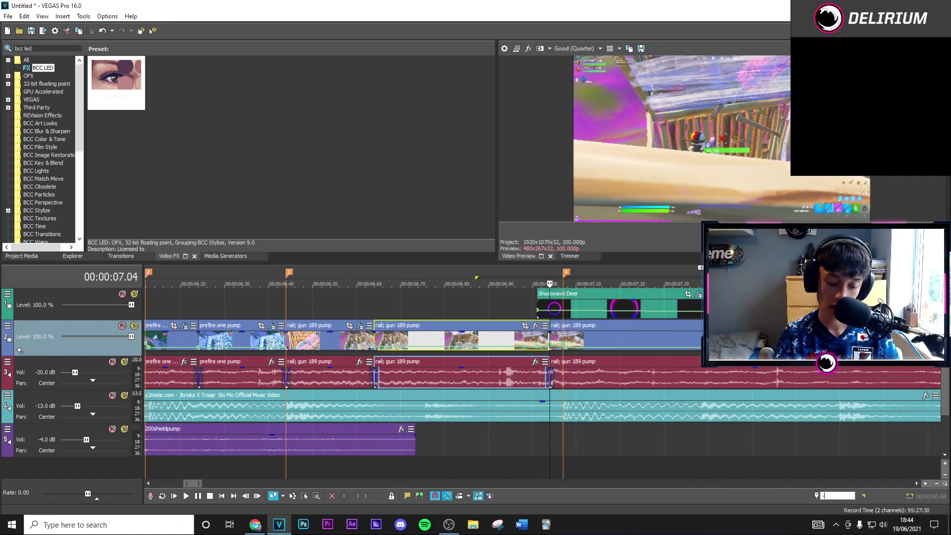
key(Return)
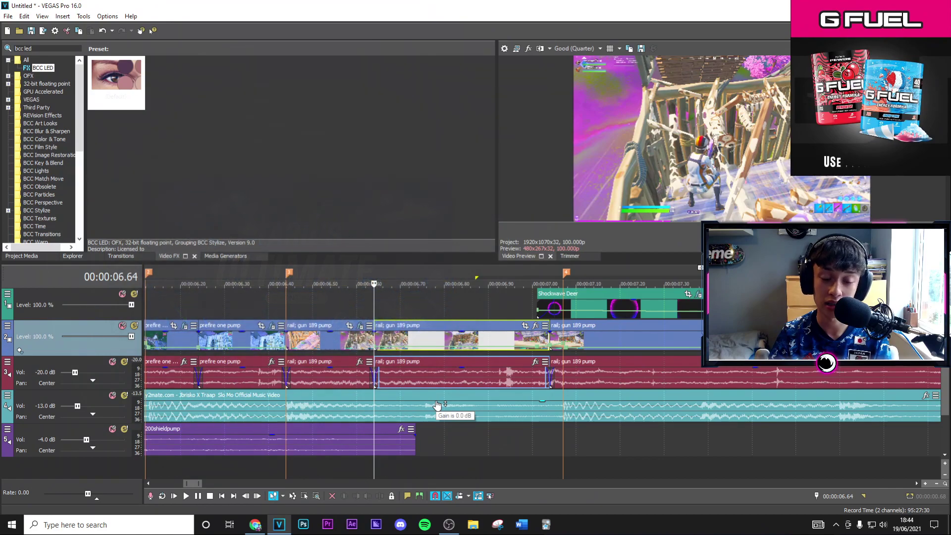
click(536, 325)
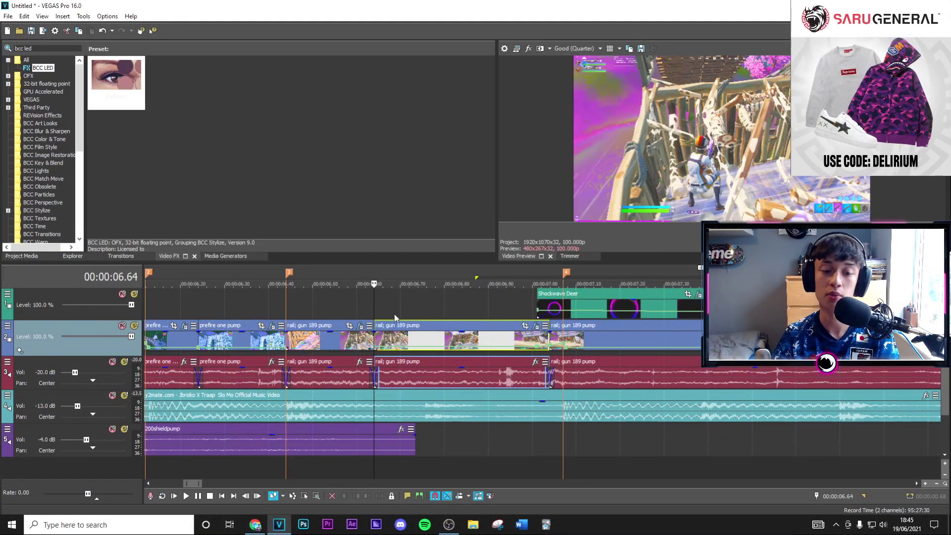
Step: Step frame by frame from 00:00:06.64 to 00:00:06.70 to examine the start of the rail gun build-up segment
click(395, 308)
key(Right)
key(Right)
key(Right)
key(Right)
key(Right)
key(Right)
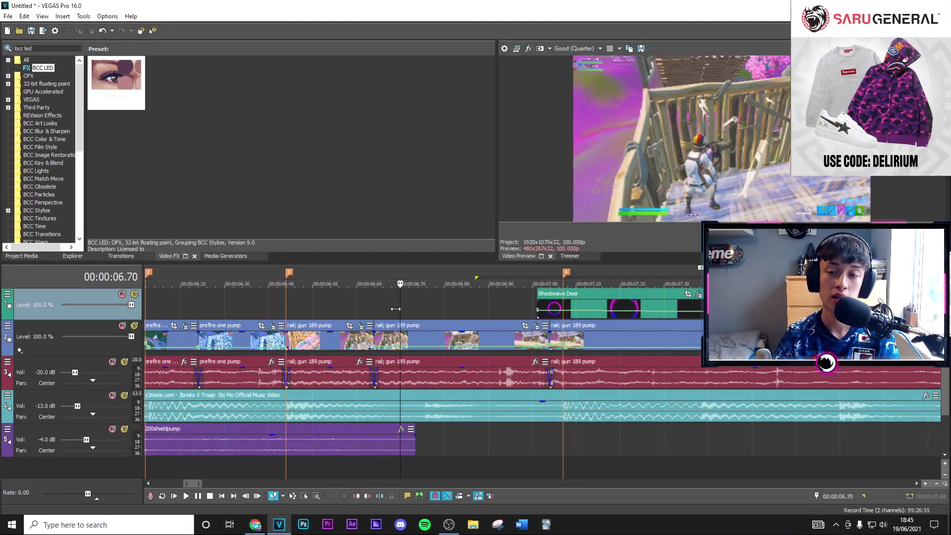
Step: Step frame by frame from 00:00:06.70 through 00:00:06.95 to examine the rest of the rail gun build-up before marker 4
scroll(430, 302, up, 1)
key(Right)
key(Right)
key(Right)
key(Right)
key(Right)
key(Right)
key(Right)
key(Right)
key(Right)
key(Right)
key(Right)
key(Right)
key(Right)
key(Right)
key(Right)
key(Right)
key(Right)
key(Right)
key(Right)
key(Right)
key(Right)
key(Right)
key(Right)
key(Right)
key(Right)
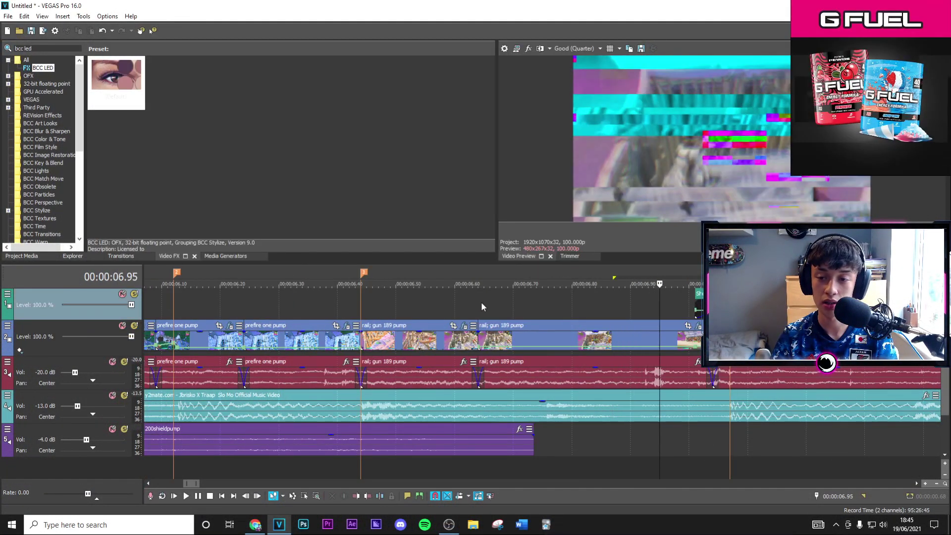
scroll(480, 303, down, 1)
key(Right)
key(Right)
key(Right)
key(Right)
key(Right)
key(Right)
key(Right)
key(Right)
key(Right)
key(Right)
key(Right)
key(Right)
key(Right)
key(Right)
key(Right)
key(Right)
key(Right)
key(Right)
key(Right)
key(Right)
Step: Set a loop region from 00:00:06.61 to 00:00:07.53 and play it back to review the build-up and shockwave in motion
drag(369, 306, 774, 306)
key(space)
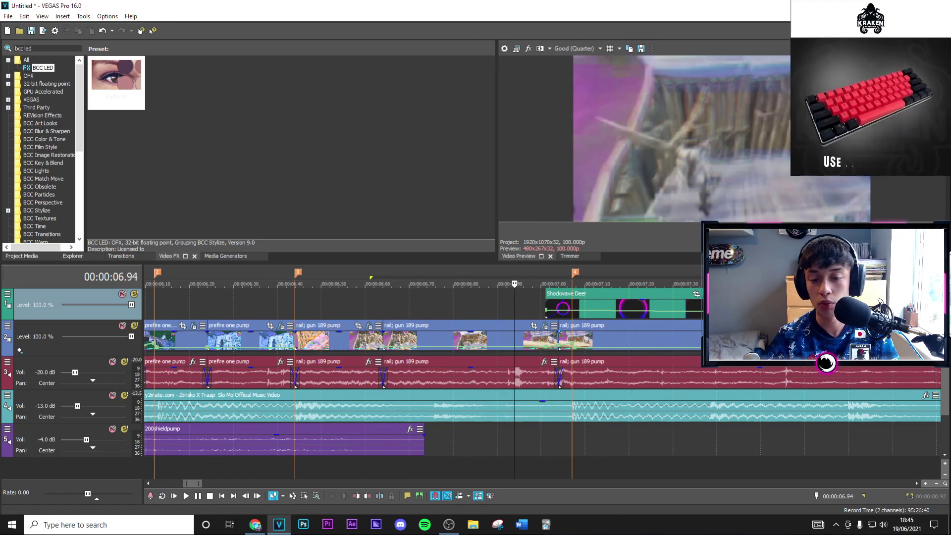
key(space)
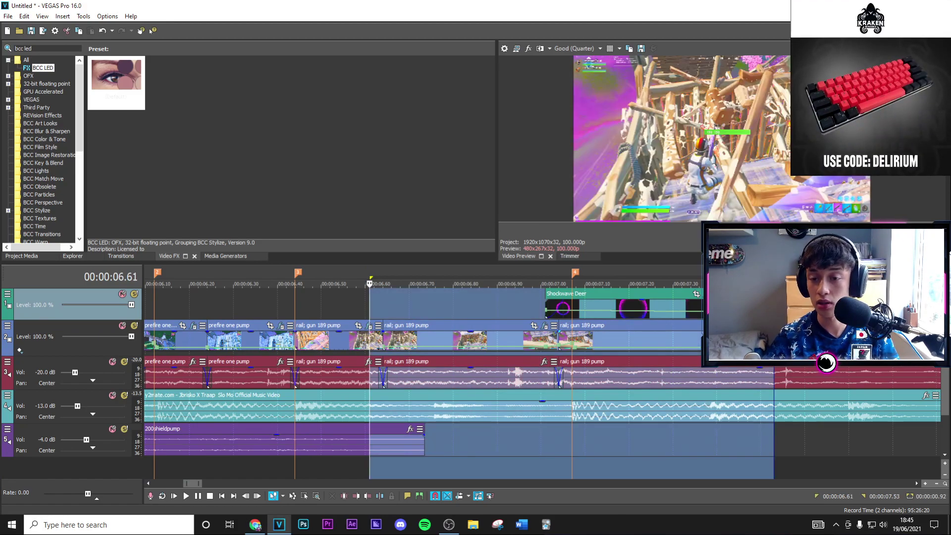
key(space)
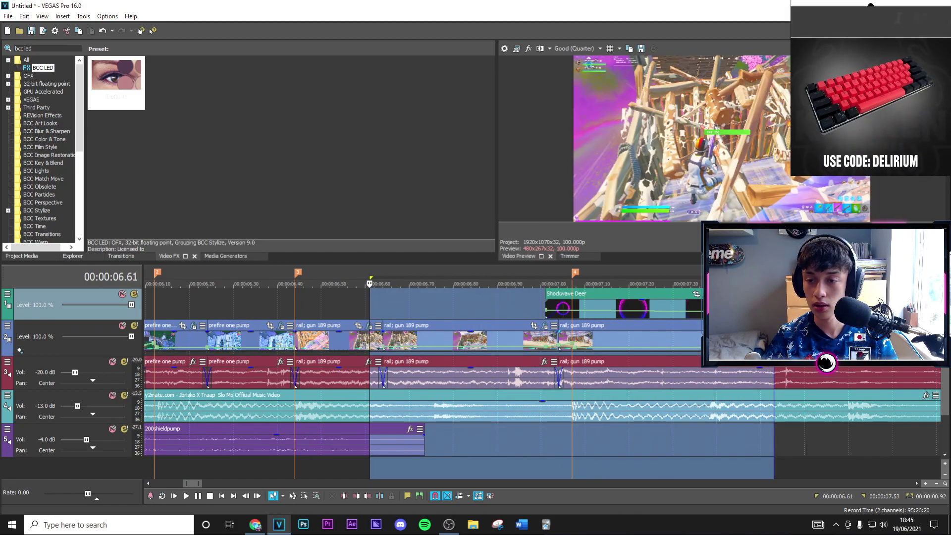
Step: Check the rail gun build-up frames at 00:00:06.91 and 00:00:06.76 against the music track
click(502, 312)
click(493, 413)
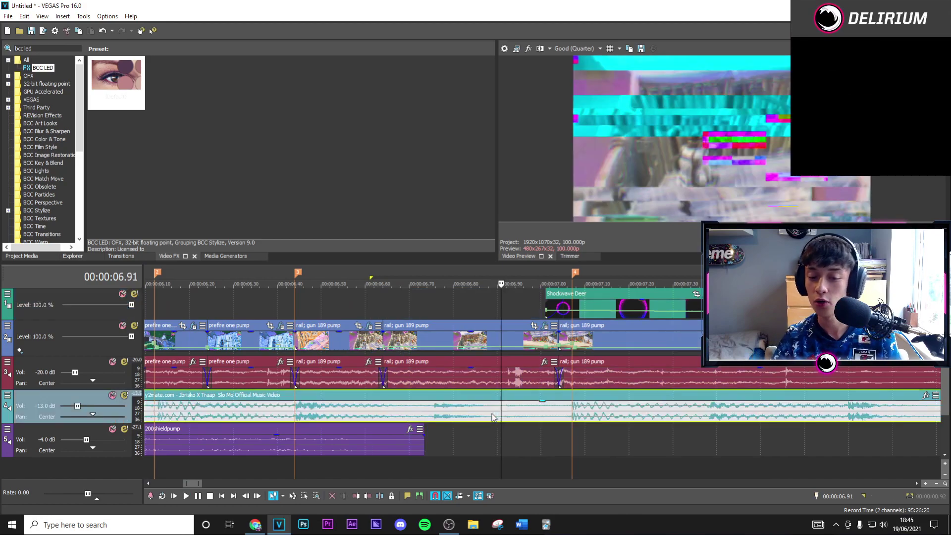
click(435, 412)
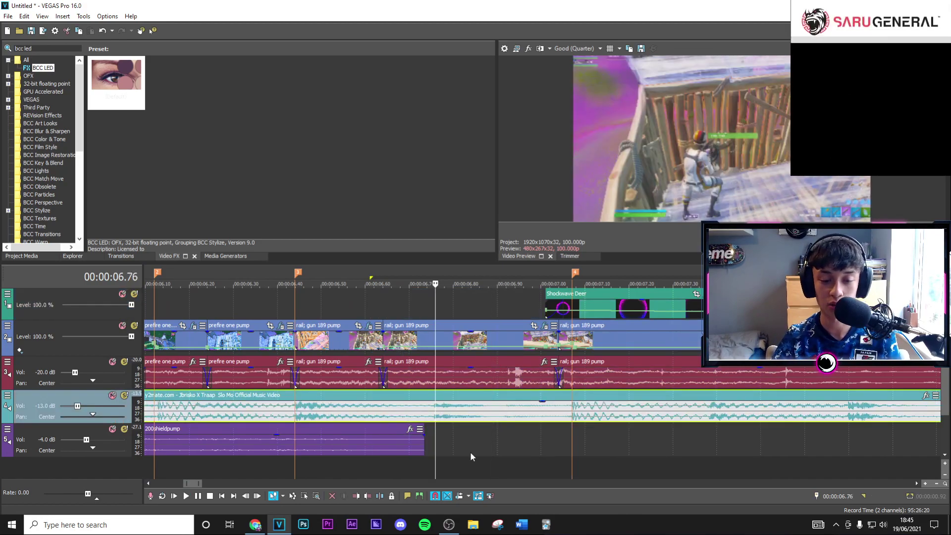
Step: Preview the opener clip's frames at 00:00:03.32 and 00:00:02.14 with the whole edit in view
scroll(450, 436, down, 5)
scroll(369, 375, down, 2)
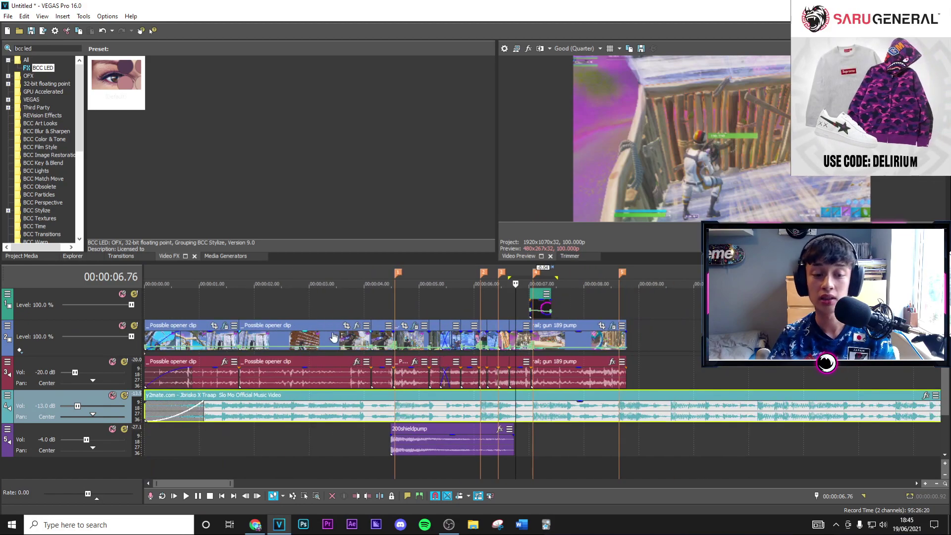
click(235, 311)
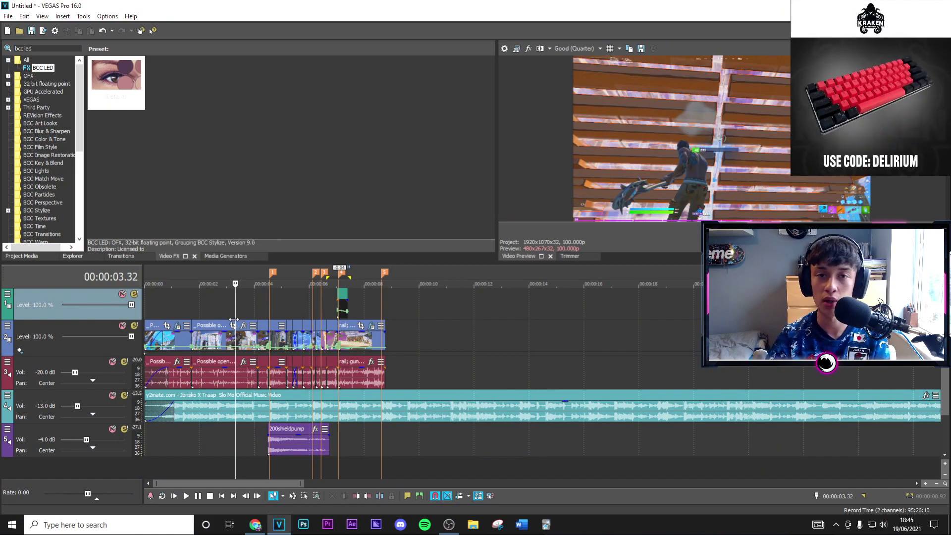
click(203, 307)
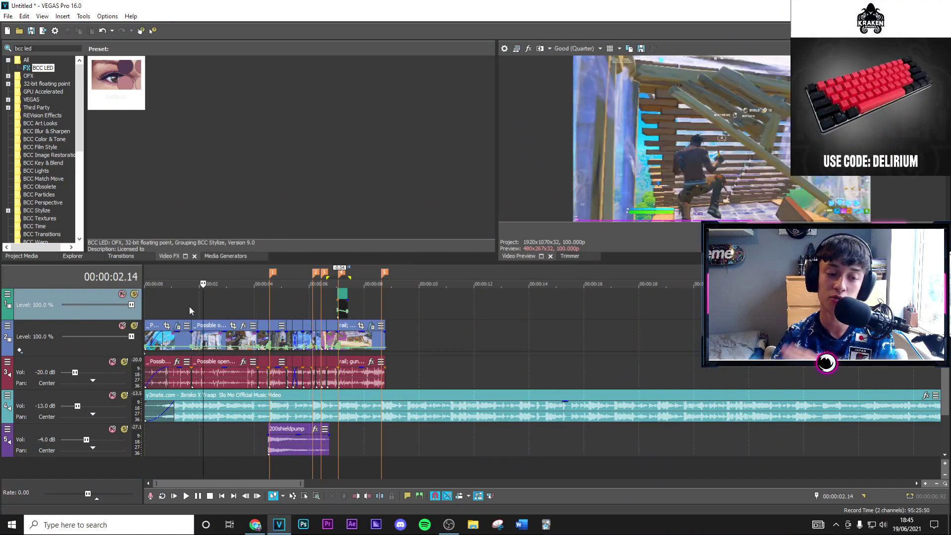